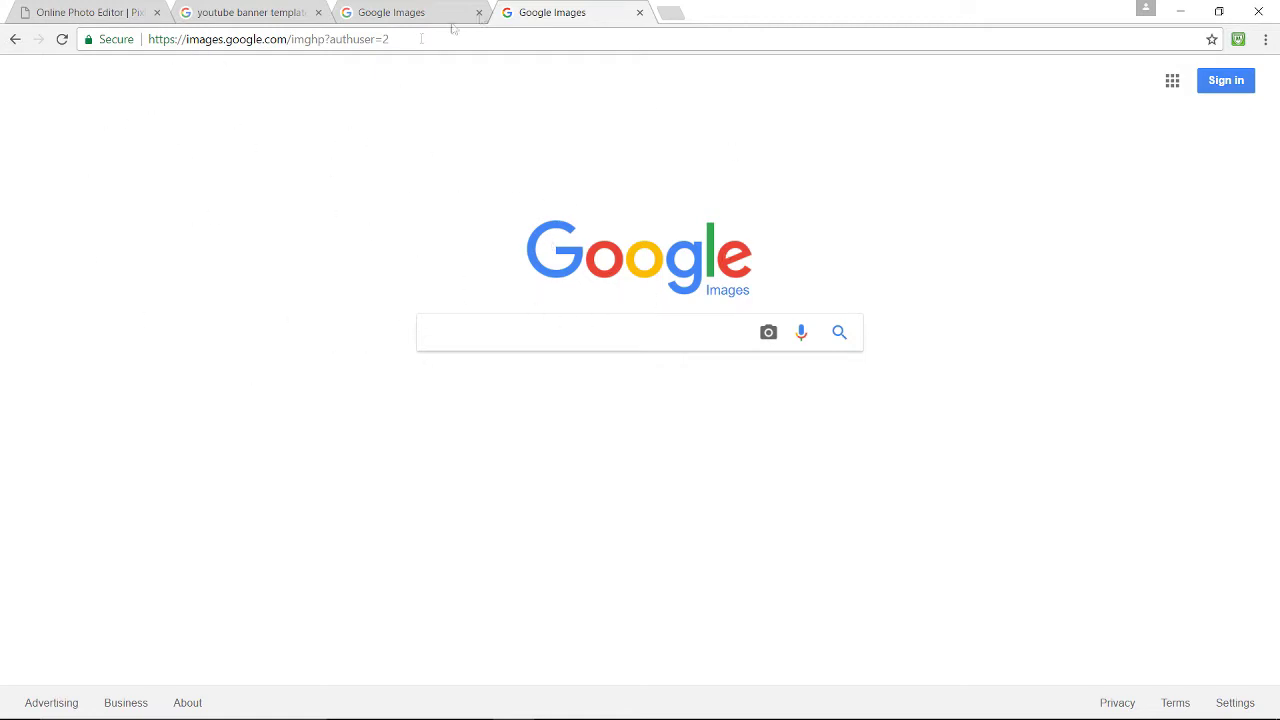
Switch Chrome to the 'Online Photo Editor | Pixlr' tab
click(60, 10)
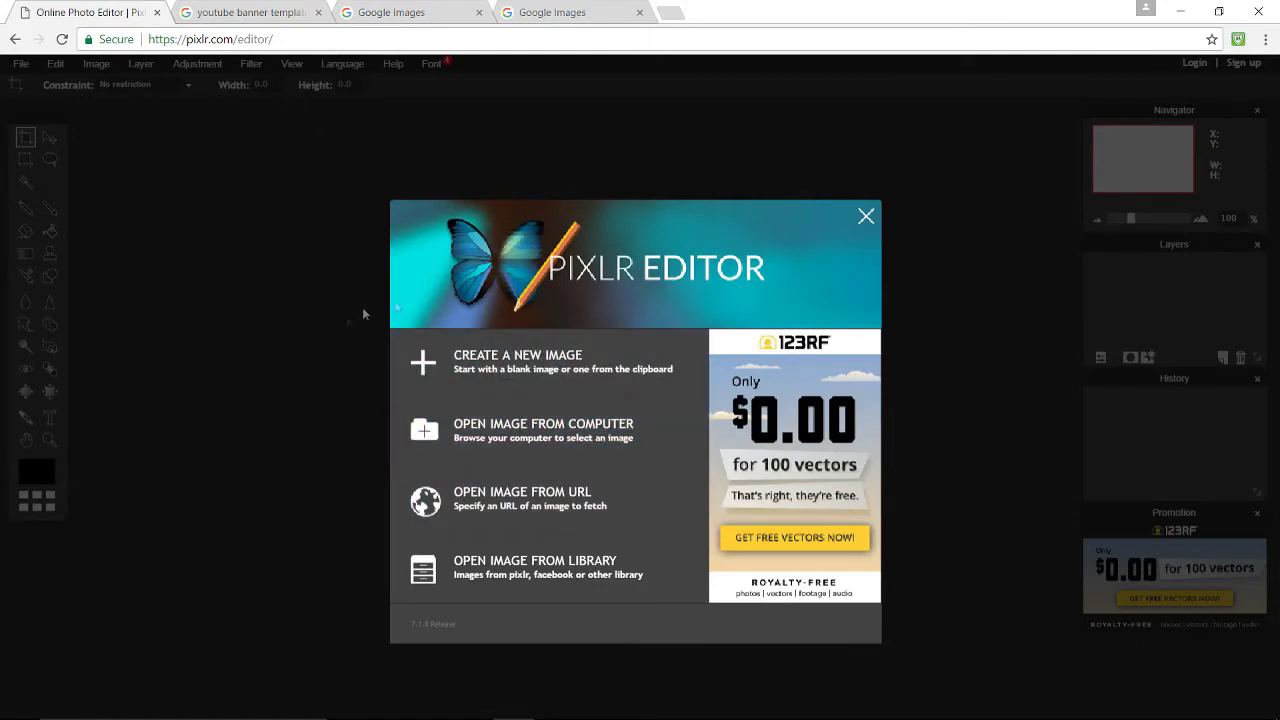
Create a transparent 2560×1440 image named YouTubeBannerTutorial and select the Move tool
click(663, 354)
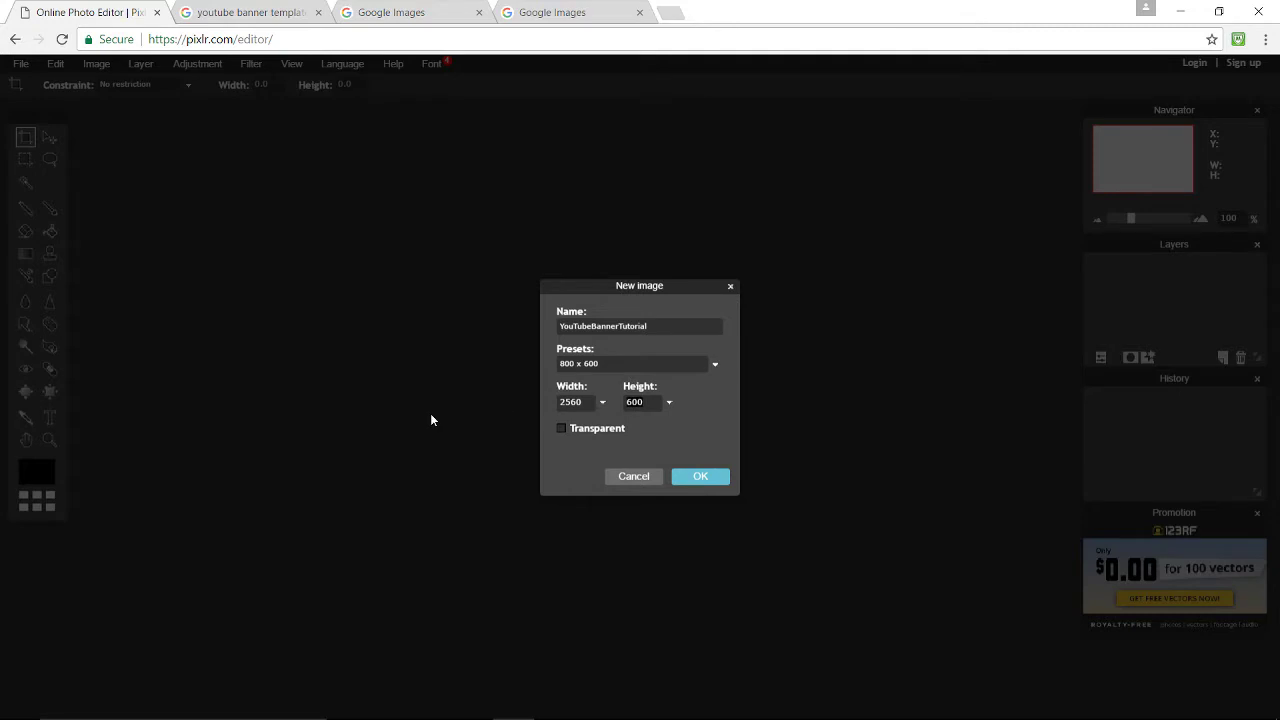
text(0)
click(600, 431)
click(702, 477)
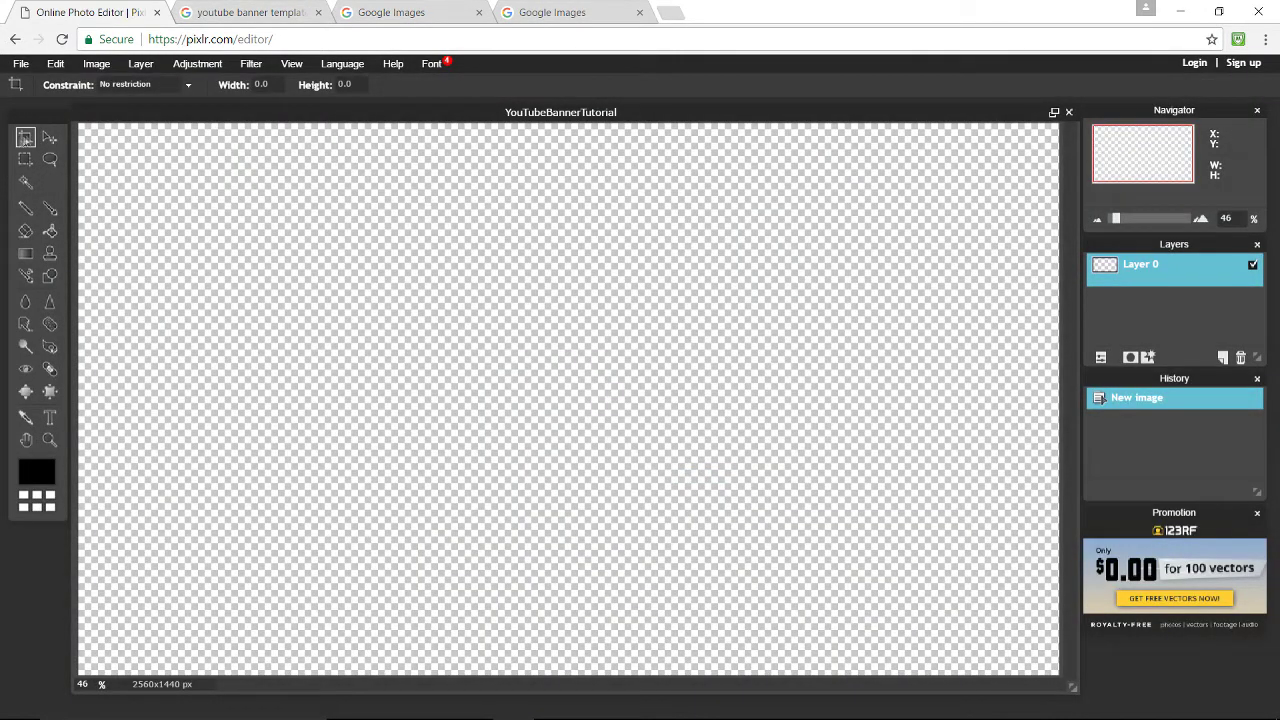
click(49, 137)
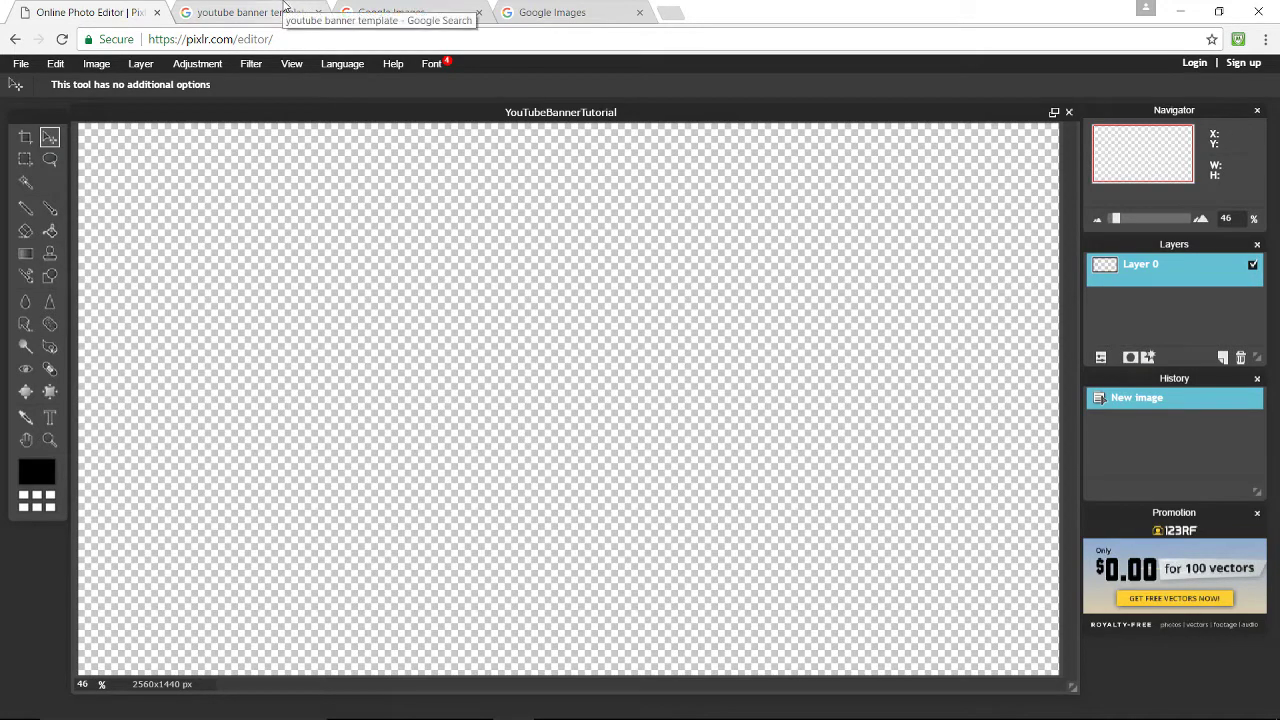
click(230, 13)
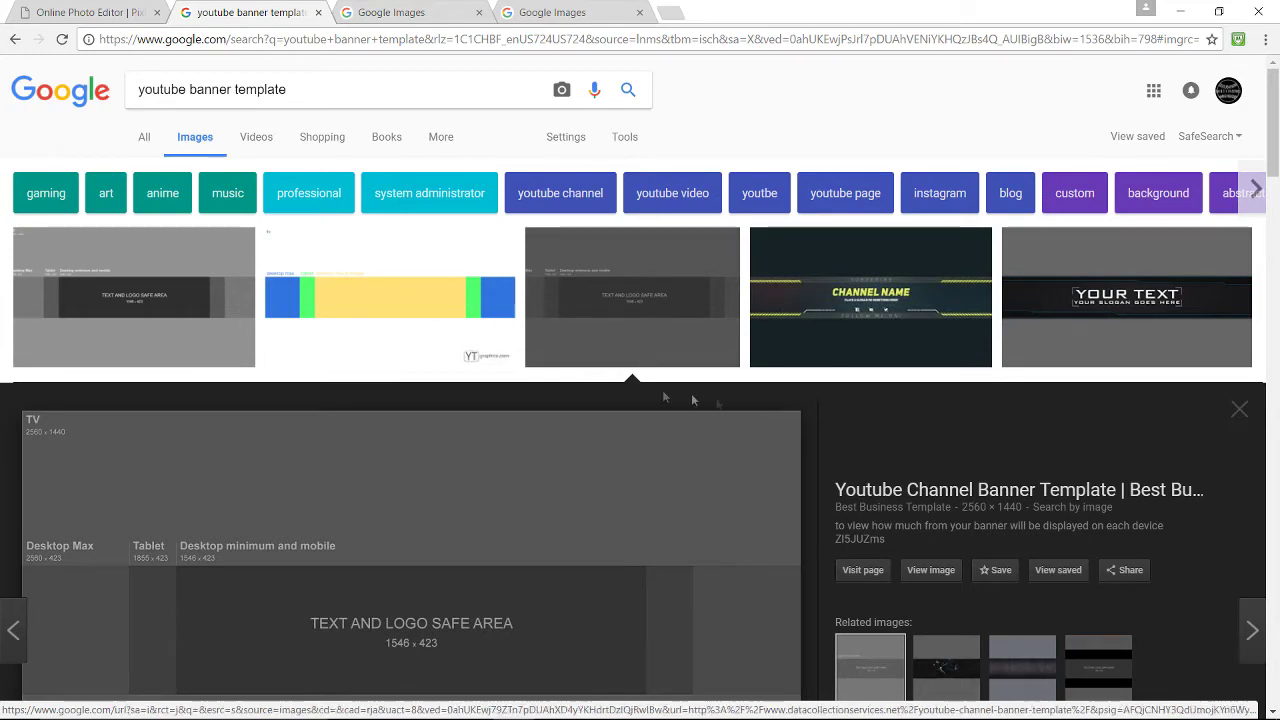
scroll(337, 391, down, 2)
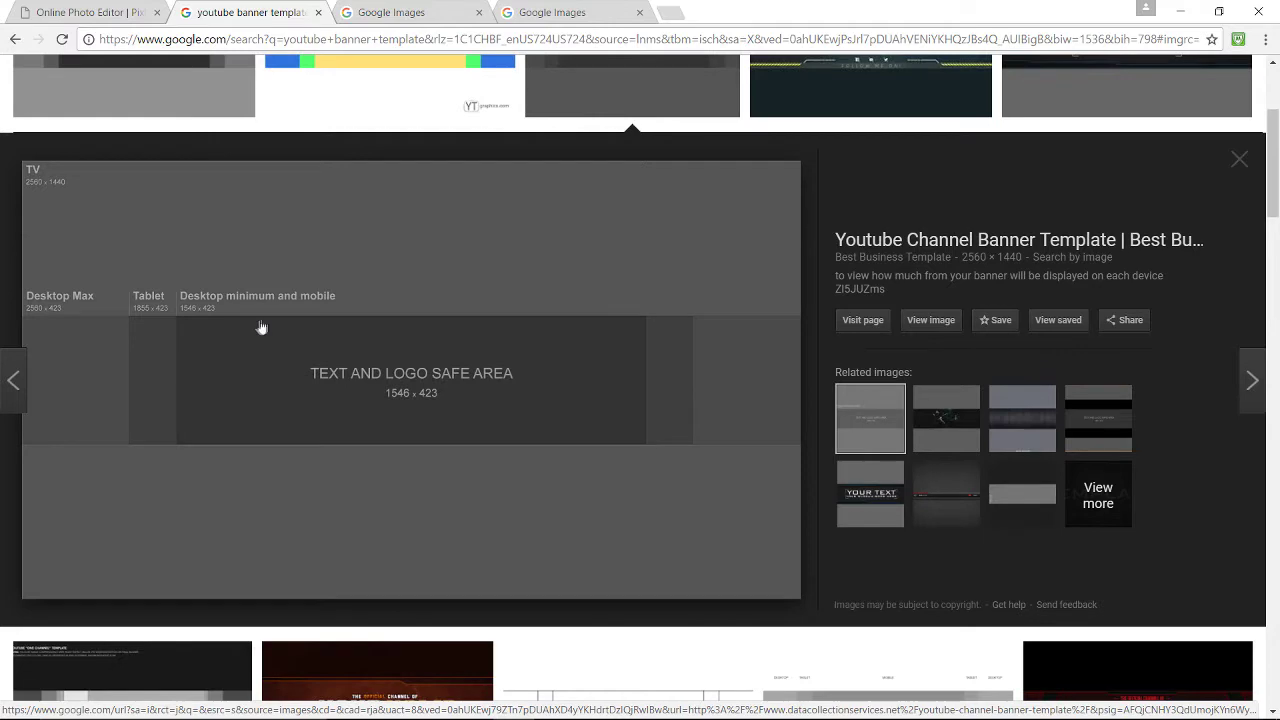
right_click(670, 332)
click(786, 486)
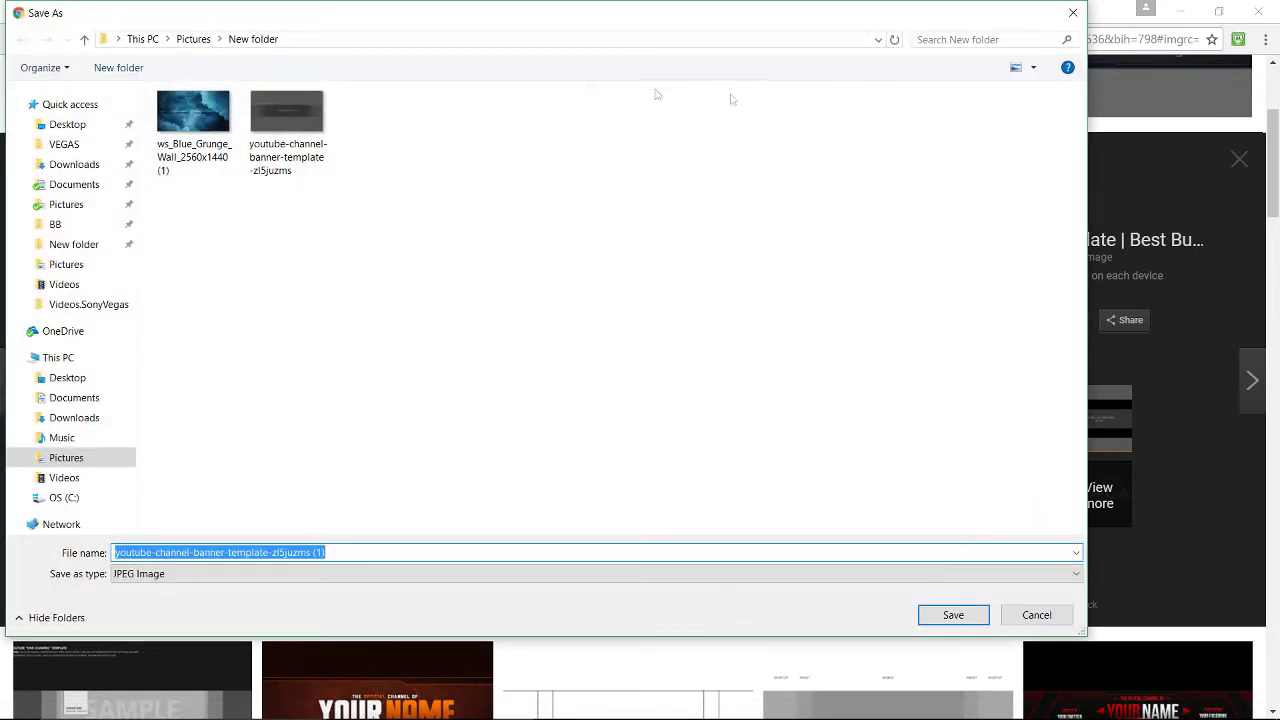
click(1073, 12)
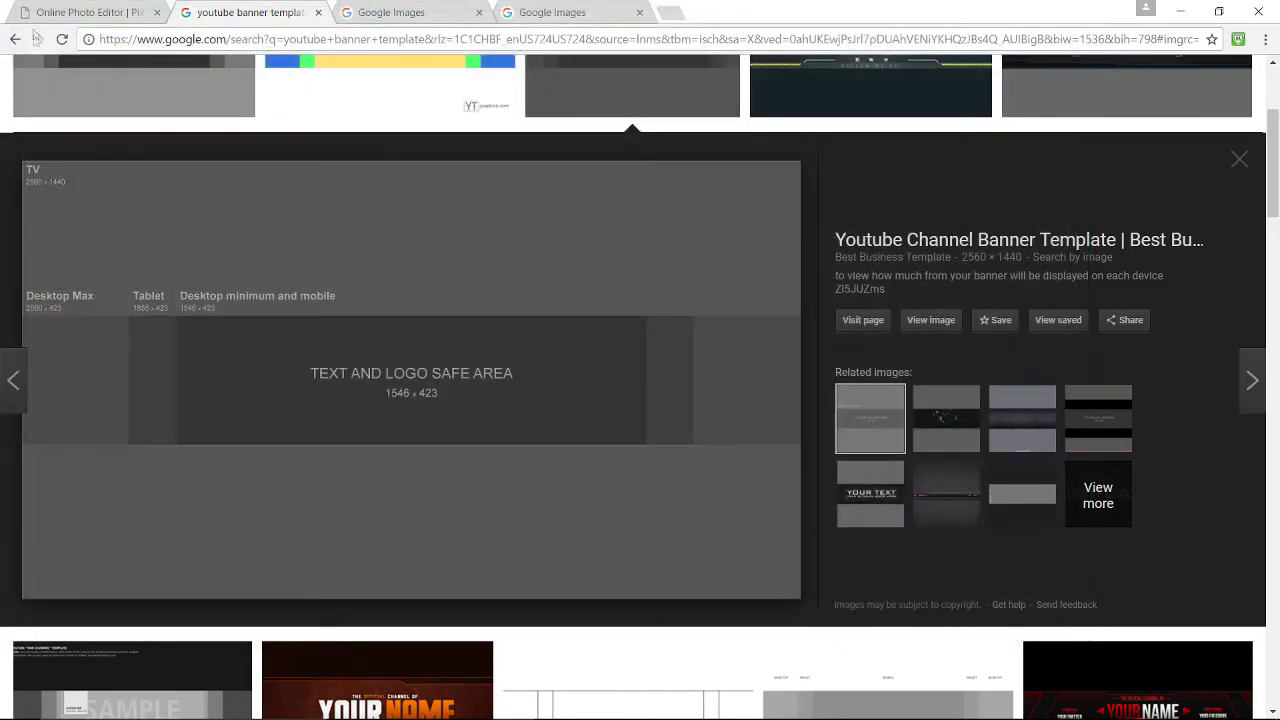
click(62, 12)
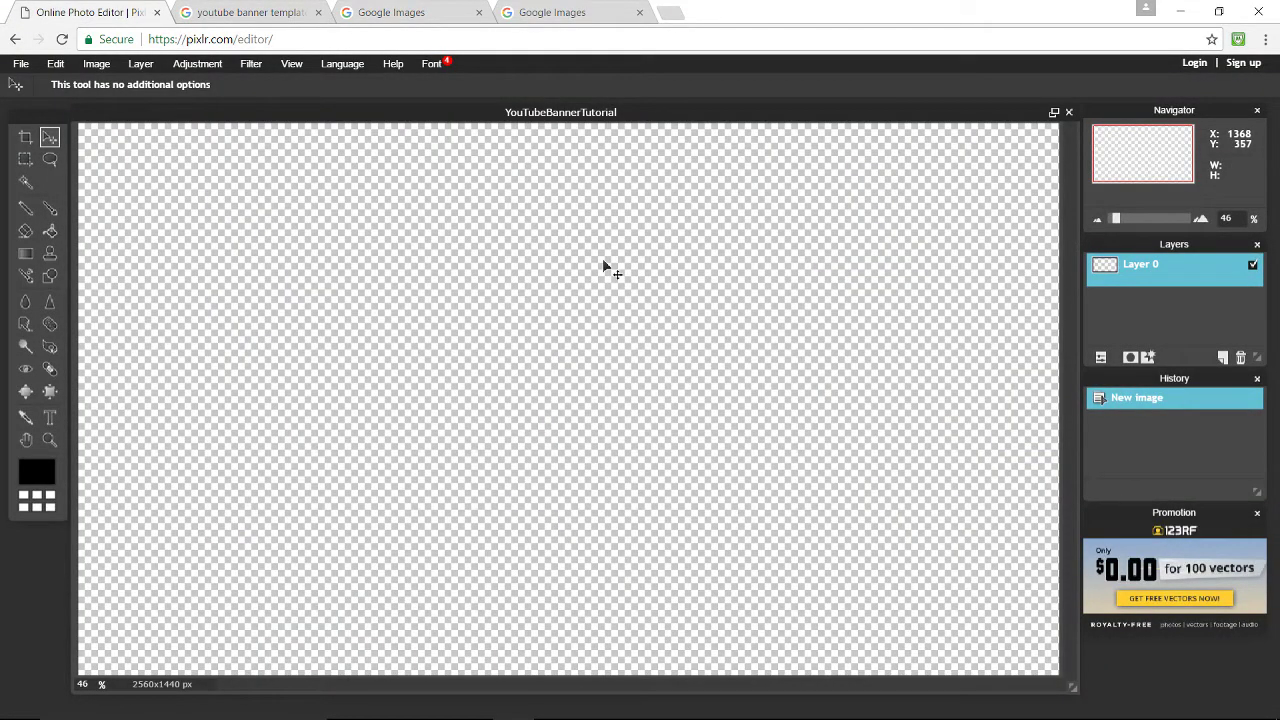
Copy the entire YouTube banner template, close it unsaved, and paste it onto the banner canvas
key(ctrl+o)
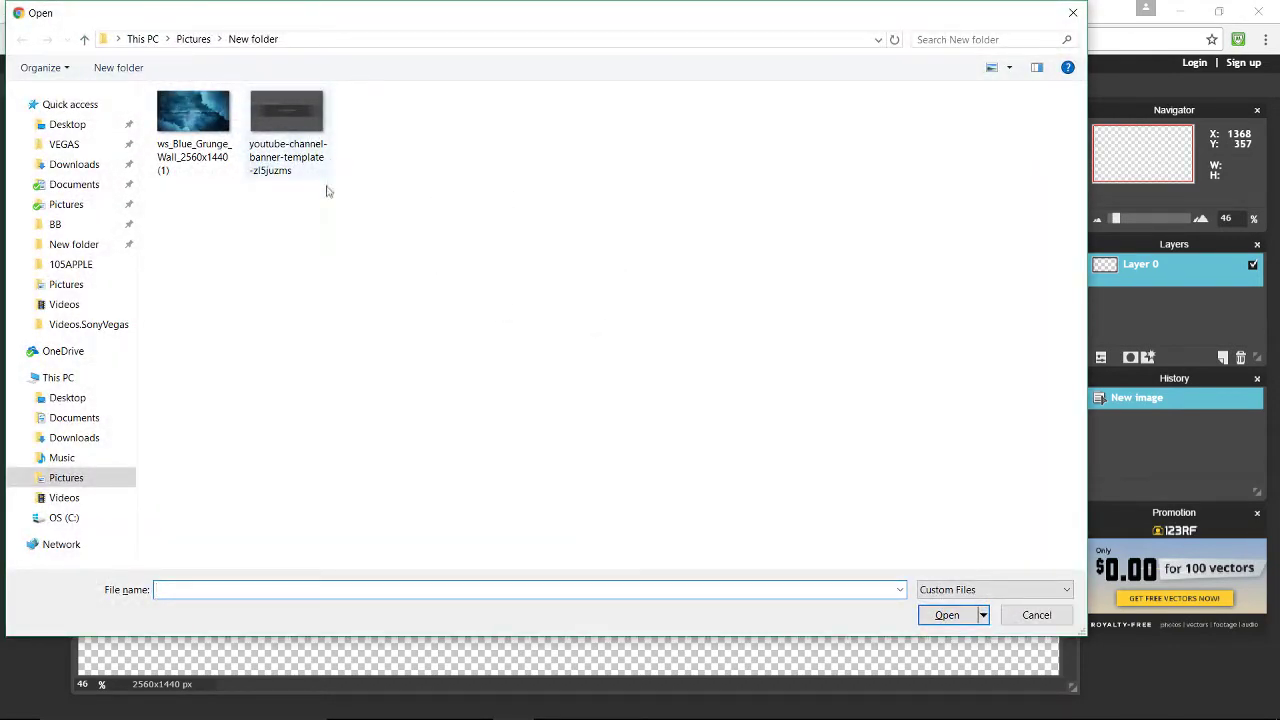
double_click(290, 100)
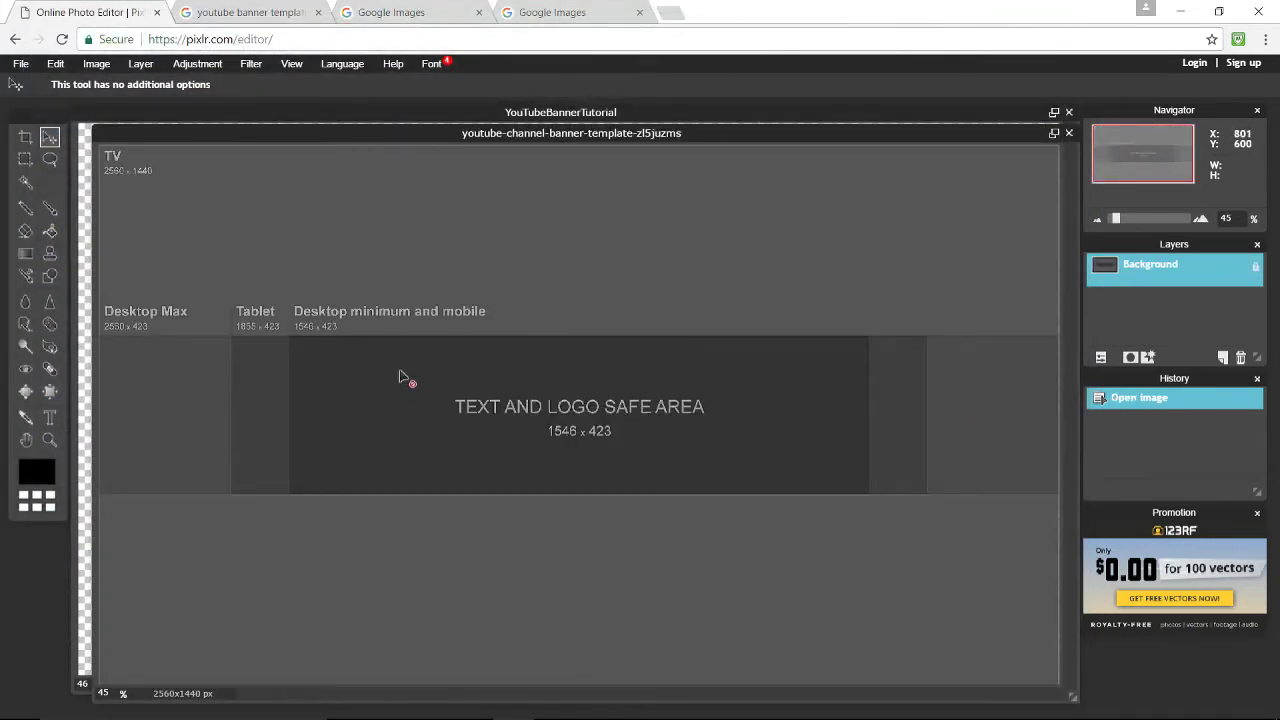
key(ctrl+a)
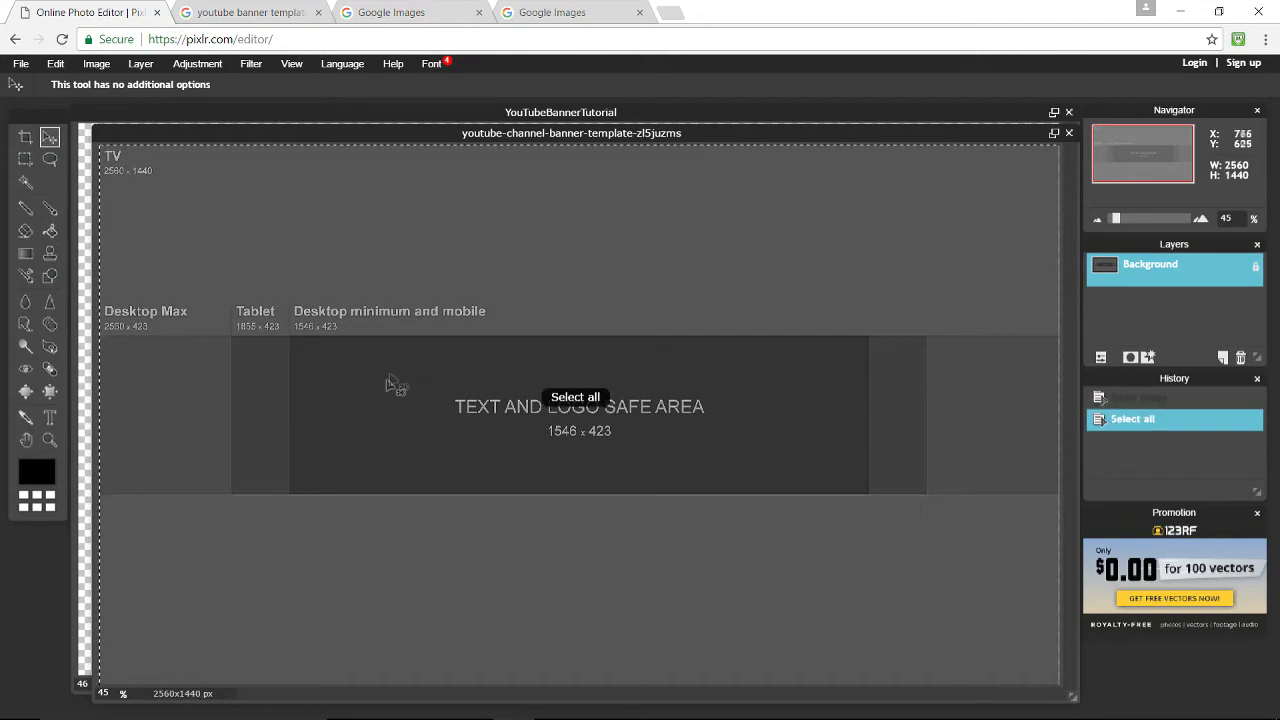
key(ctrl+c)
click(1068, 132)
click(663, 423)
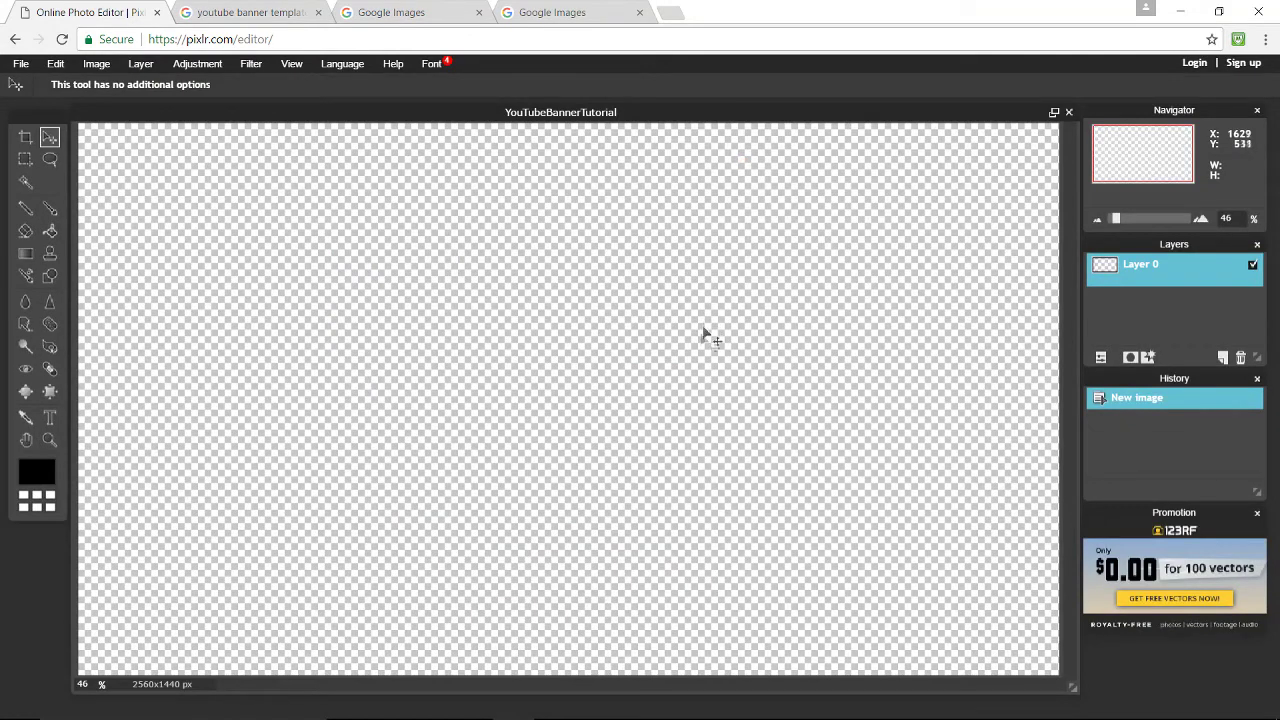
key(ctrl+v)
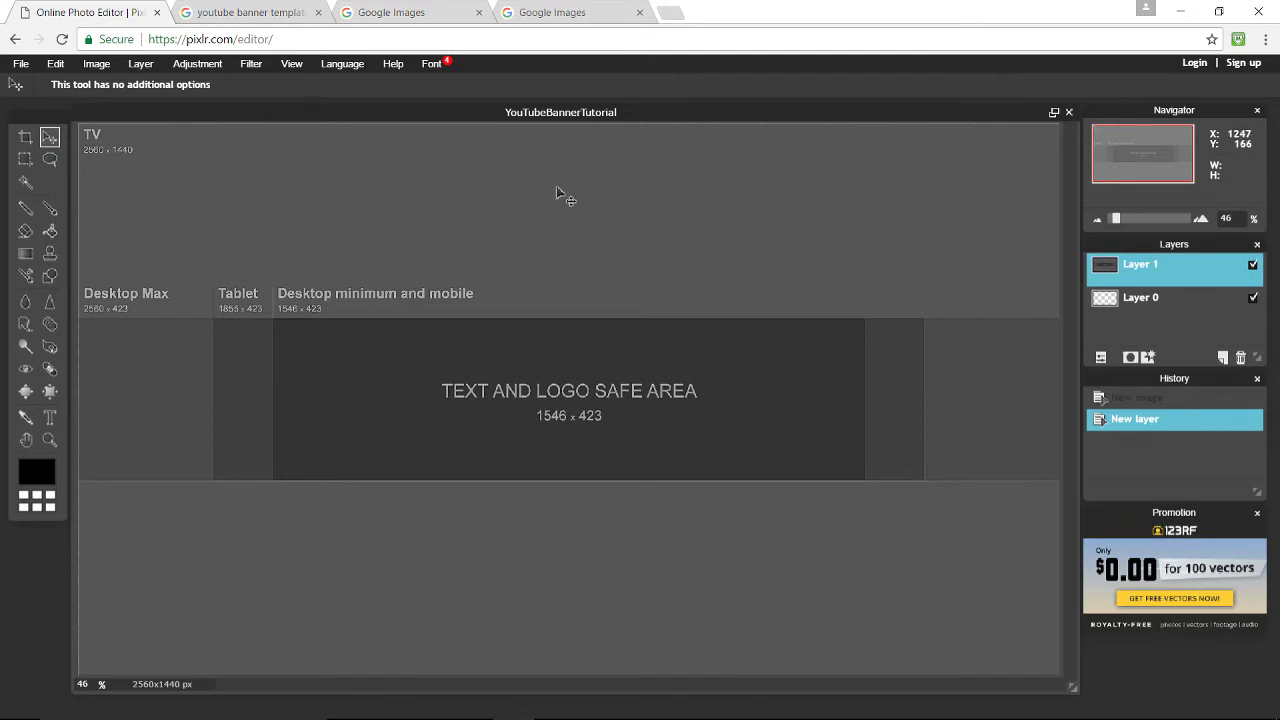
Select the full-width Desktop Max strip of the template layer and delete it to transparency
click(25, 162)
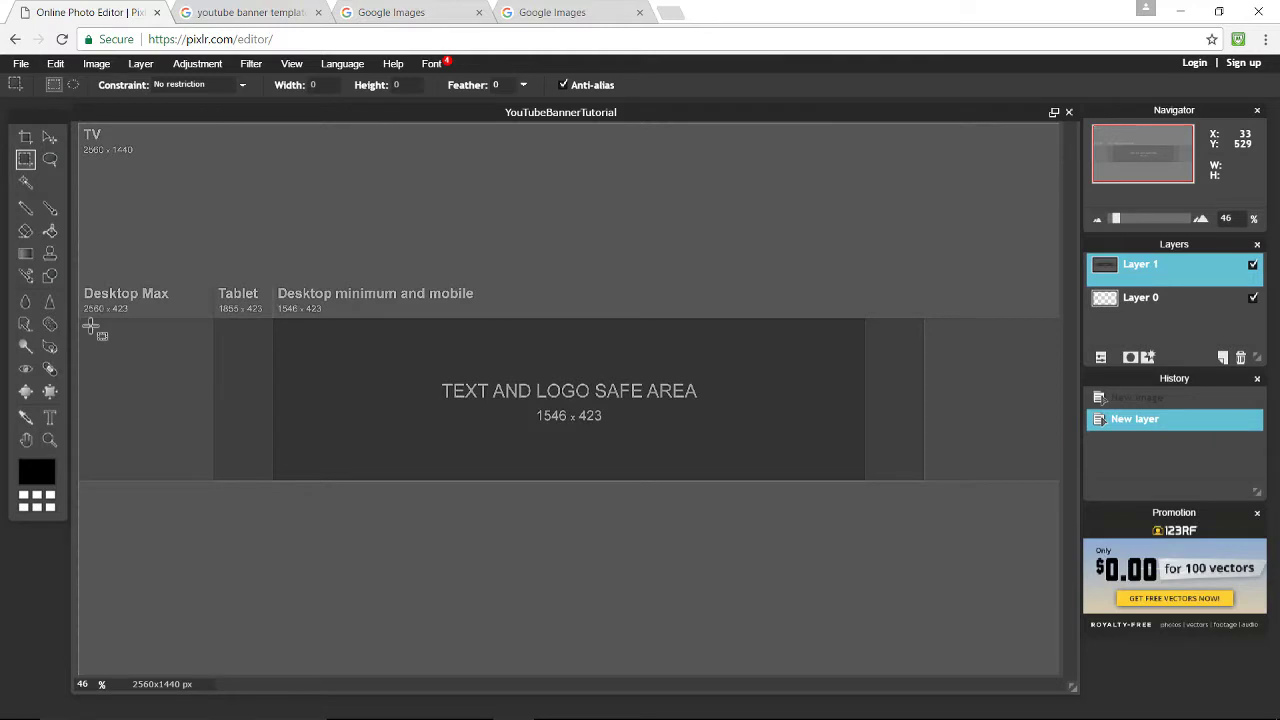
drag(80, 318, 1275, 478)
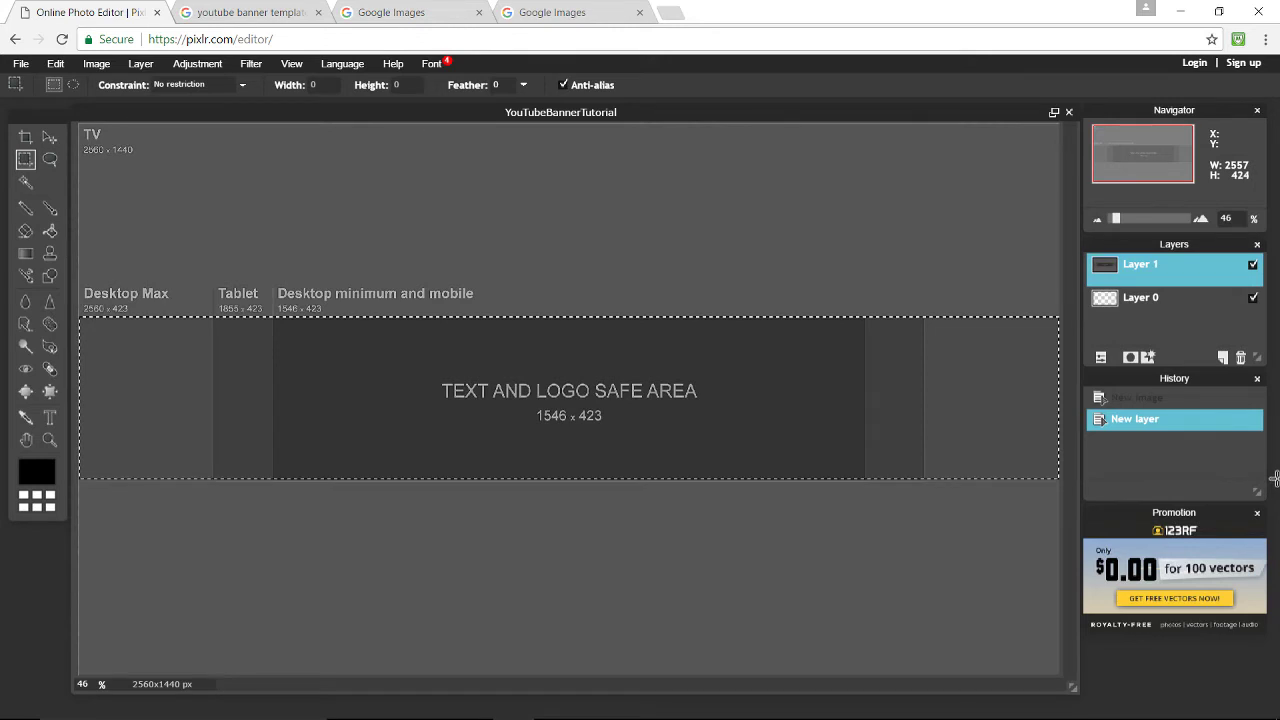
drag(1275, 478, 1274, 478)
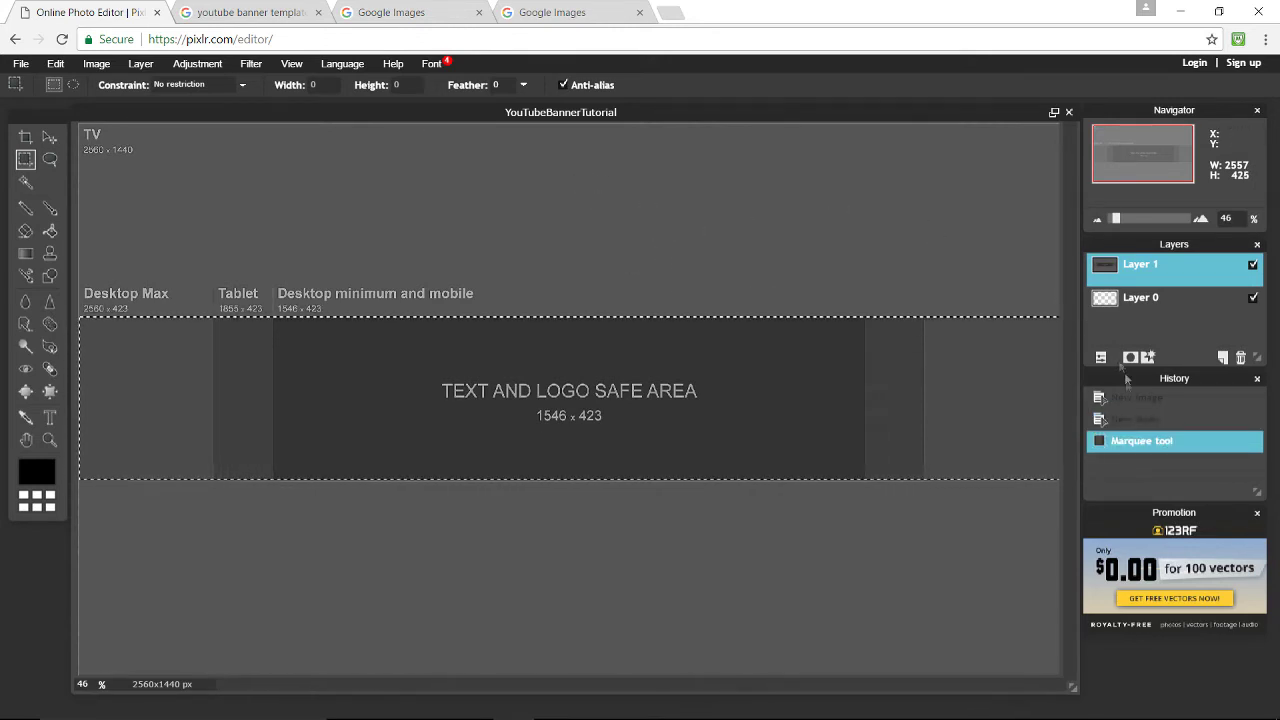
key(Delete)
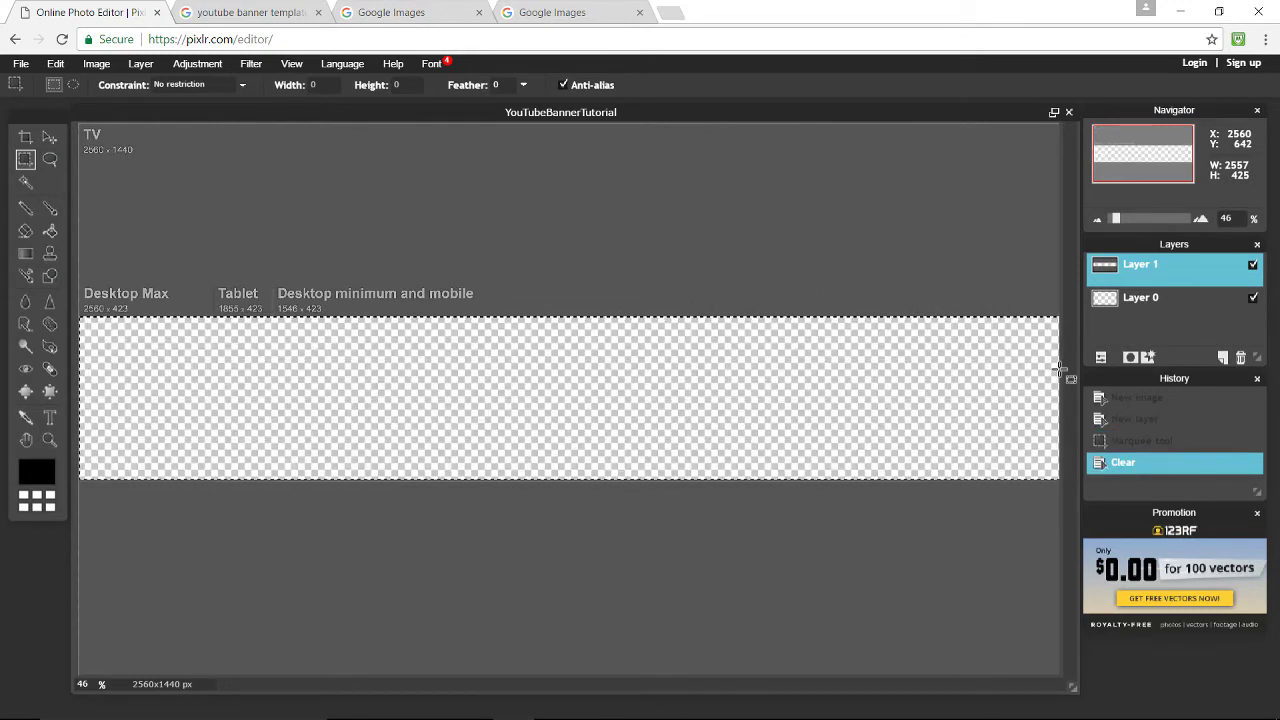
click(49, 137)
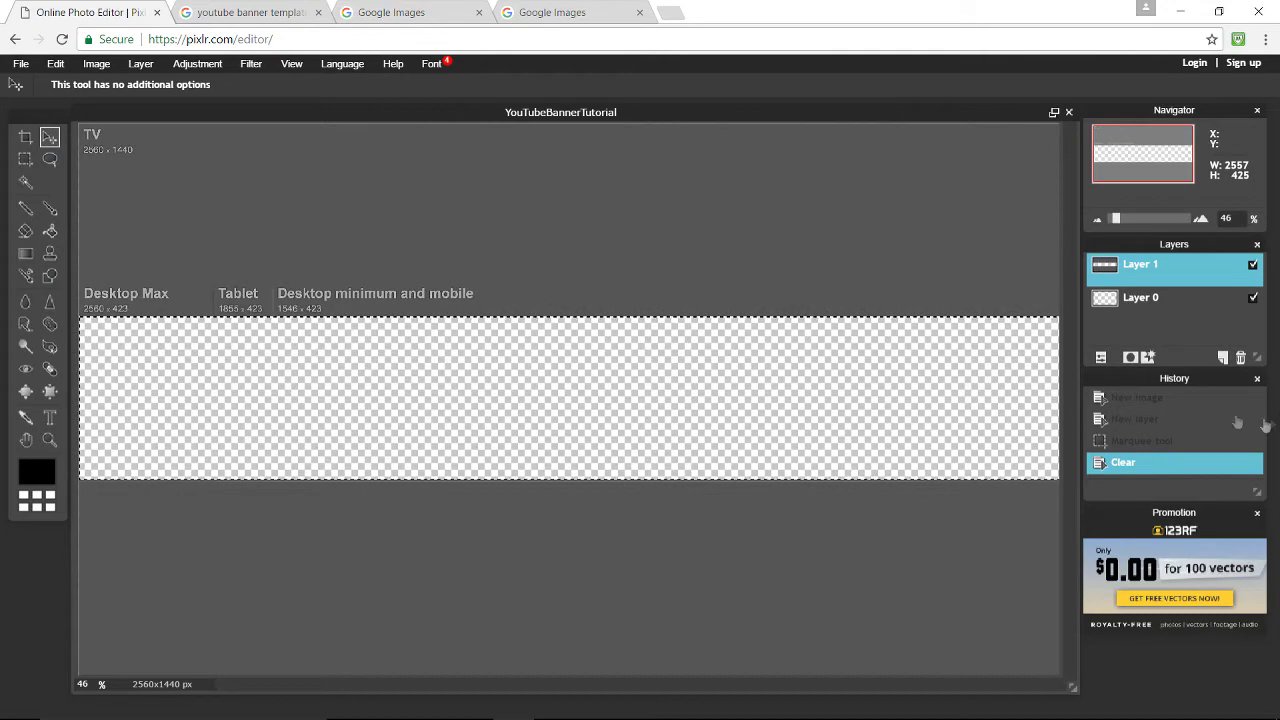
Add an empty Layer 2, paste another template copy as Layer 3, and hide Layer 3
click(1223, 358)
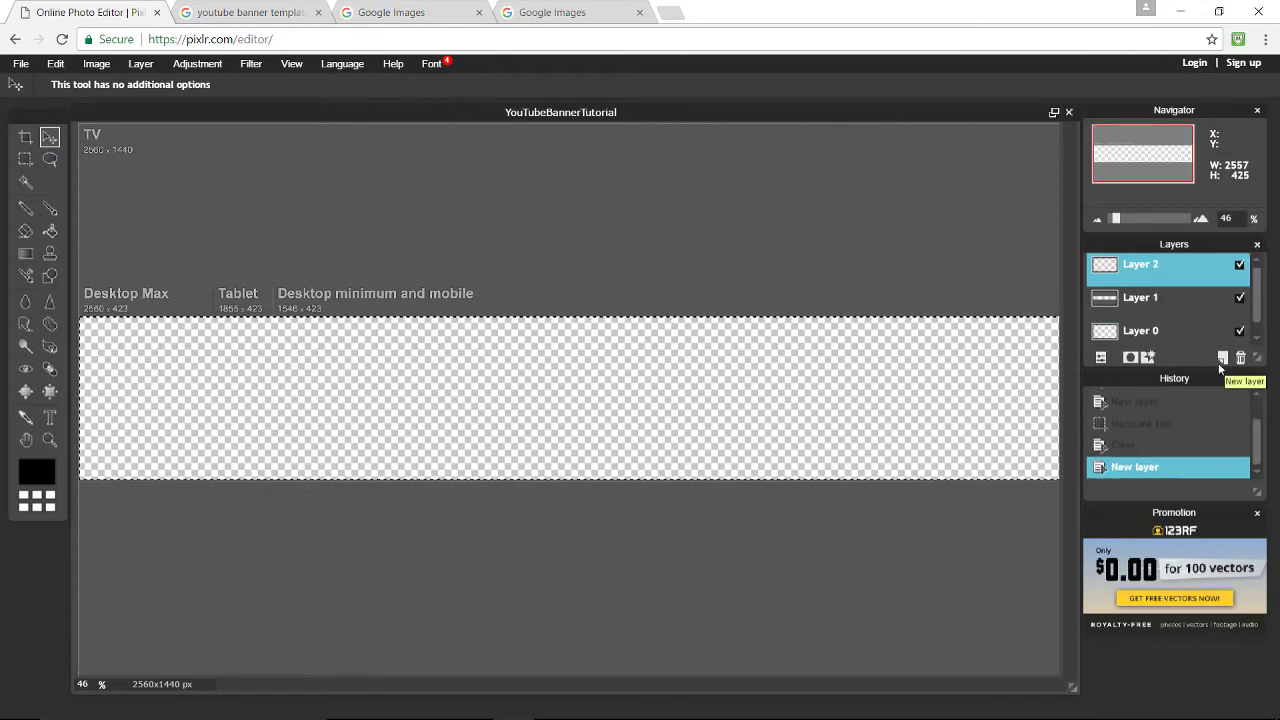
key(ctrl+o)
double_click(318, 128)
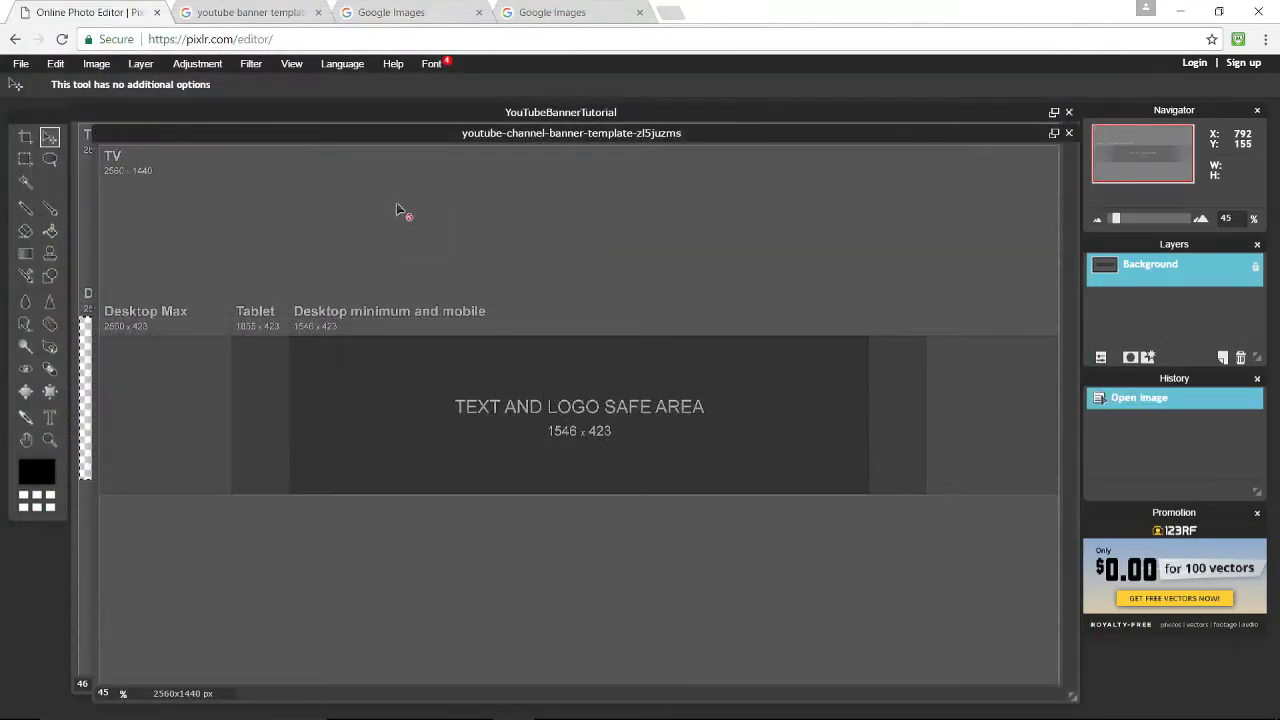
key(ctrl+a)
key(ctrl+c)
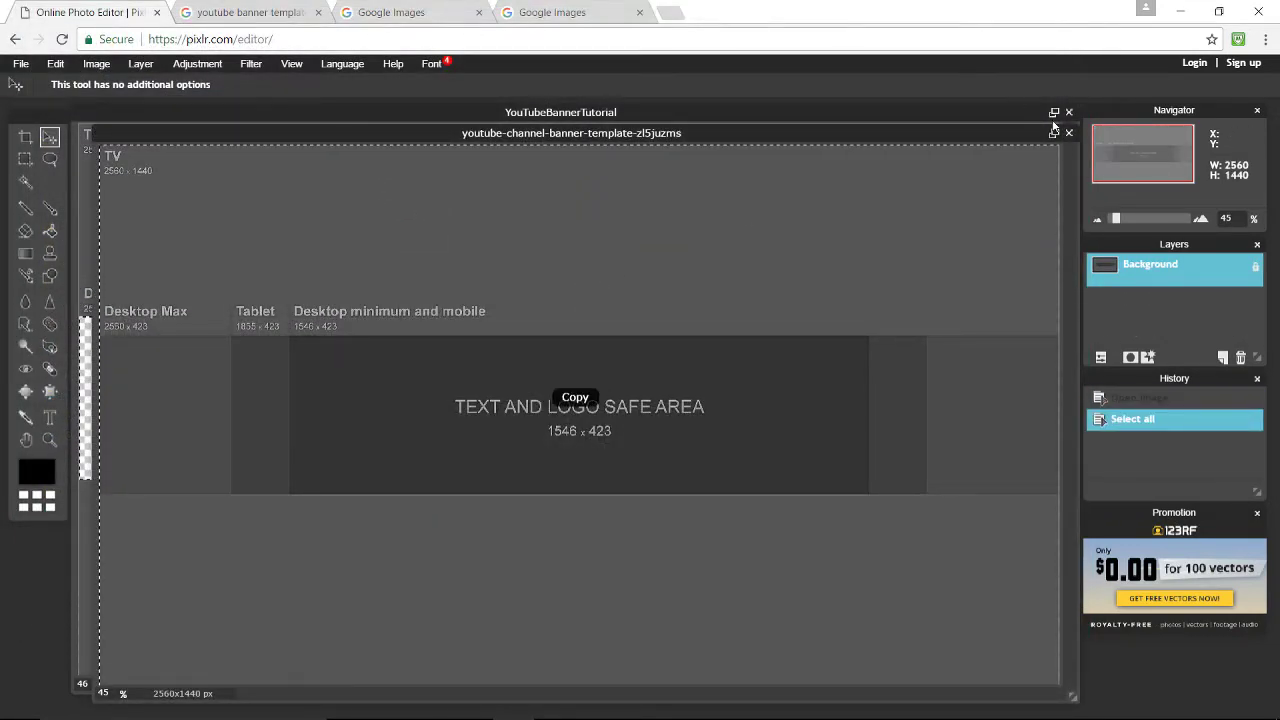
click(1068, 132)
click(662, 421)
key(ctrl+v)
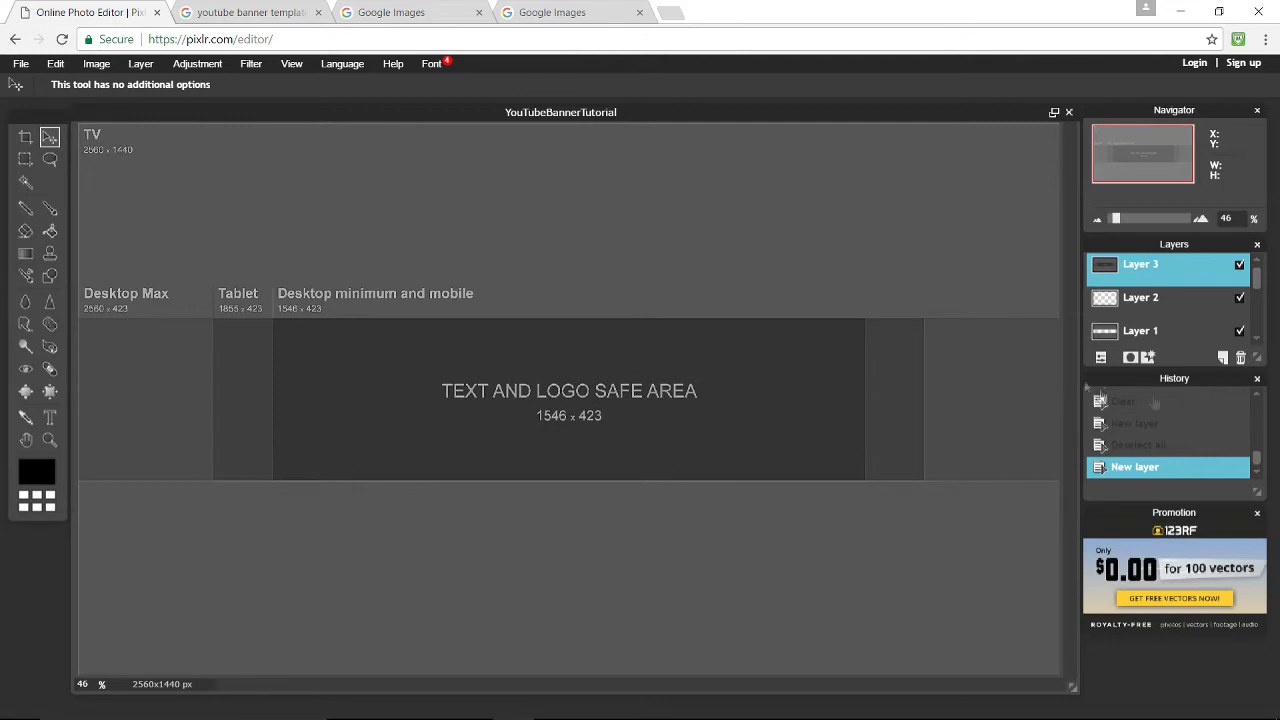
click(1239, 267)
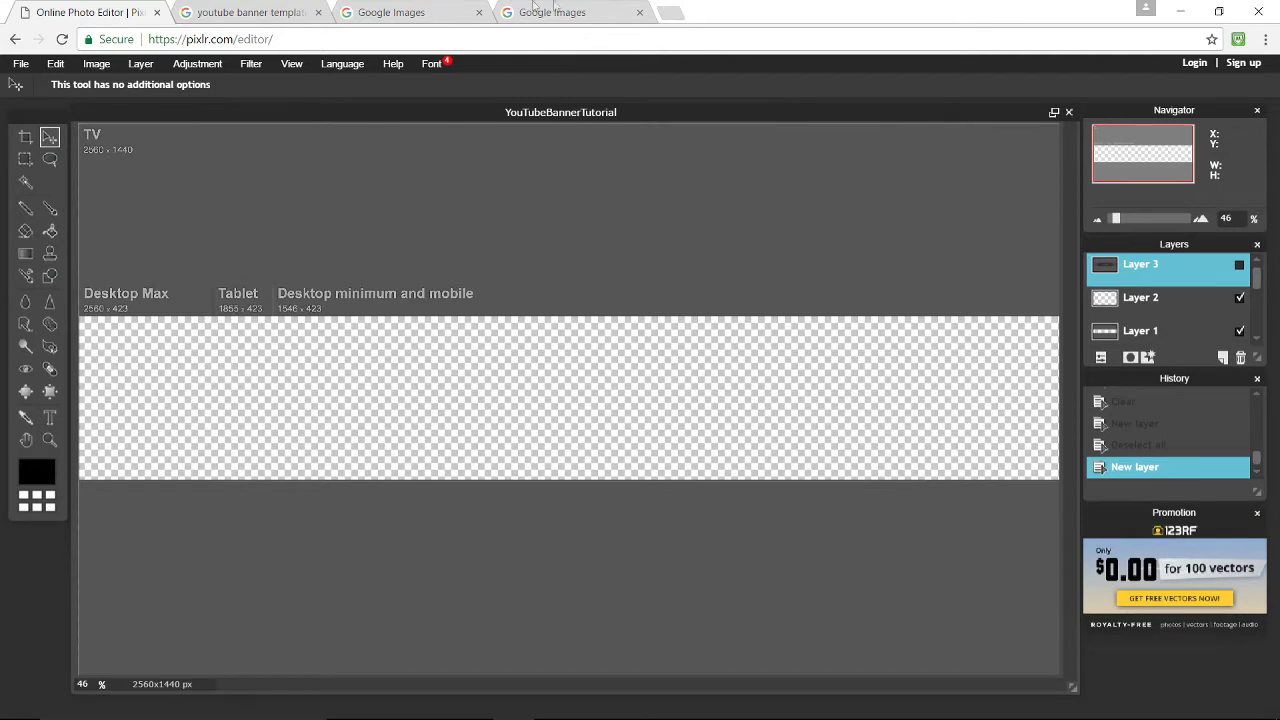
click(388, 10)
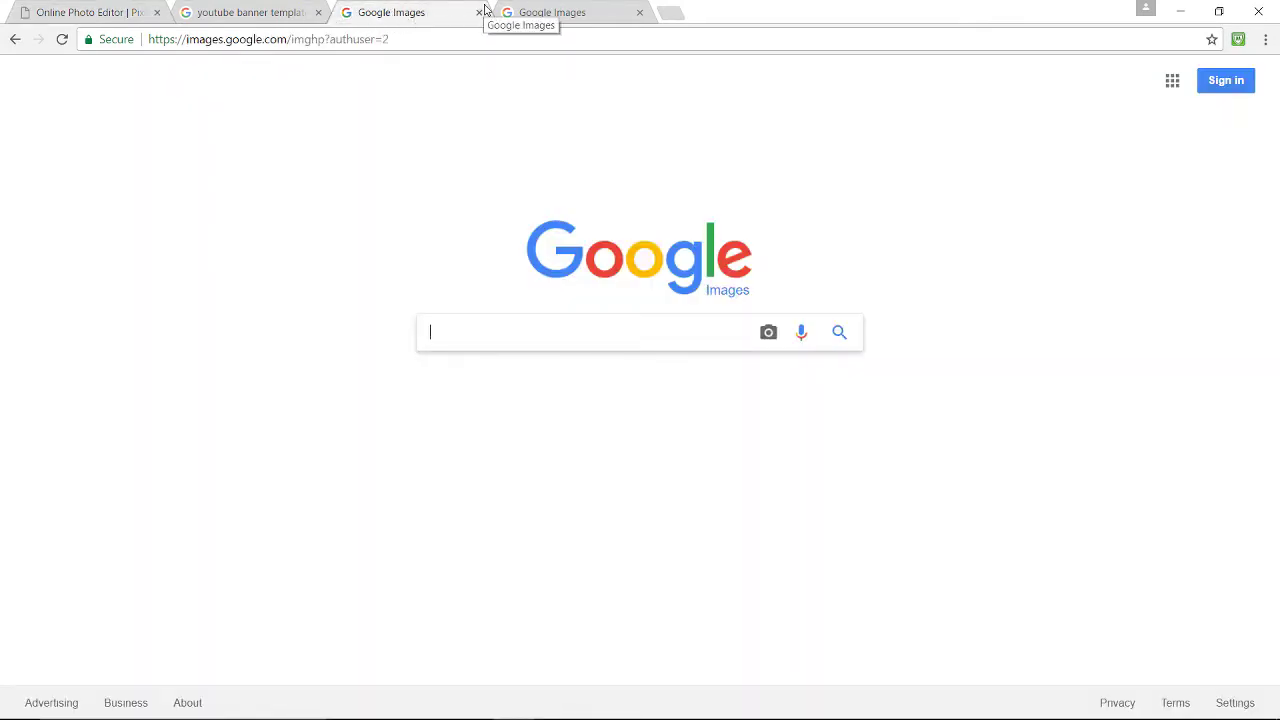
Try image searches for blue grunge, green grunge, blue vector and blue abstract backgrounds
text(blue gru)
text(ngbl)
key(BackSpace)
key(BackSpace)
key(BackSpace)
text(ge)
key(Return)
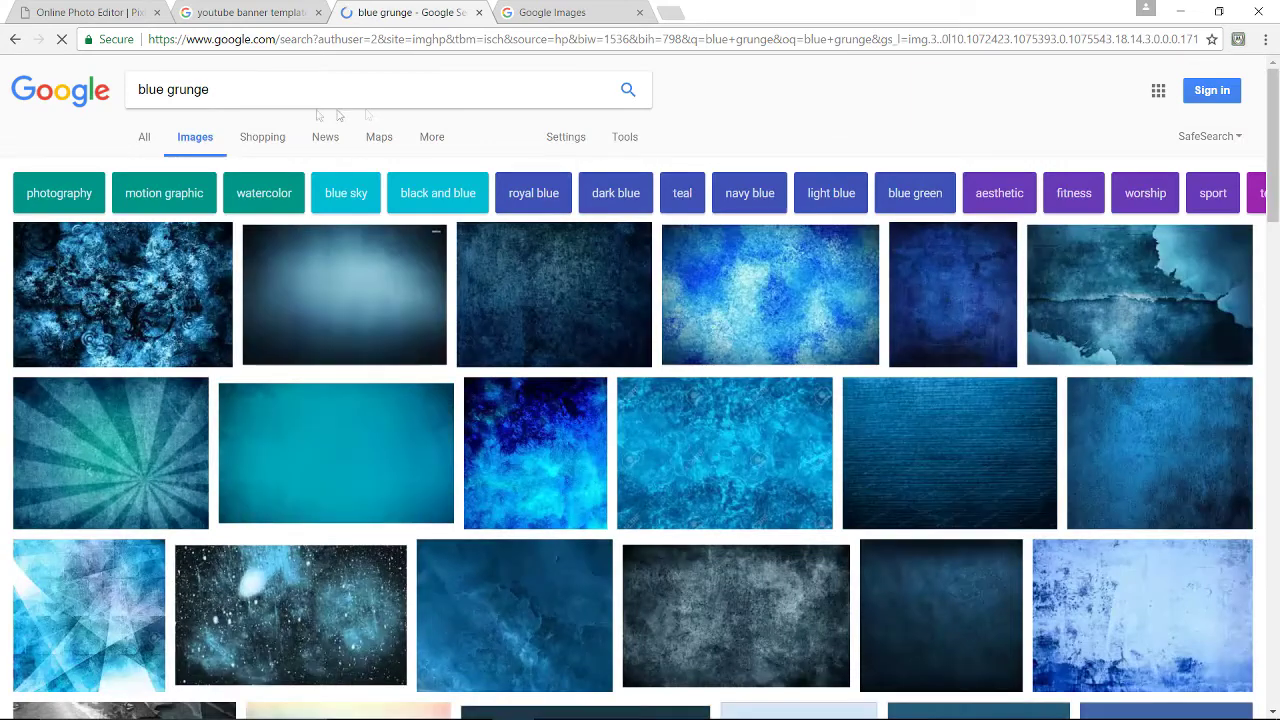
double_click(152, 90)
text(green)
key(Return)
drag(263, 100, 37, 112)
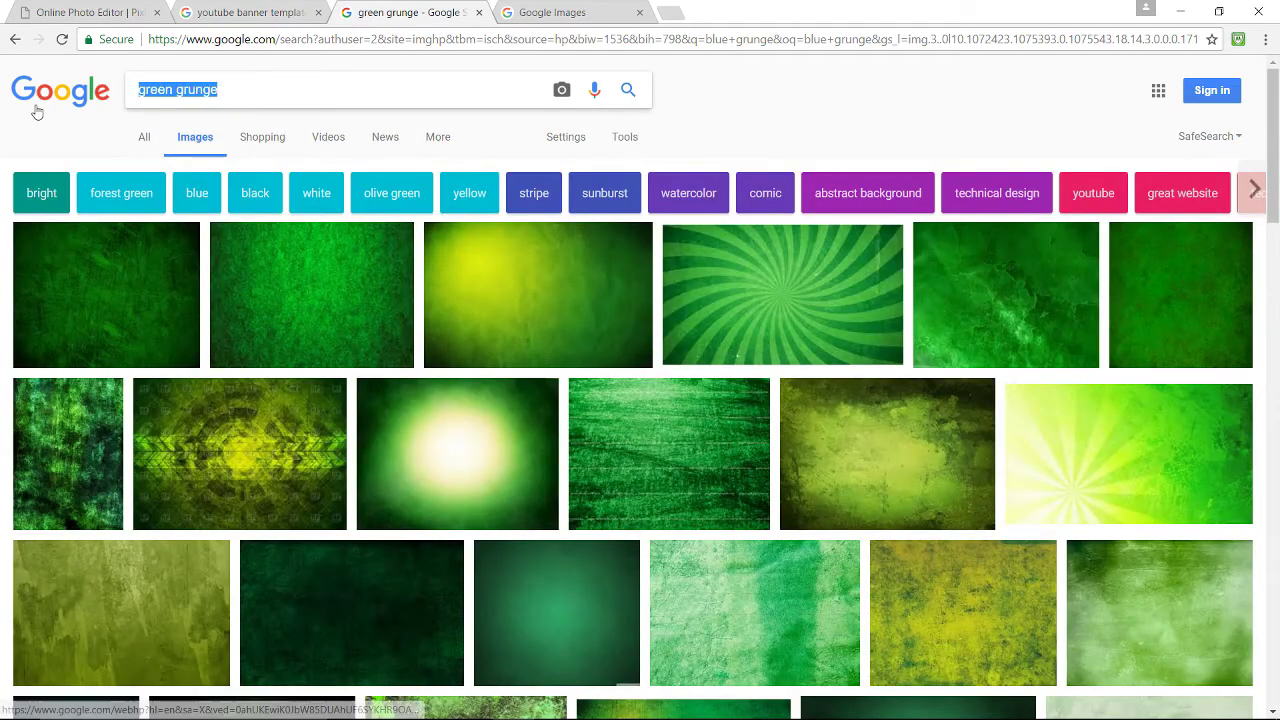
text(blue vector)
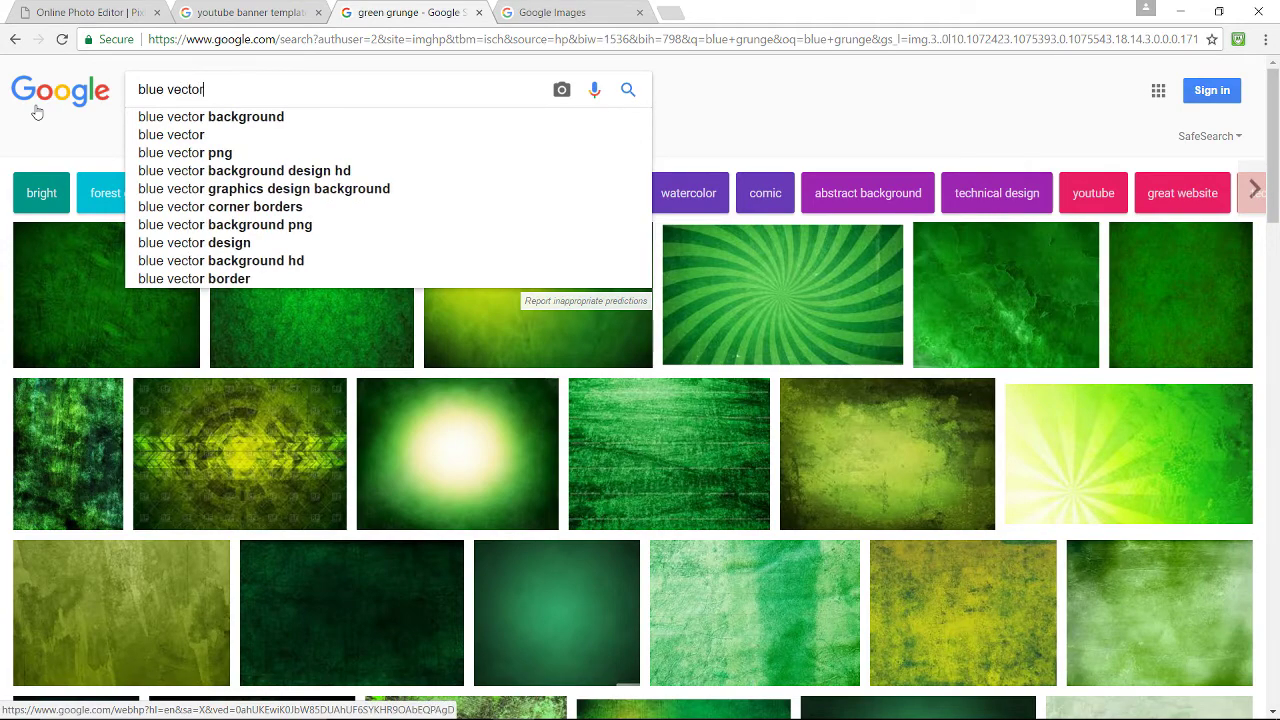
key(Return)
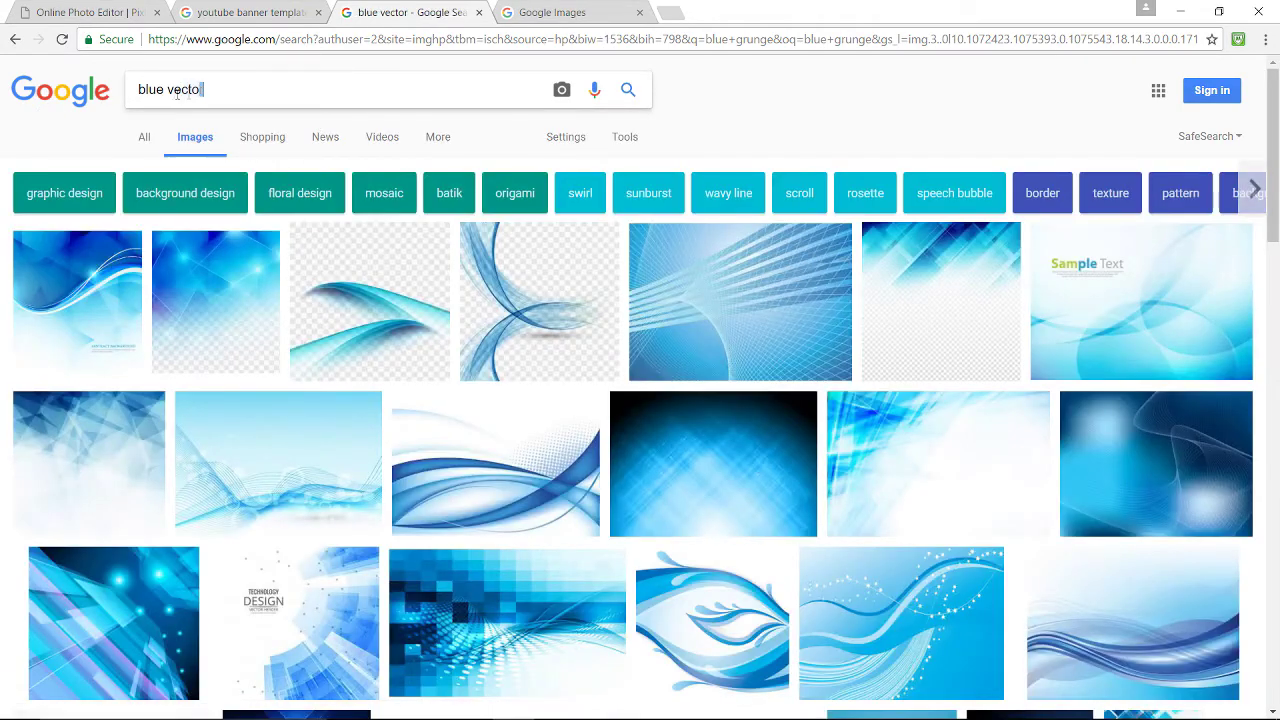
drag(204, 91, 159, 93)
text(e abstract)
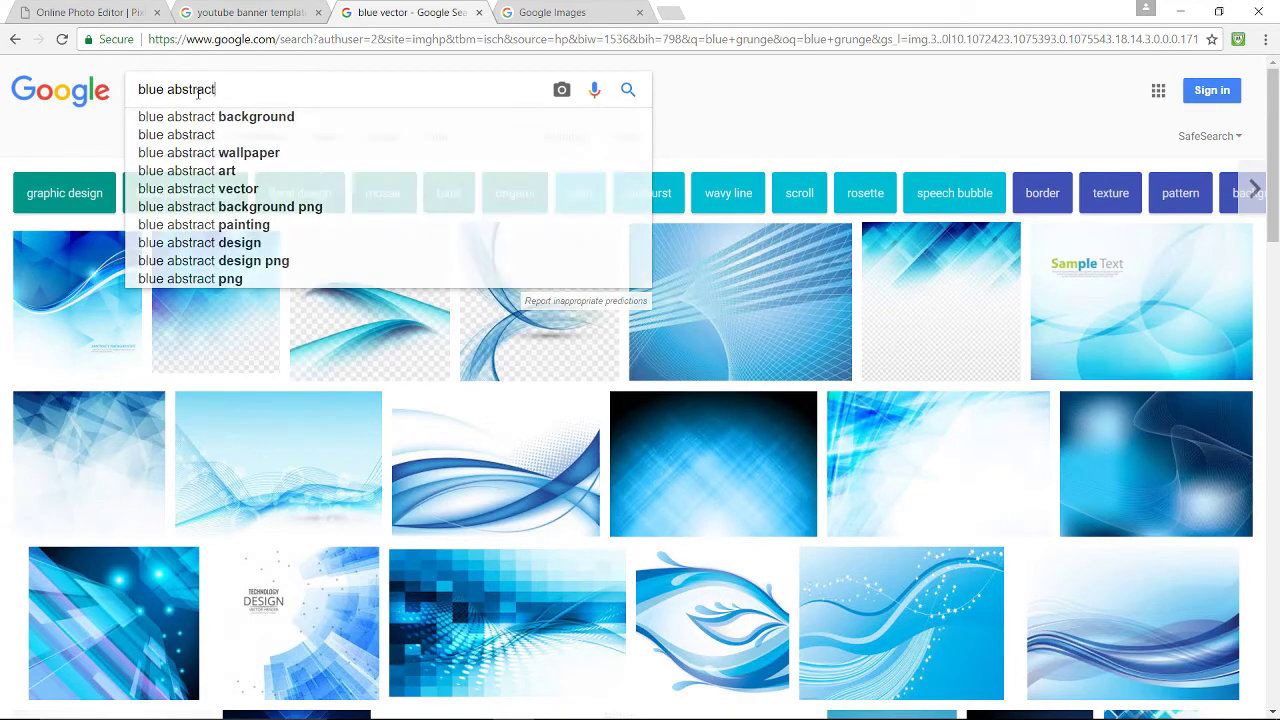
key(Return)
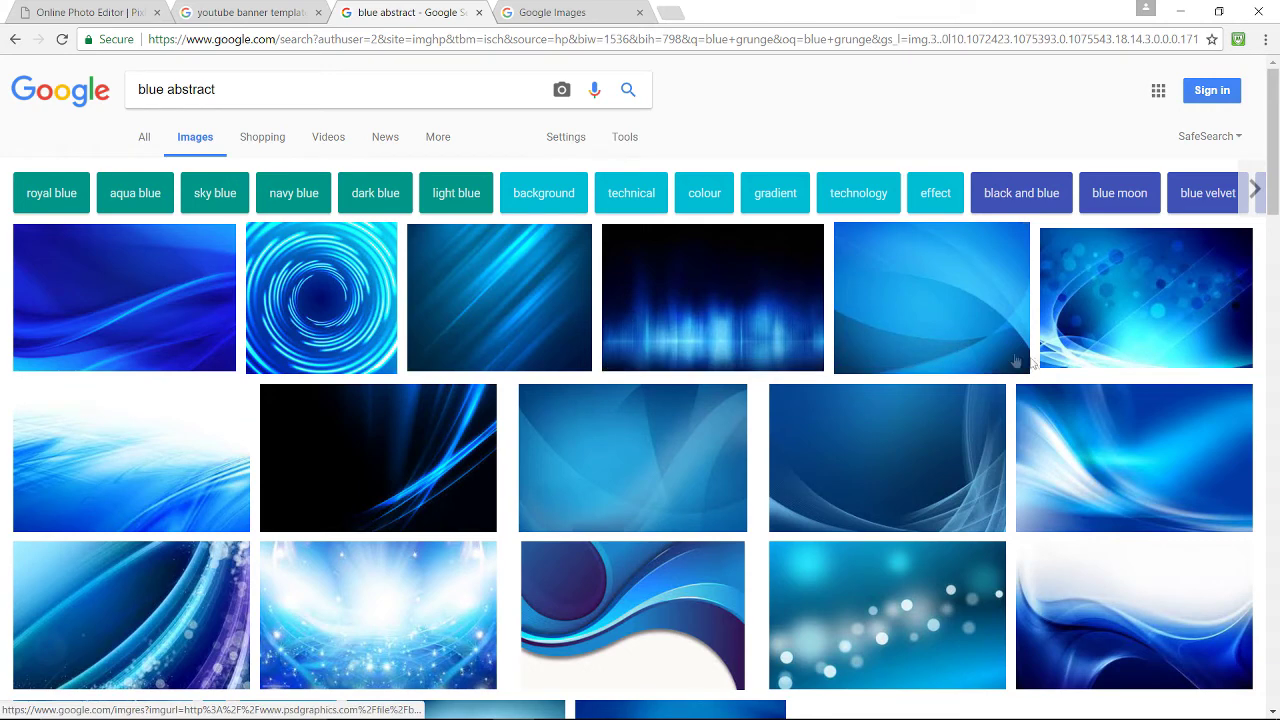
Search Google Images for 'battlefield 4 background'
triple_click(287, 80)
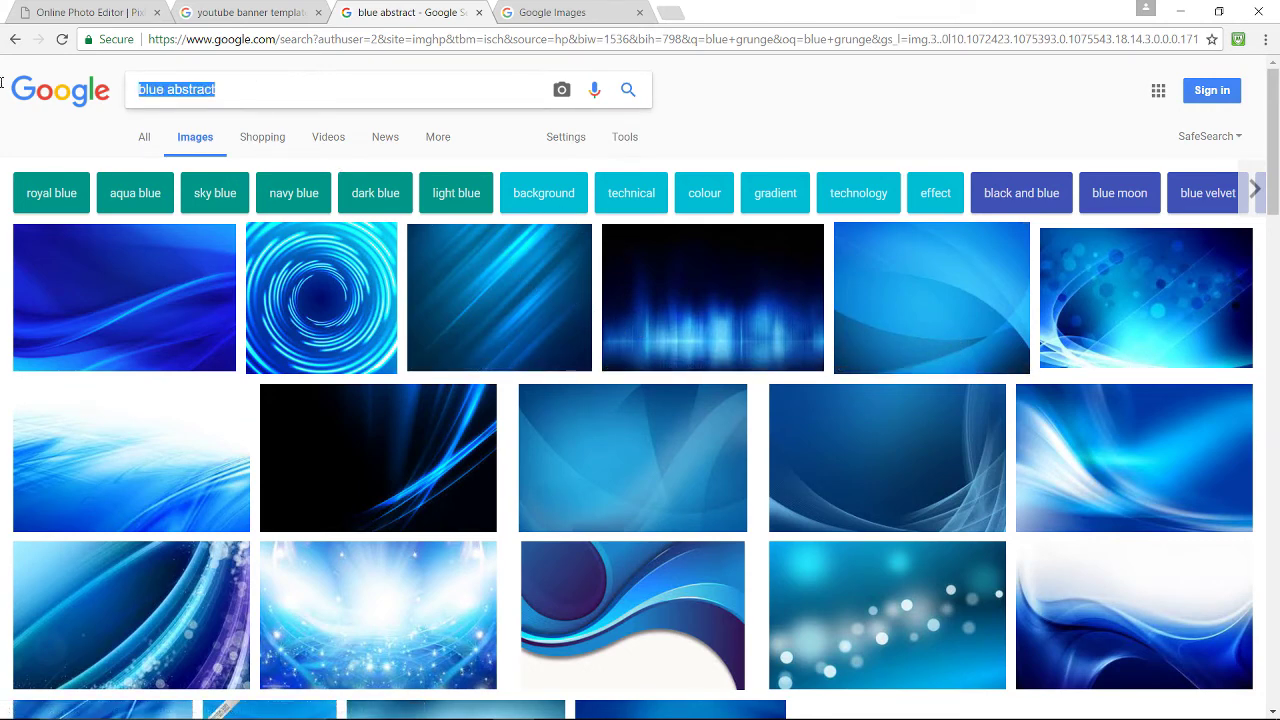
text(bat)
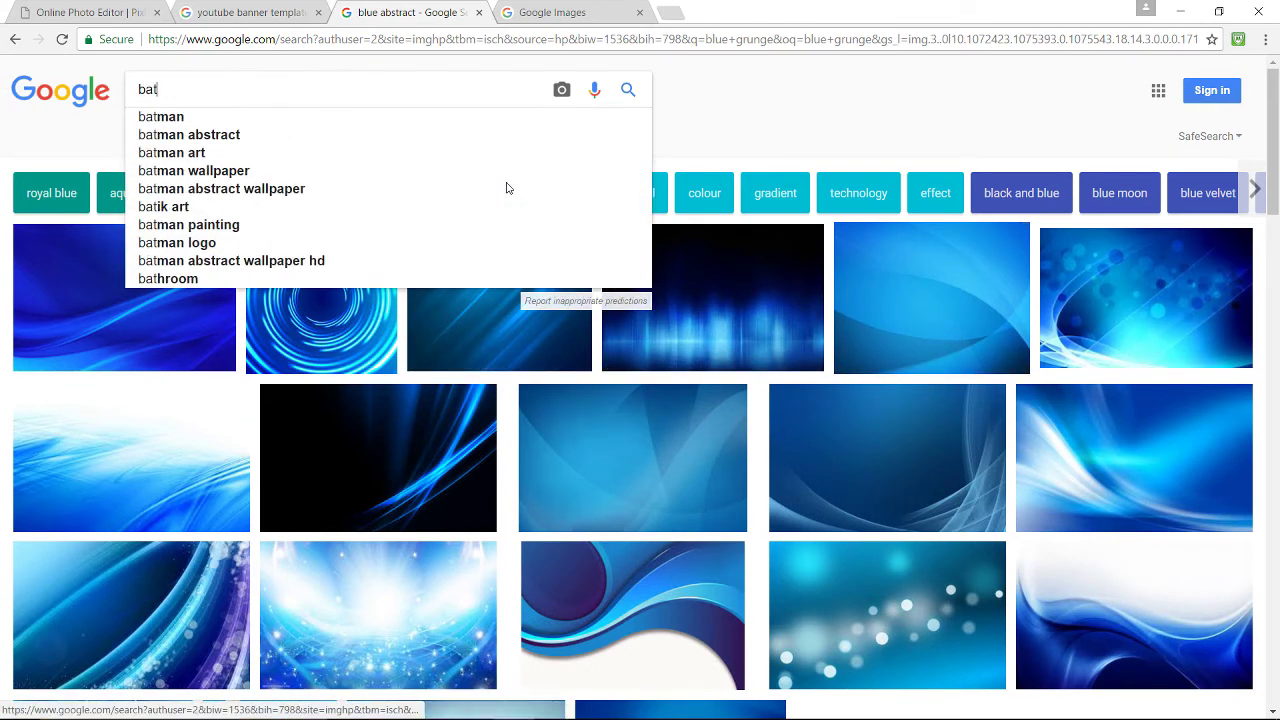
text(tlefield 4 ba)
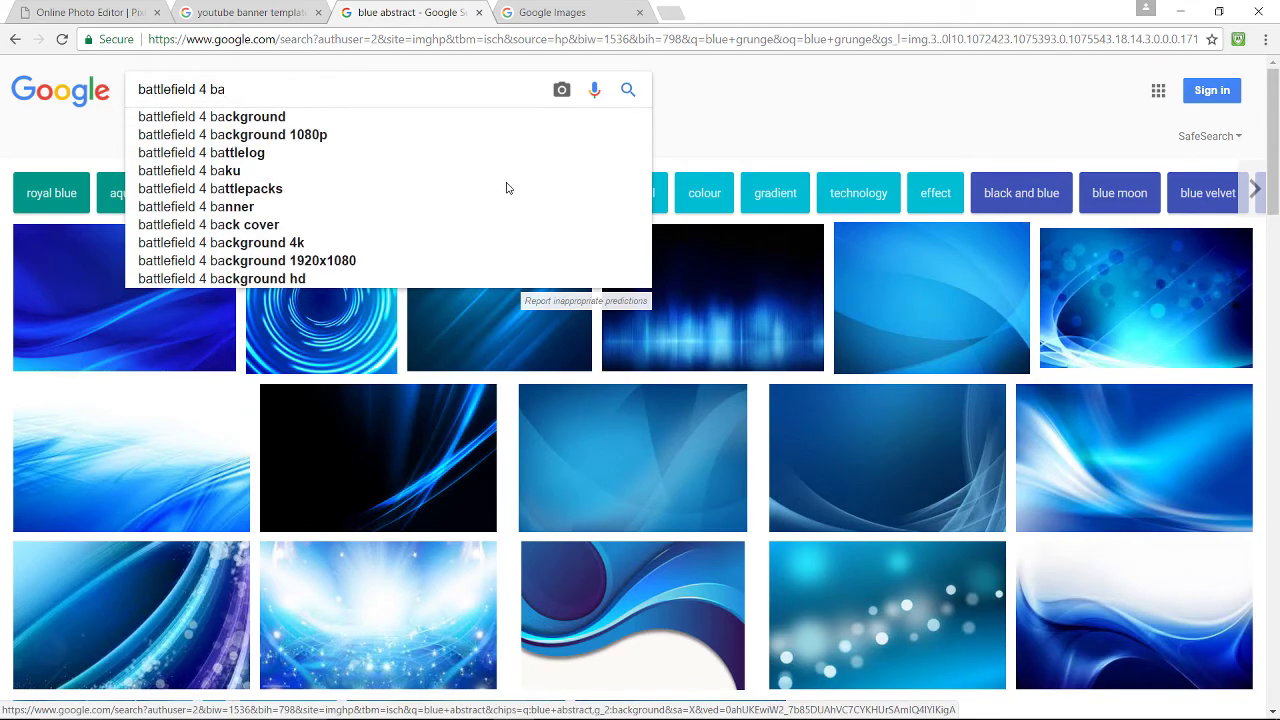
key(Down)
key(Return)
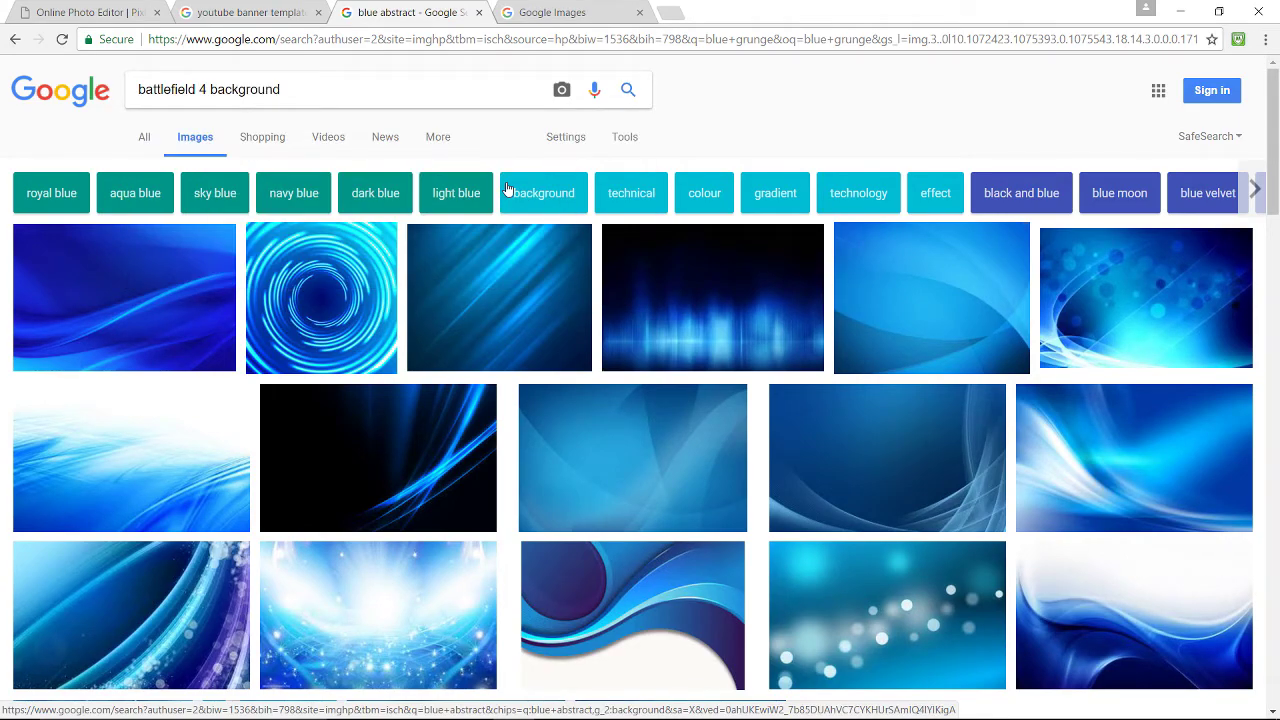
Preview the 2560×1600 soldier-on-a-boat Battlefield 4 wallpaper and look at its image actions
click(597, 265)
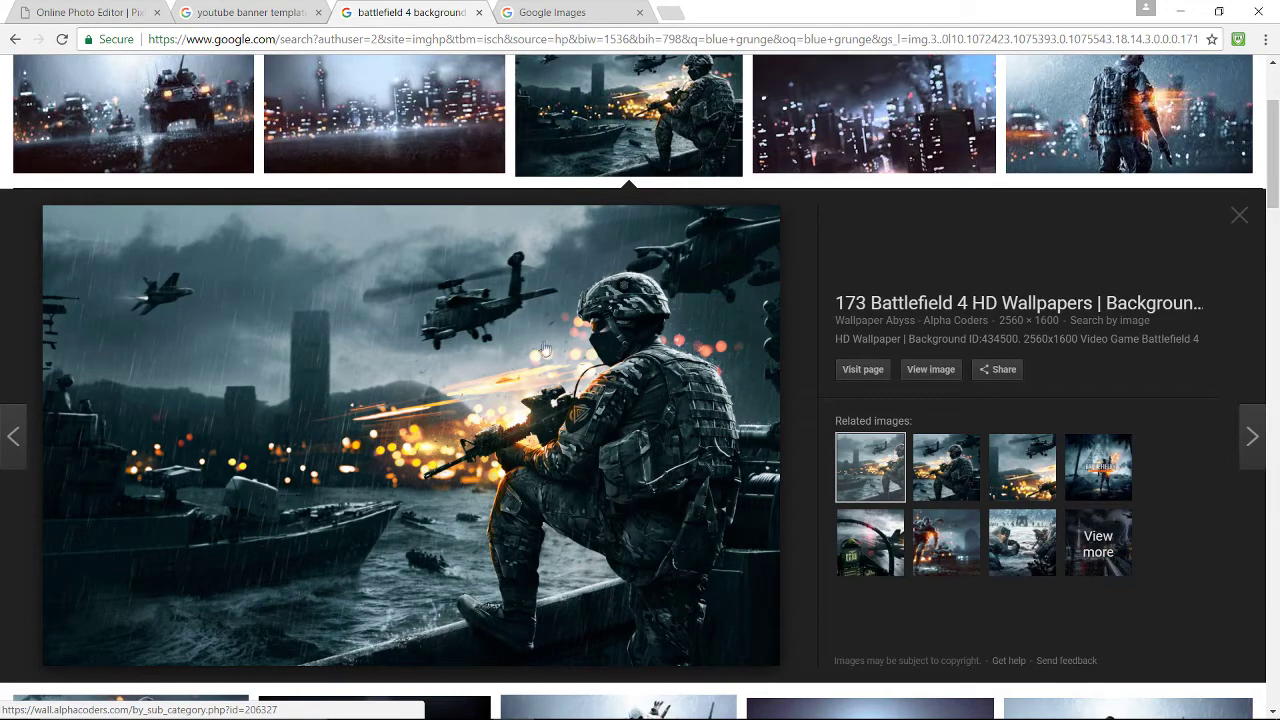
scroll(600, 370, up, 2)
scroll(400, 390, down, 2)
scroll(385, 140, up, 2)
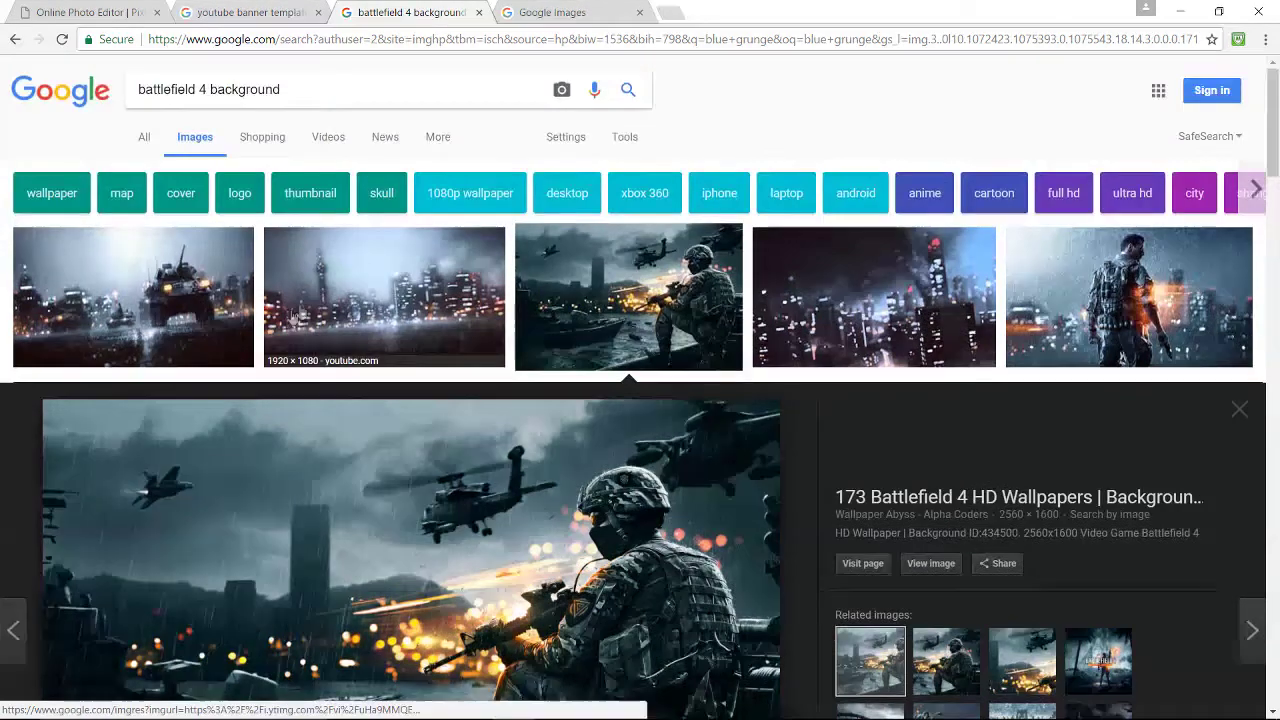
scroll(440, 340, down, 2)
right_click(440, 340)
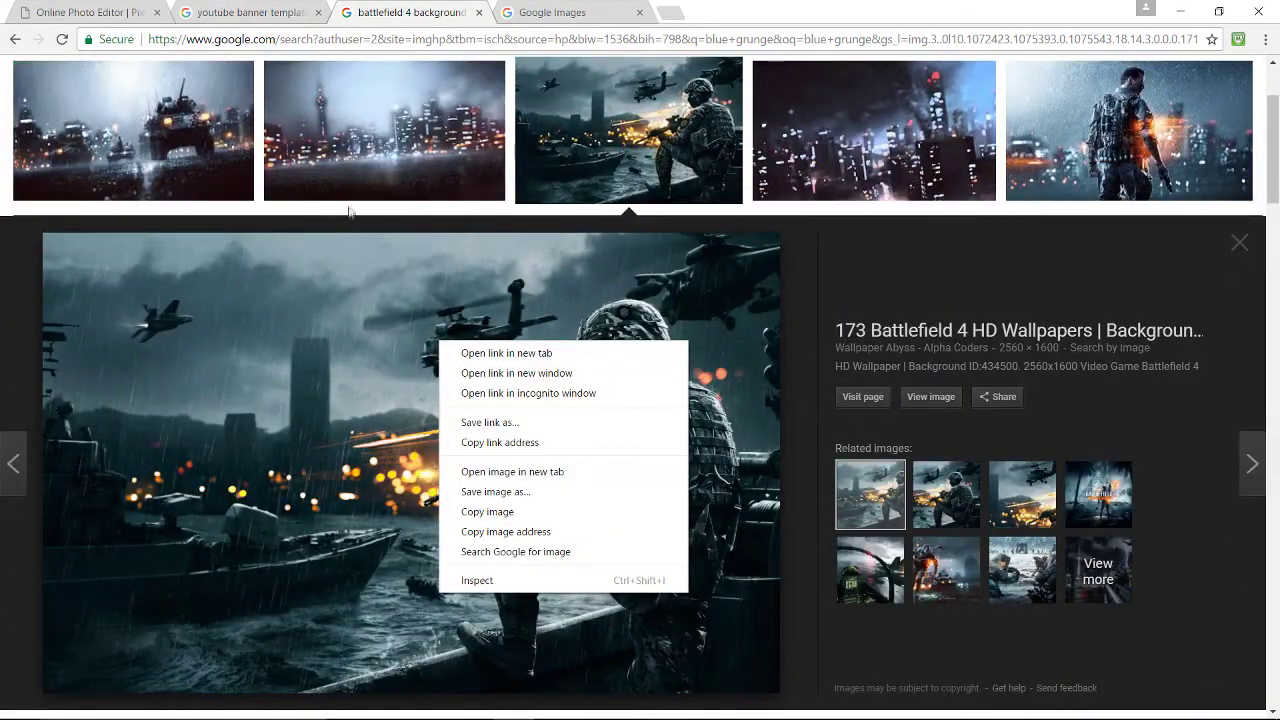
scroll(343, 298, up, 2)
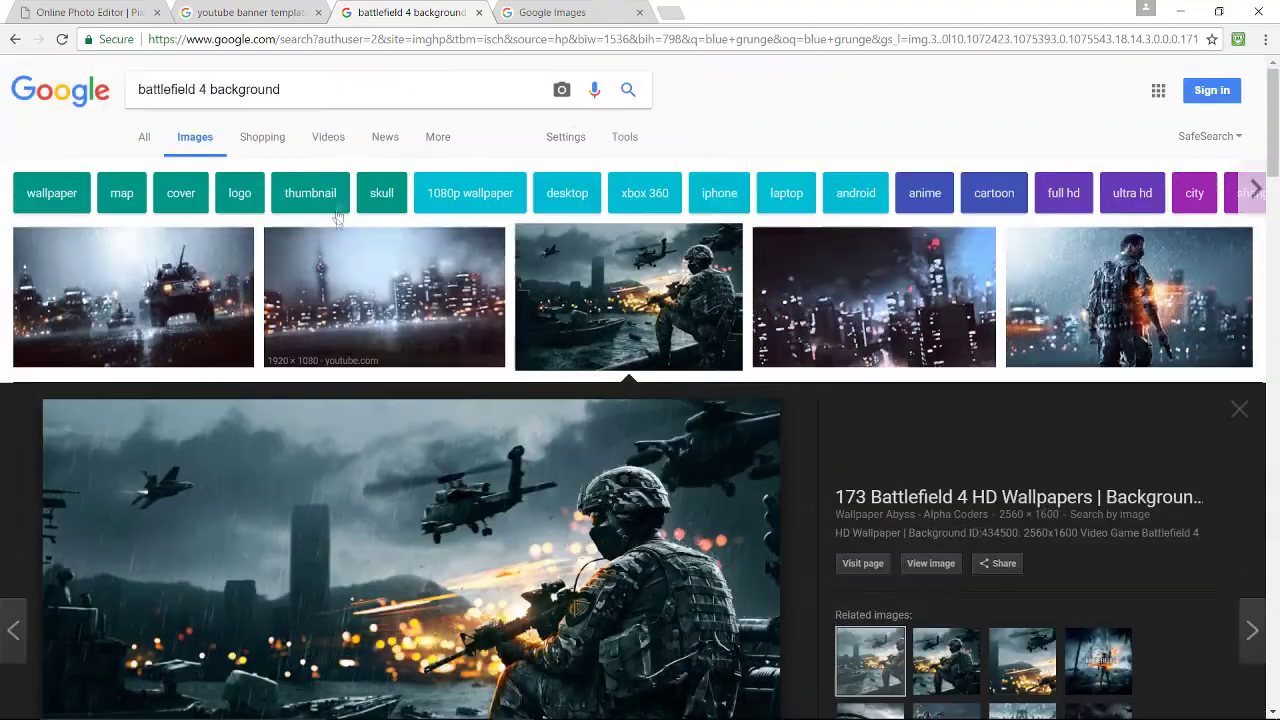
click(138, 18)
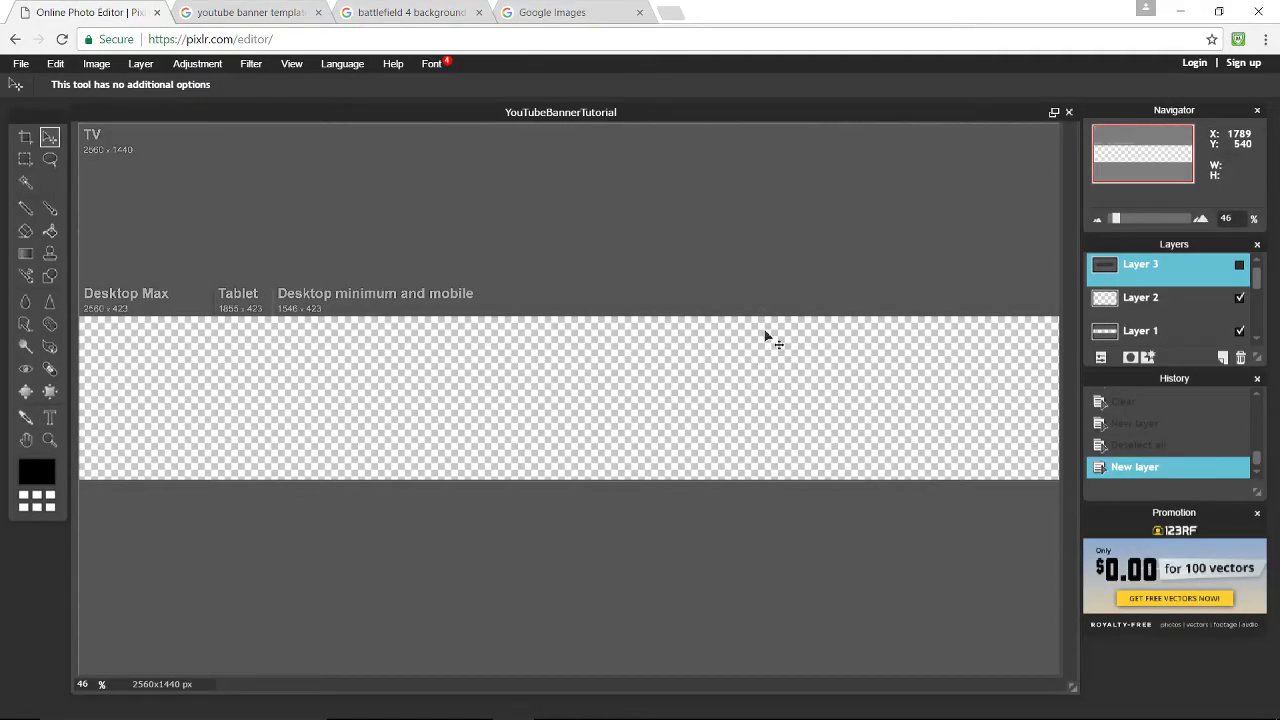
Copy the ws_Blue_Grunge wall image into YouTubeBannerTutorial as Layer 4, closing the source unsaved
key(ctrl+o)
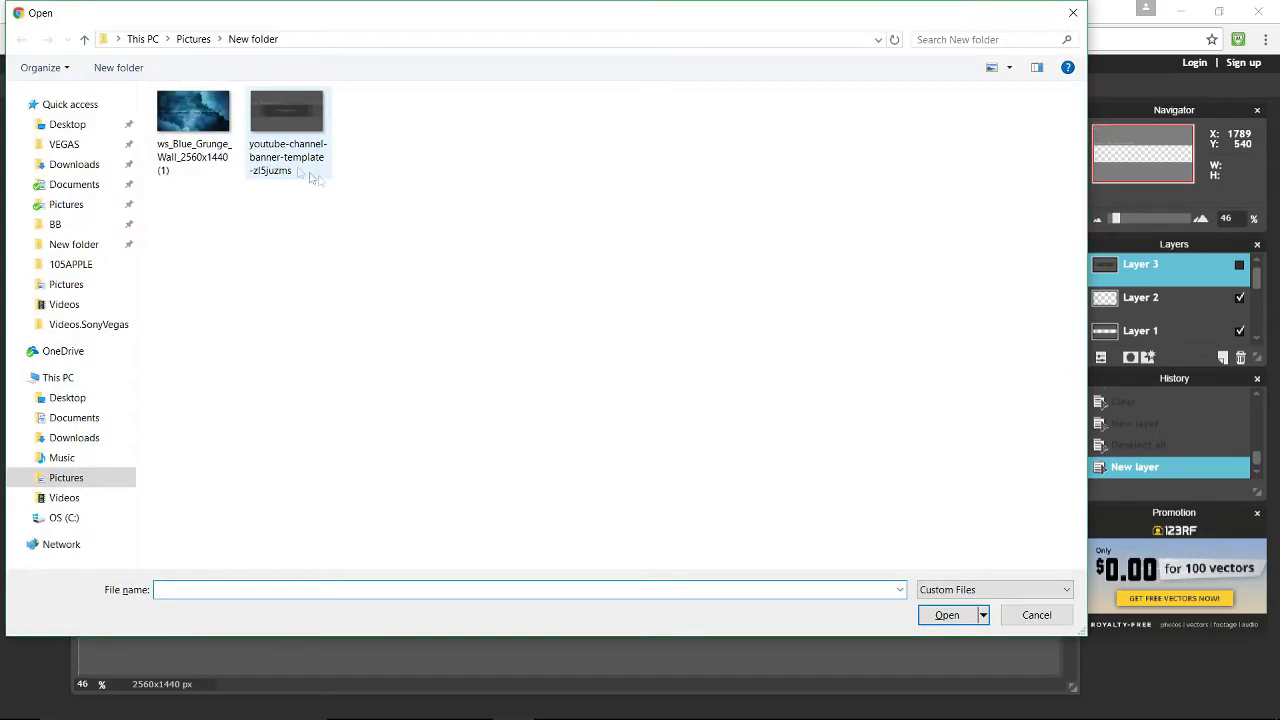
click(190, 124)
double_click(190, 124)
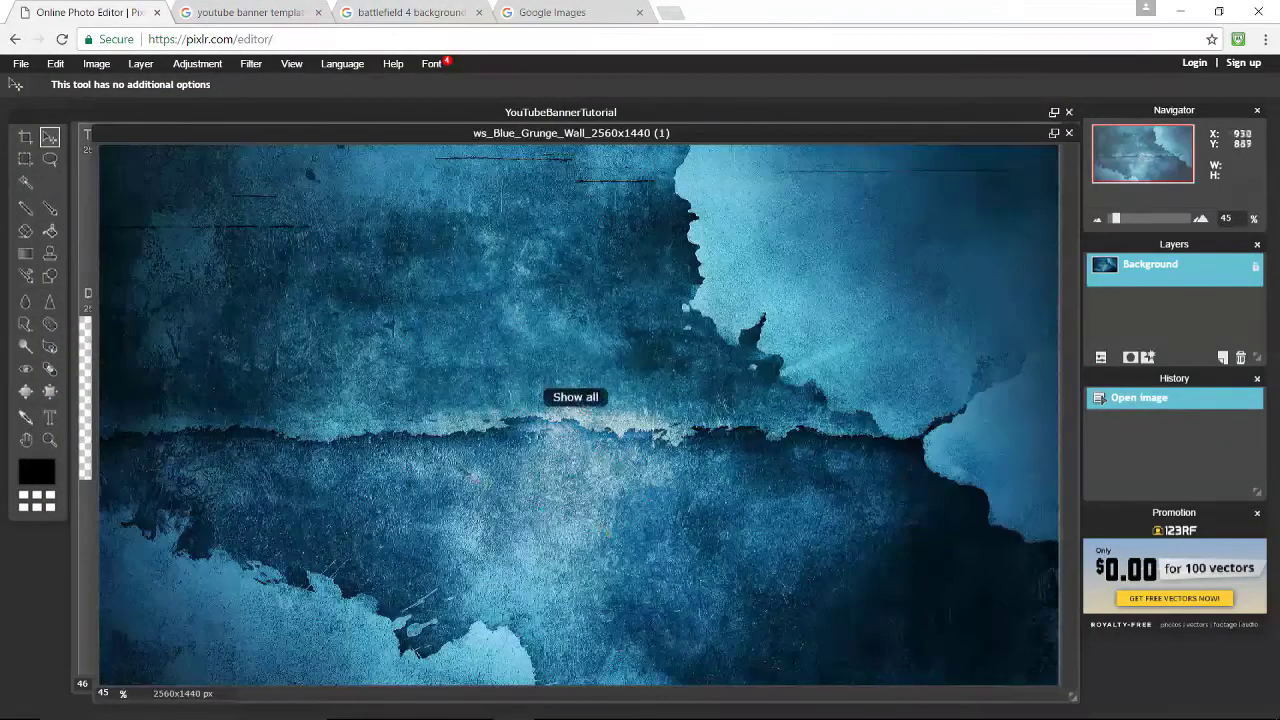
key(ctrl+a)
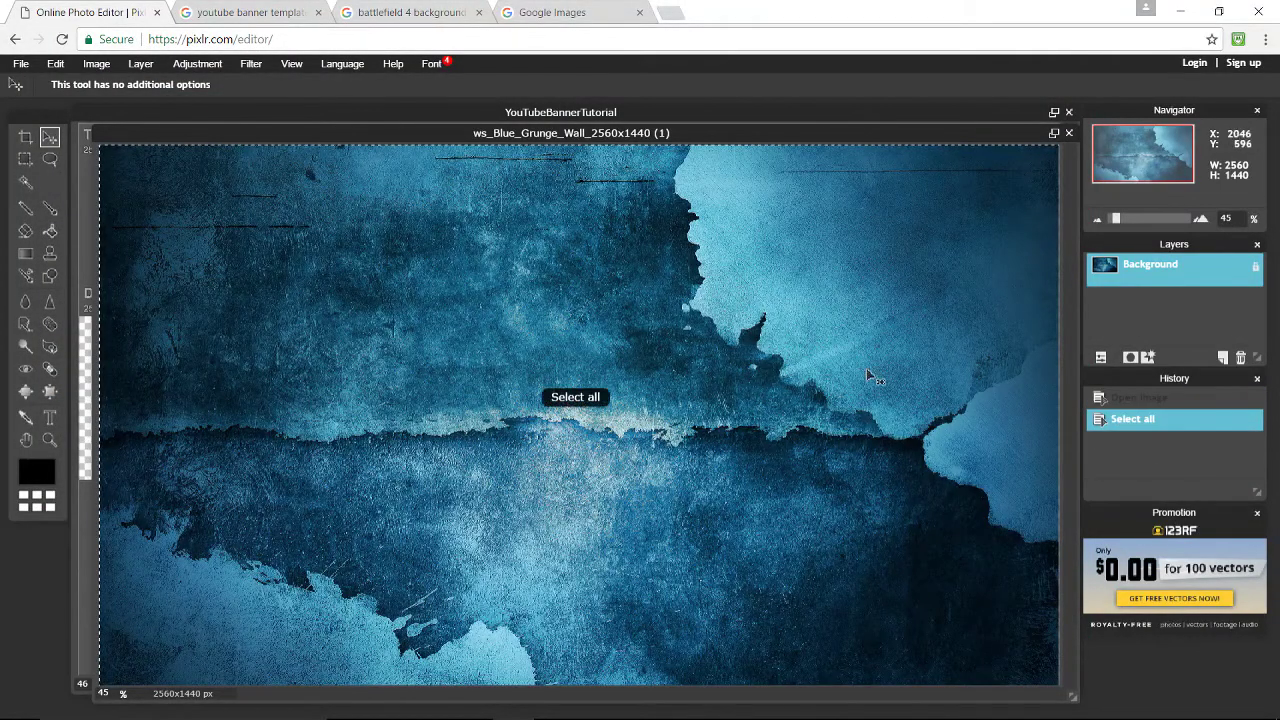
key(ctrl+c)
key(ctrl+w)
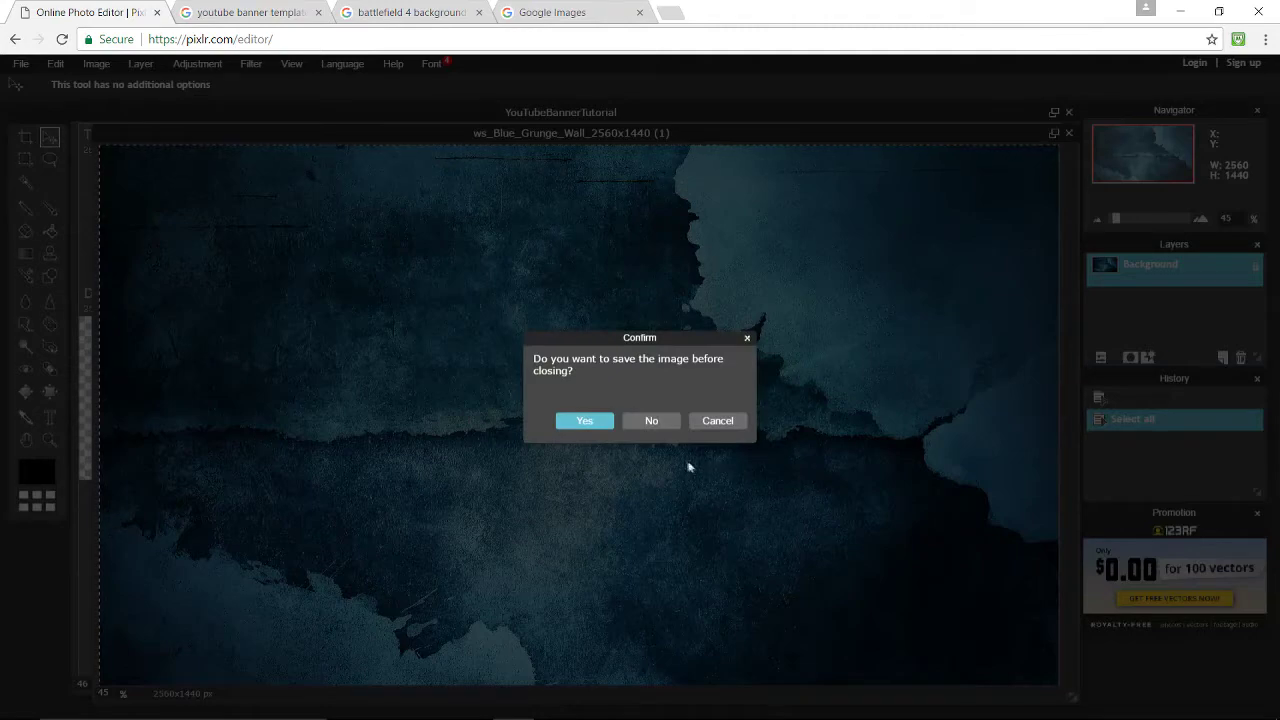
click(663, 420)
key(ctrl+v)
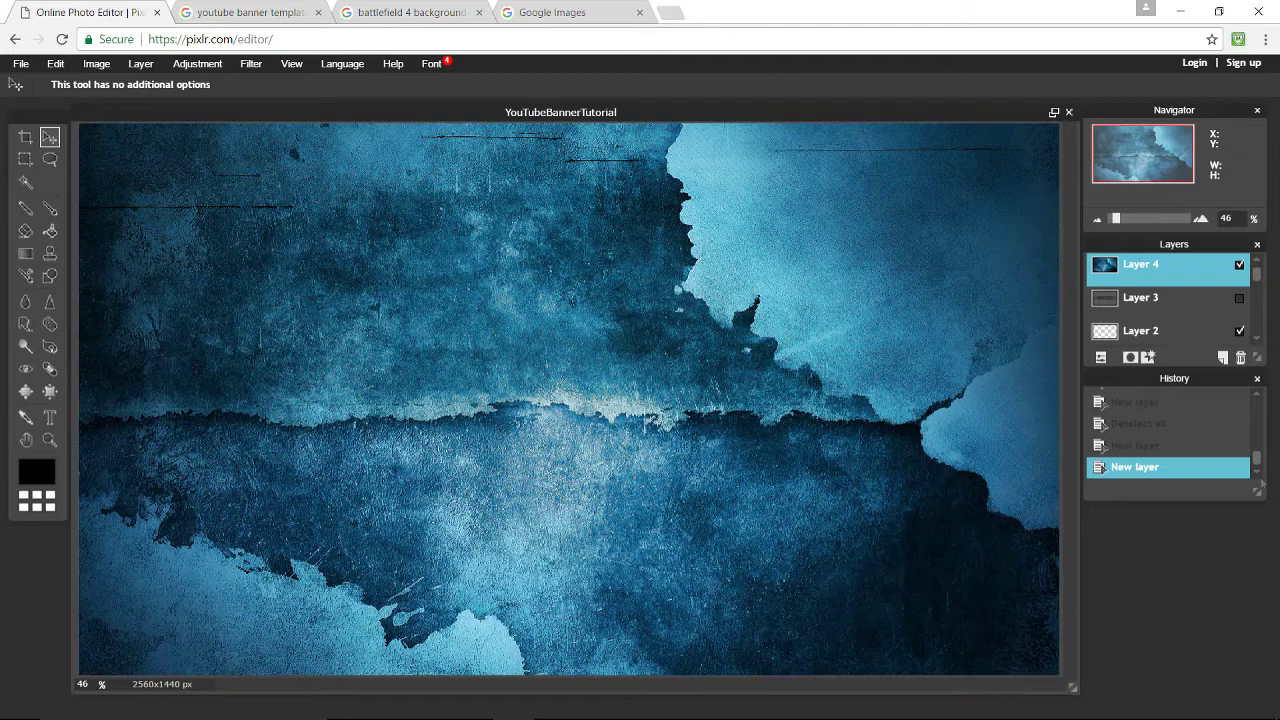
Enlarge the Layers panel and drag grunge Layer 4 down to sit just above Layer 0
drag(1205, 383, 1211, 571)
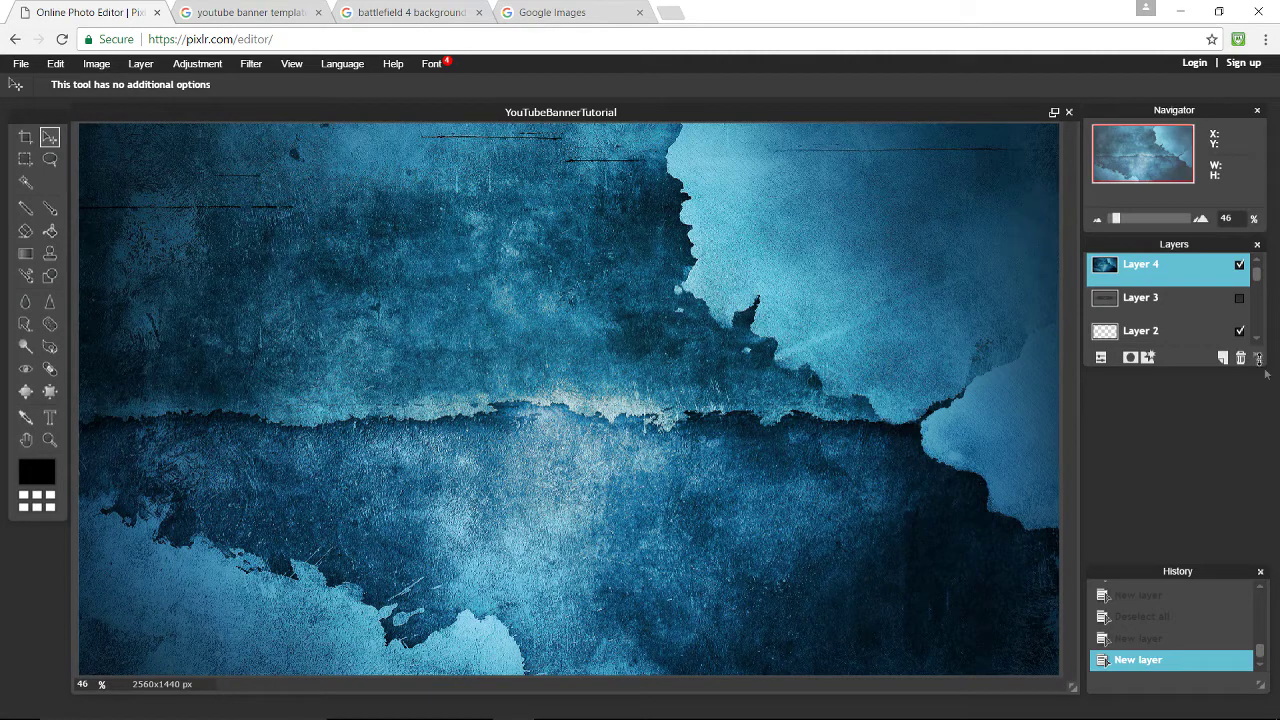
drag(1259, 358, 1276, 552)
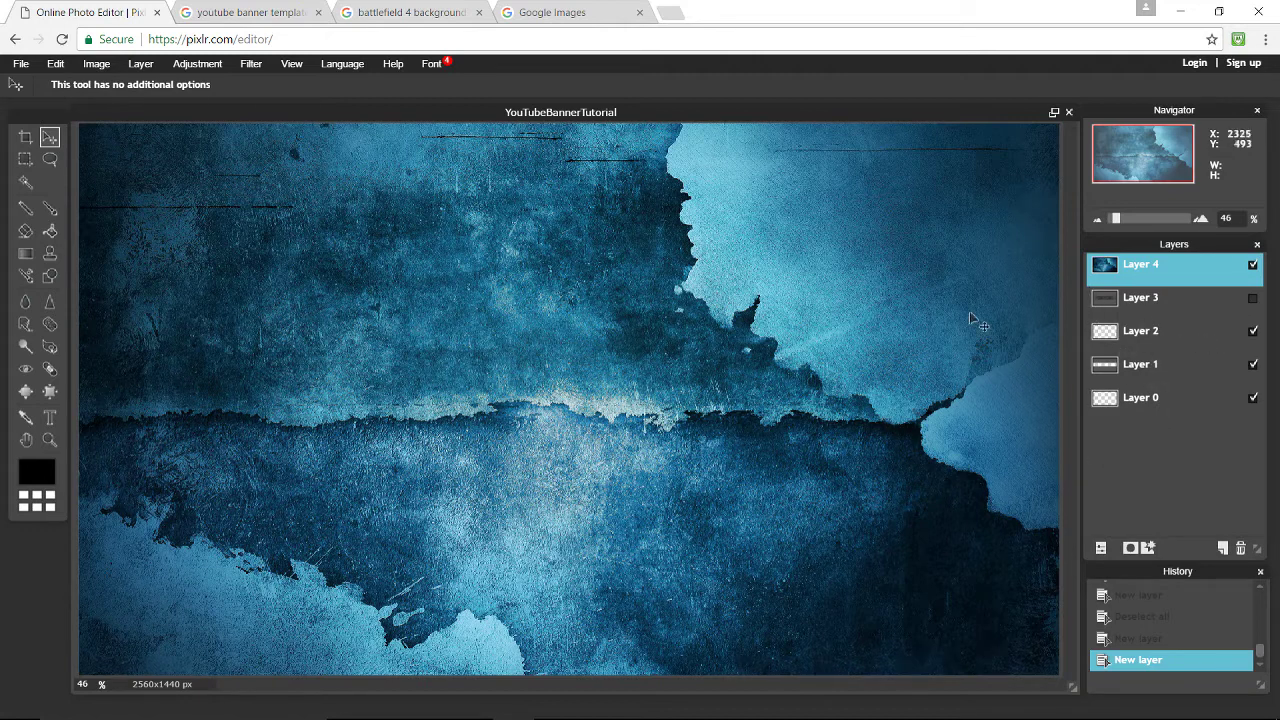
click(1241, 334)
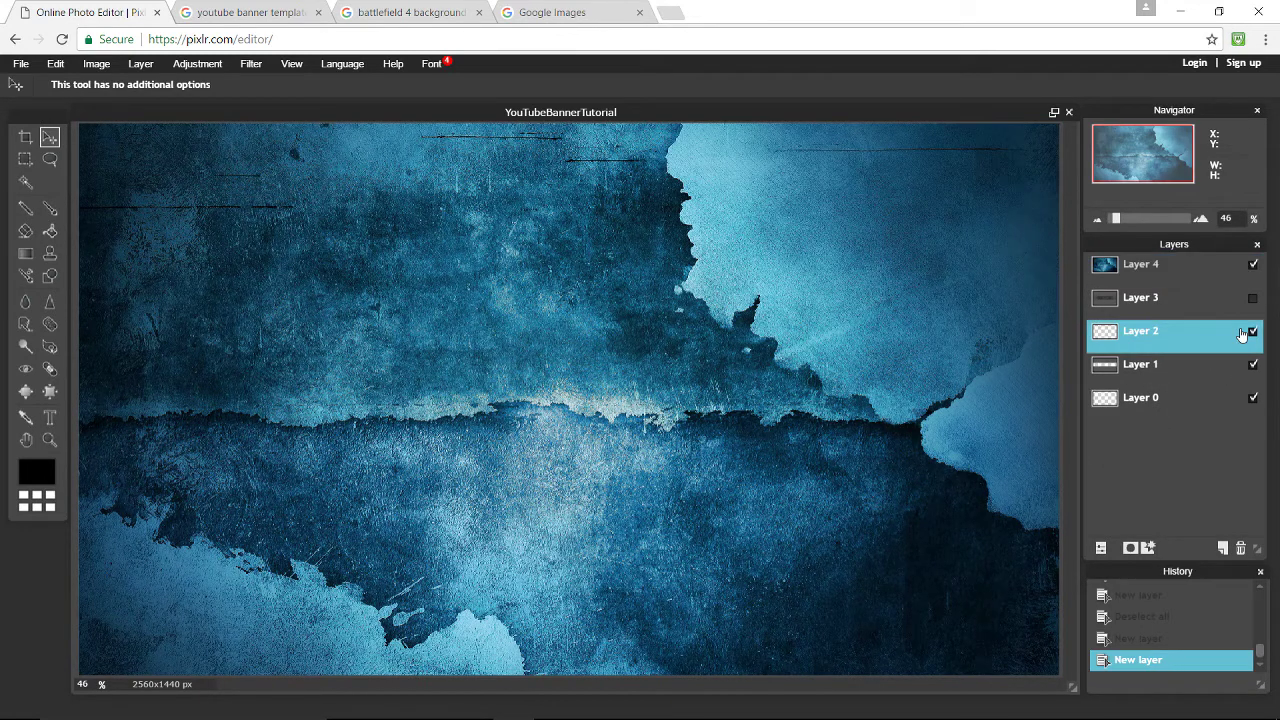
click(1152, 279)
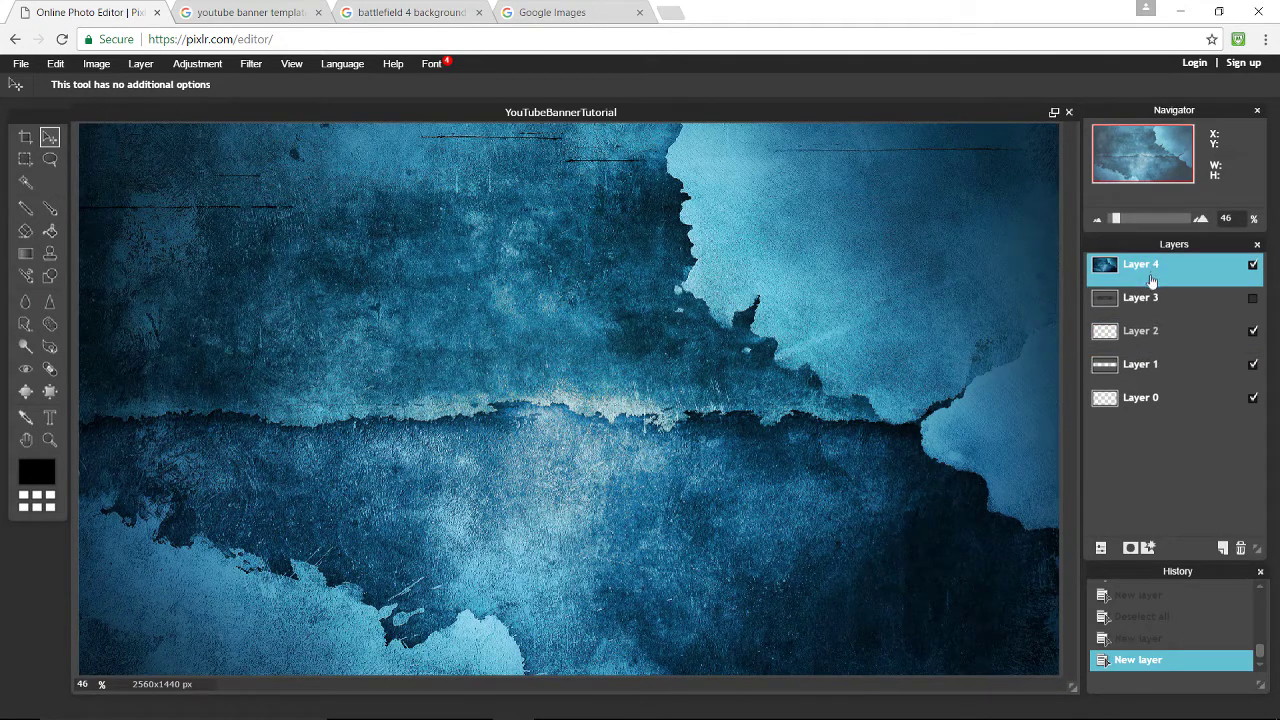
drag(1168, 272, 1172, 394)
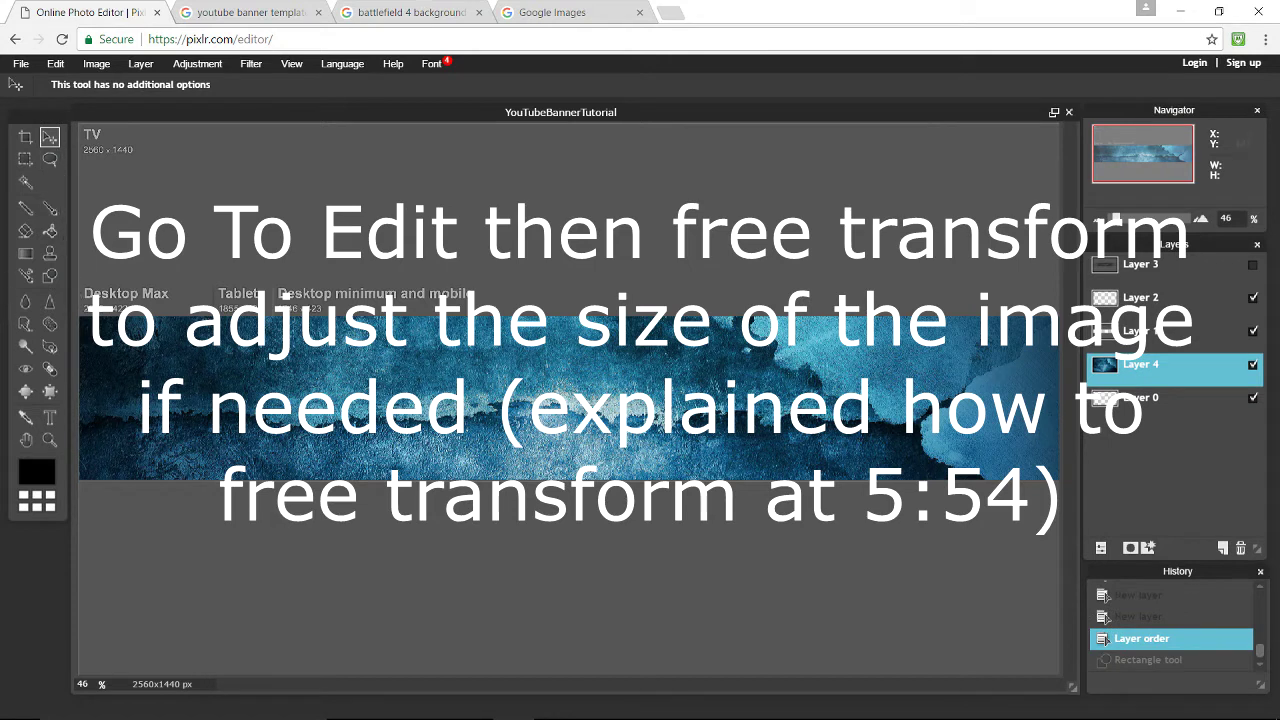
click(49, 276)
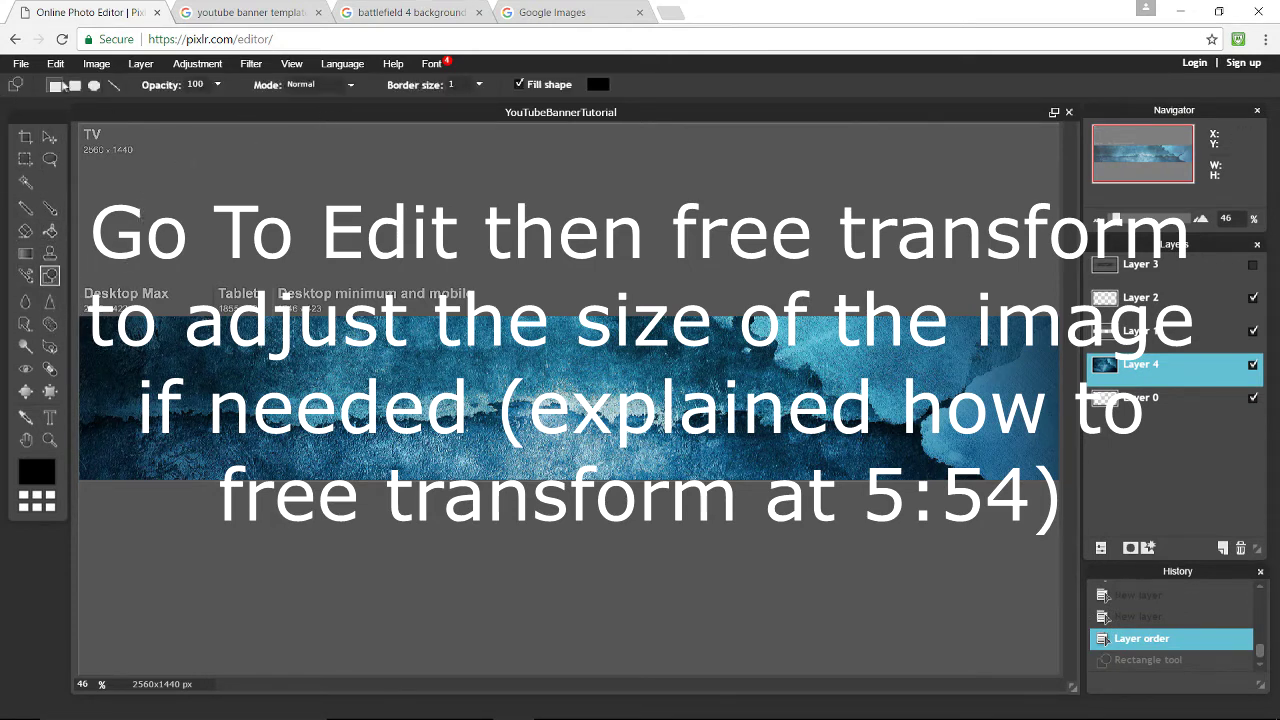
On a new Layer 5, draw a black-filled rectangle covering the entire banner
click(1222, 548)
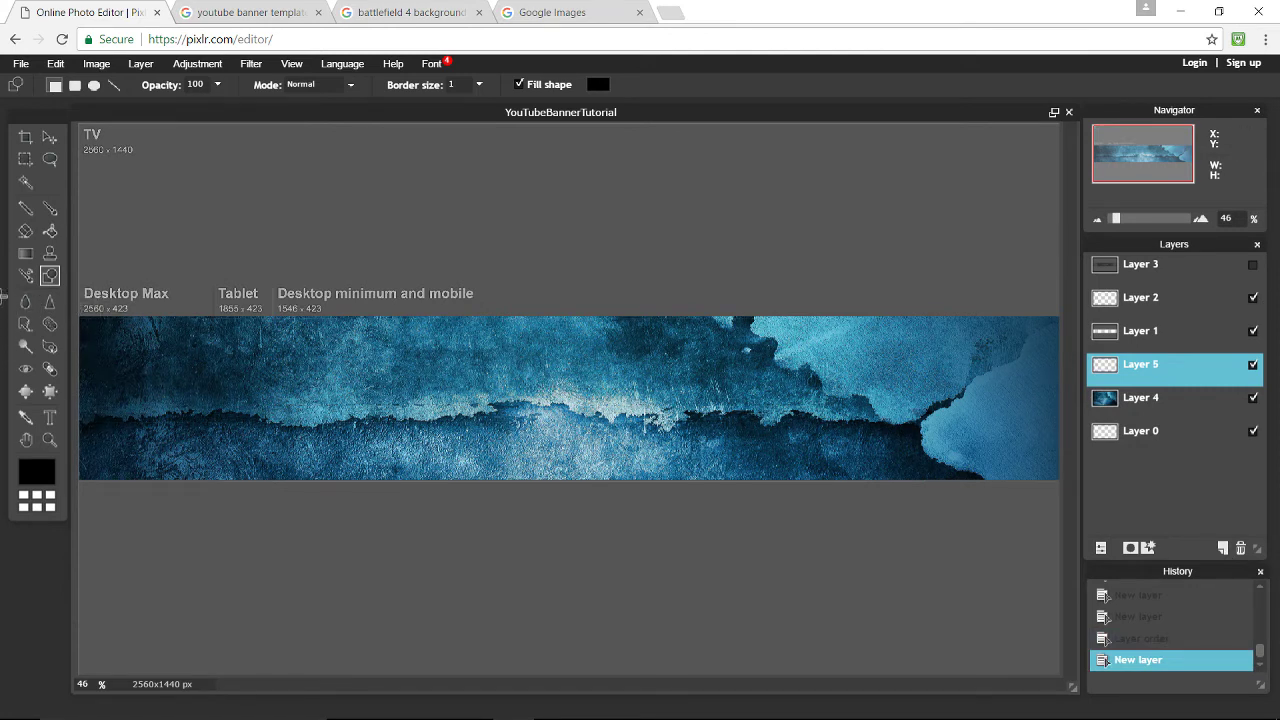
drag(70, 305, 216, 196)
right_click(216, 196)
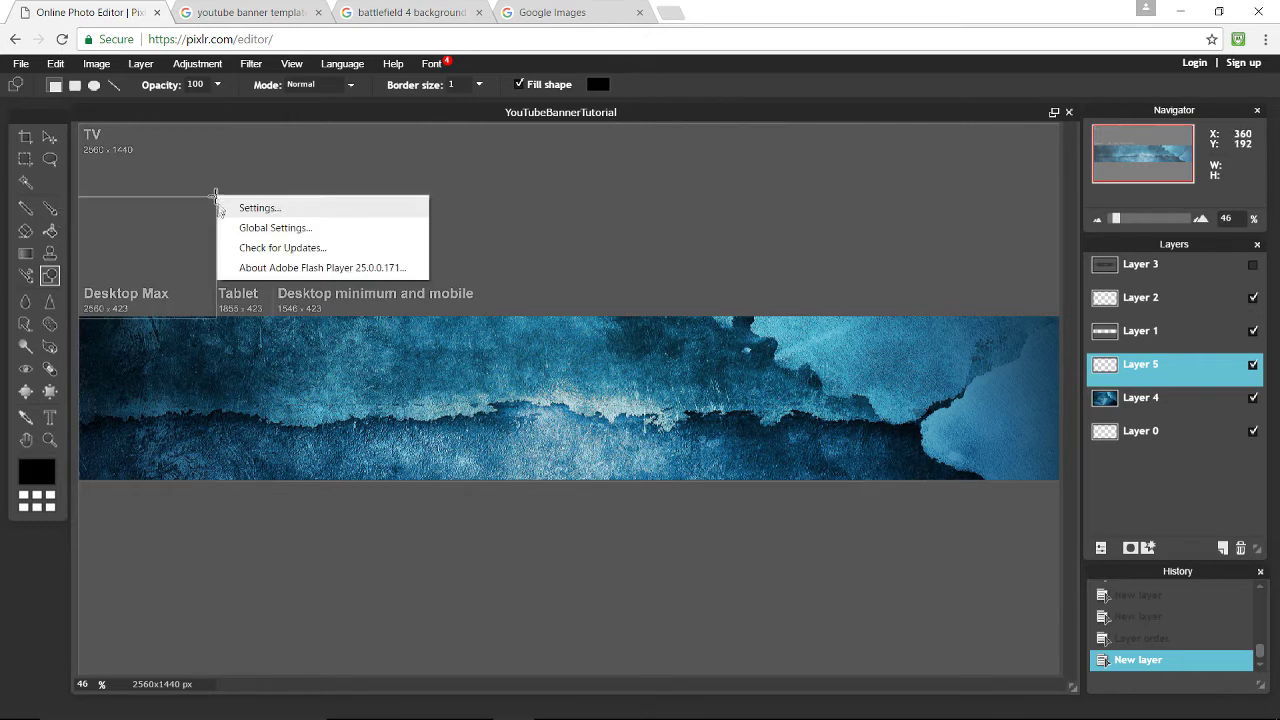
click(258, 348)
drag(78, 316, 1112, 403)
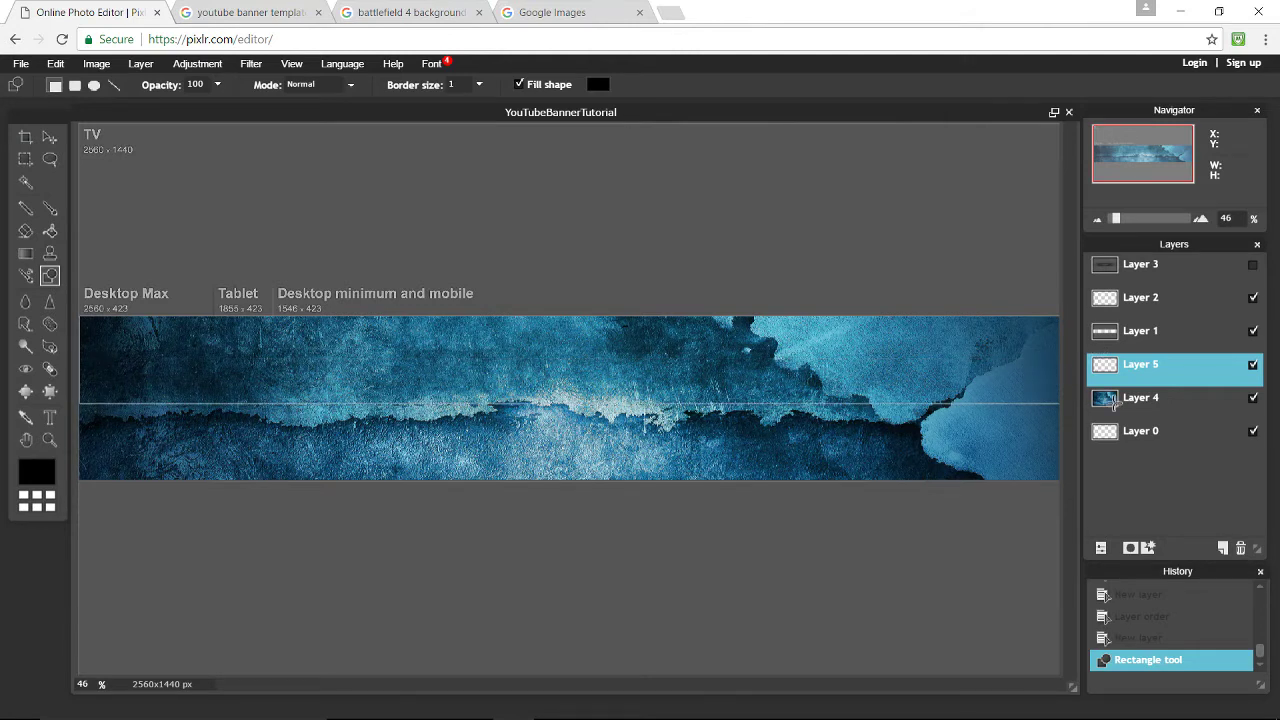
drag(1112, 403, 1155, 484)
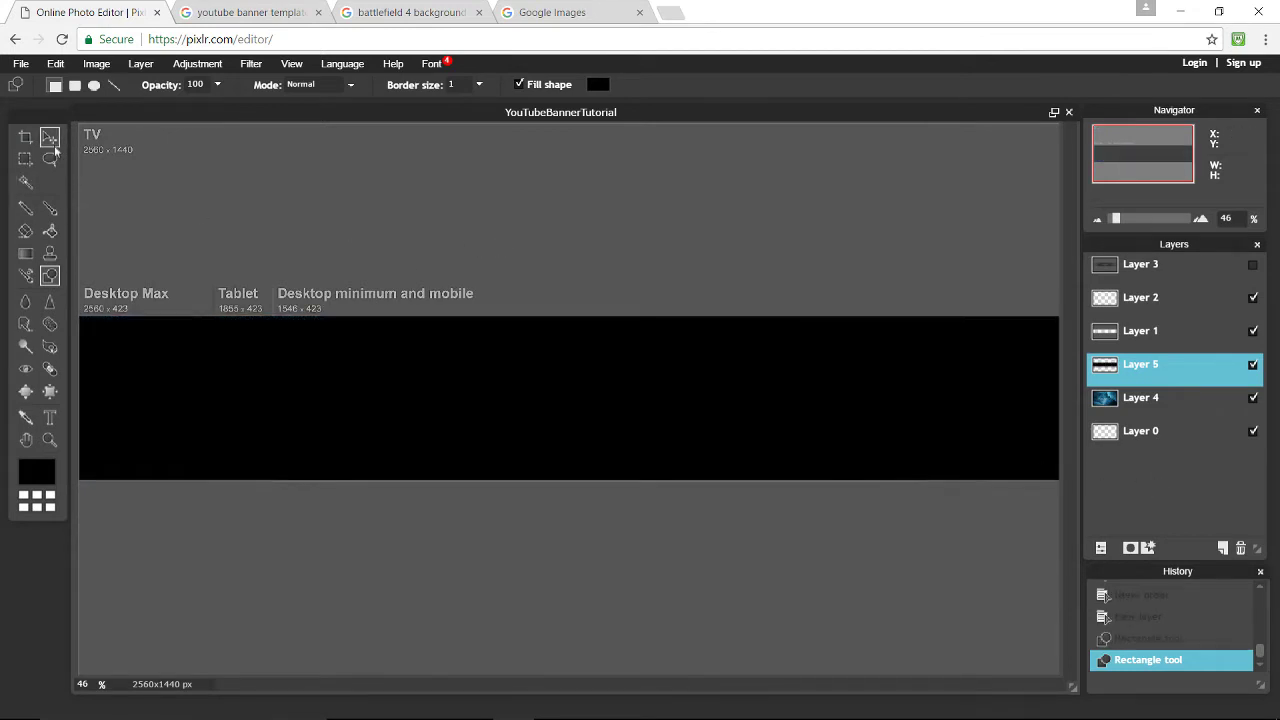
click(49, 137)
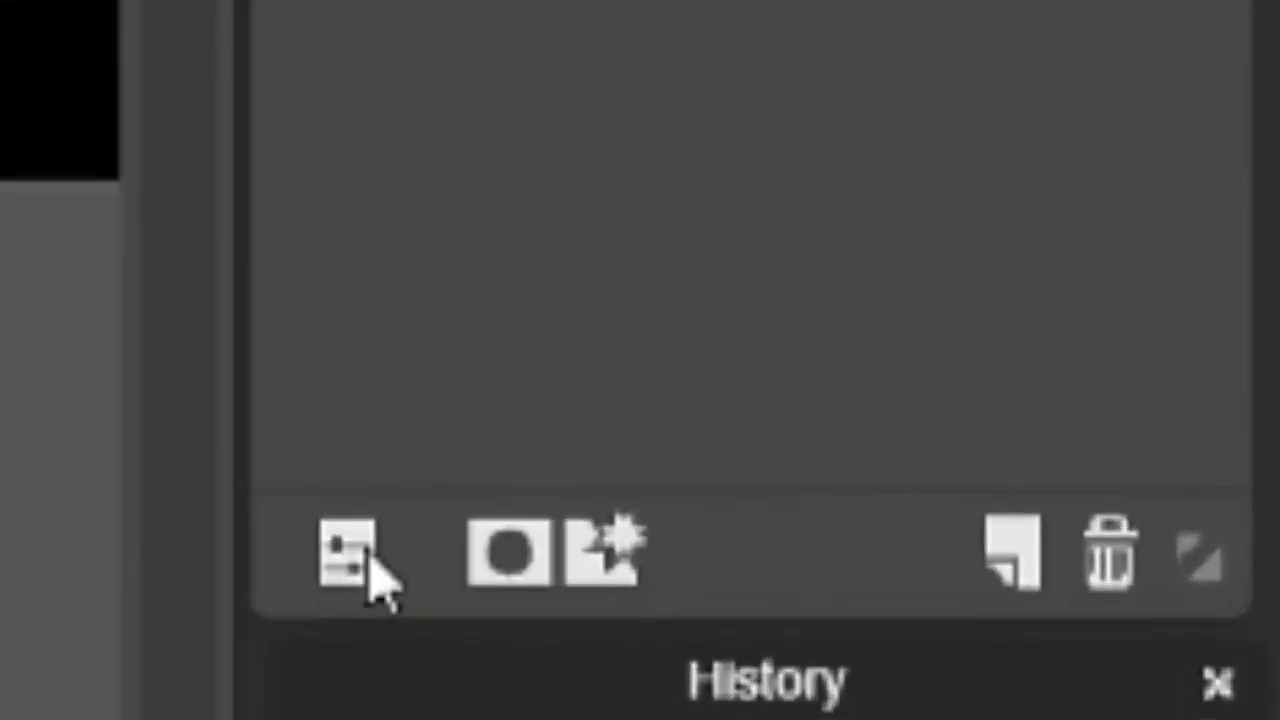
click(1101, 548)
Set the black overlay layer's opacity to 54, then undo the stray last rectangle step
drag(951, 250, 728, 312)
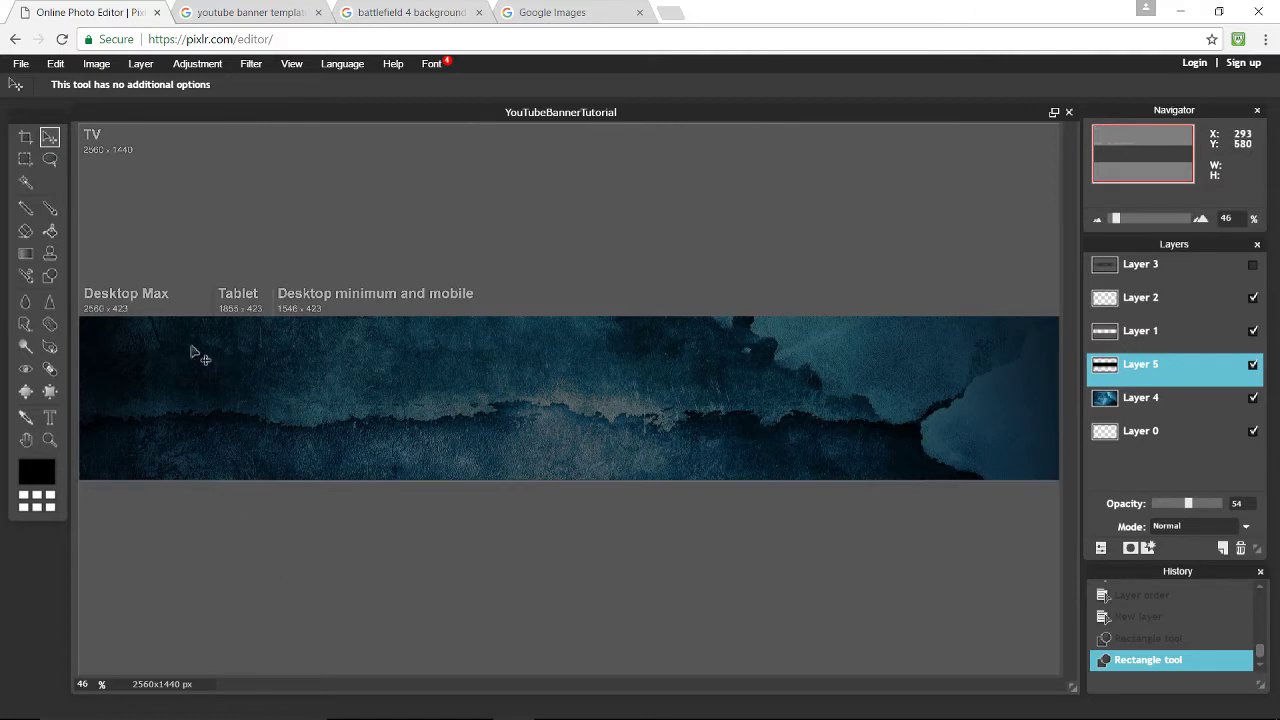
key(ctrl+z)
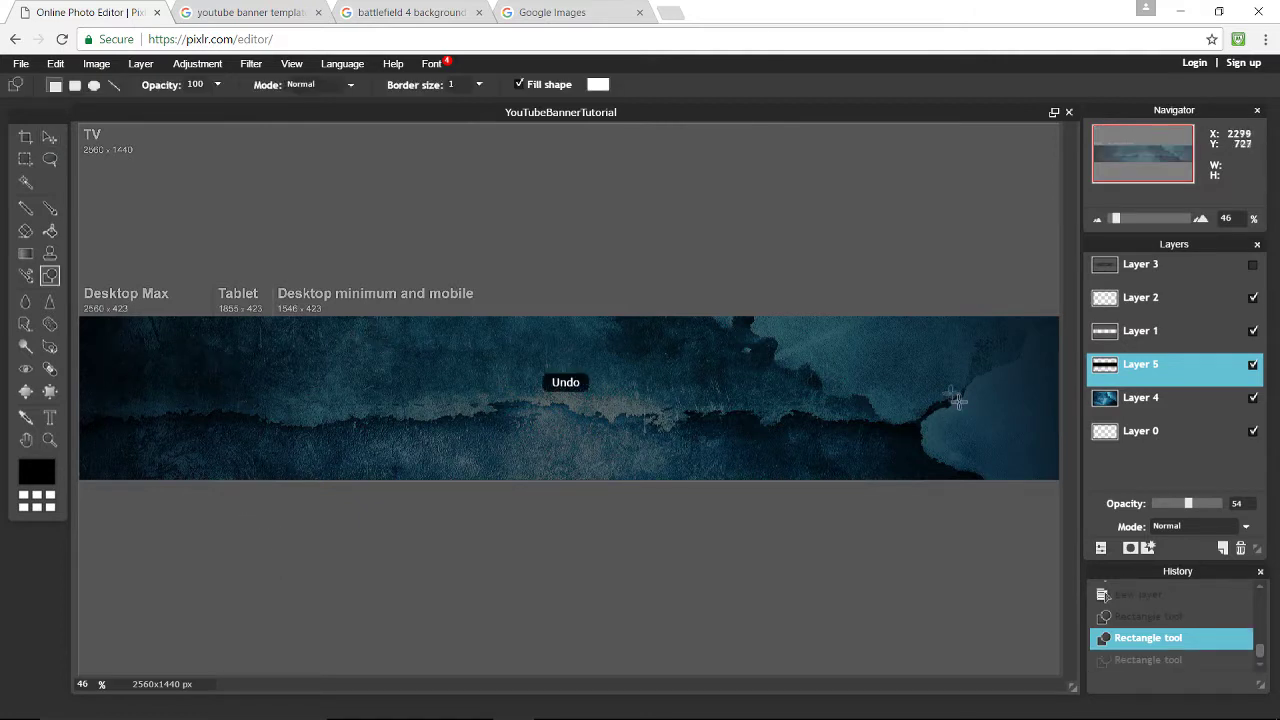
On new Layer 6, draw a white centre rectangle, rotate it about 45°, and set opacity to 26
click(1222, 549)
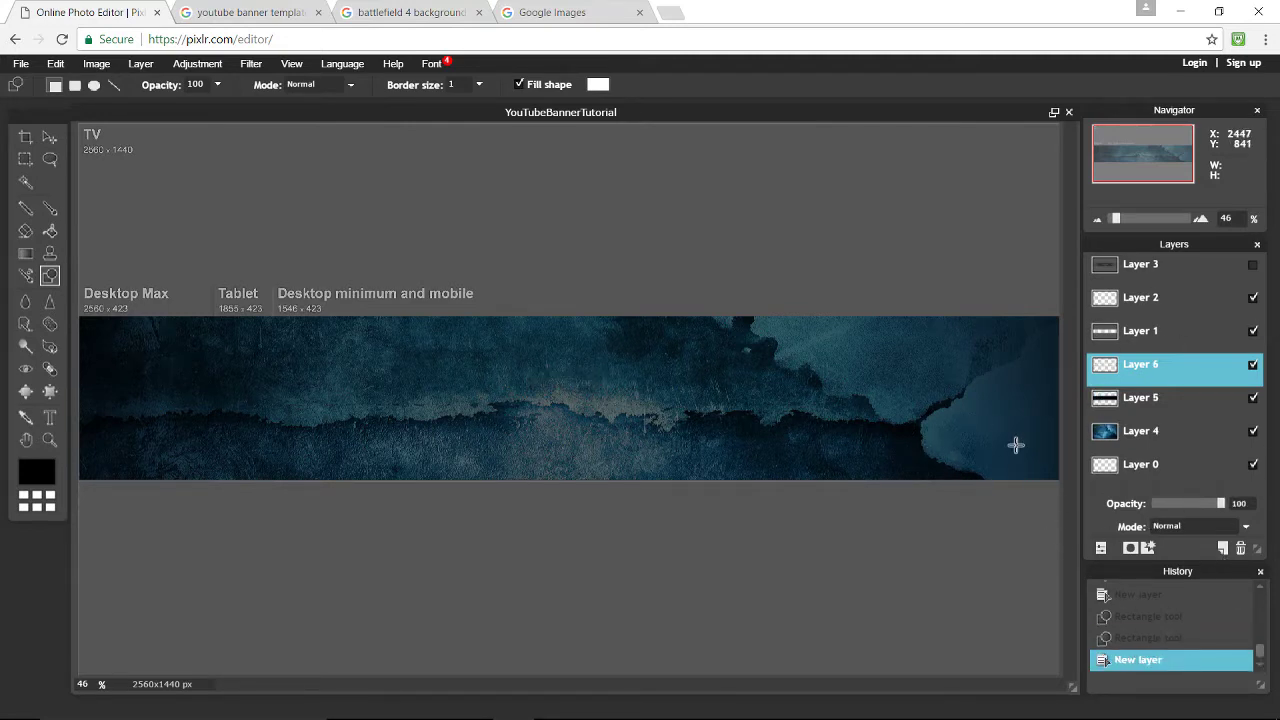
drag(369, 226, 852, 600)
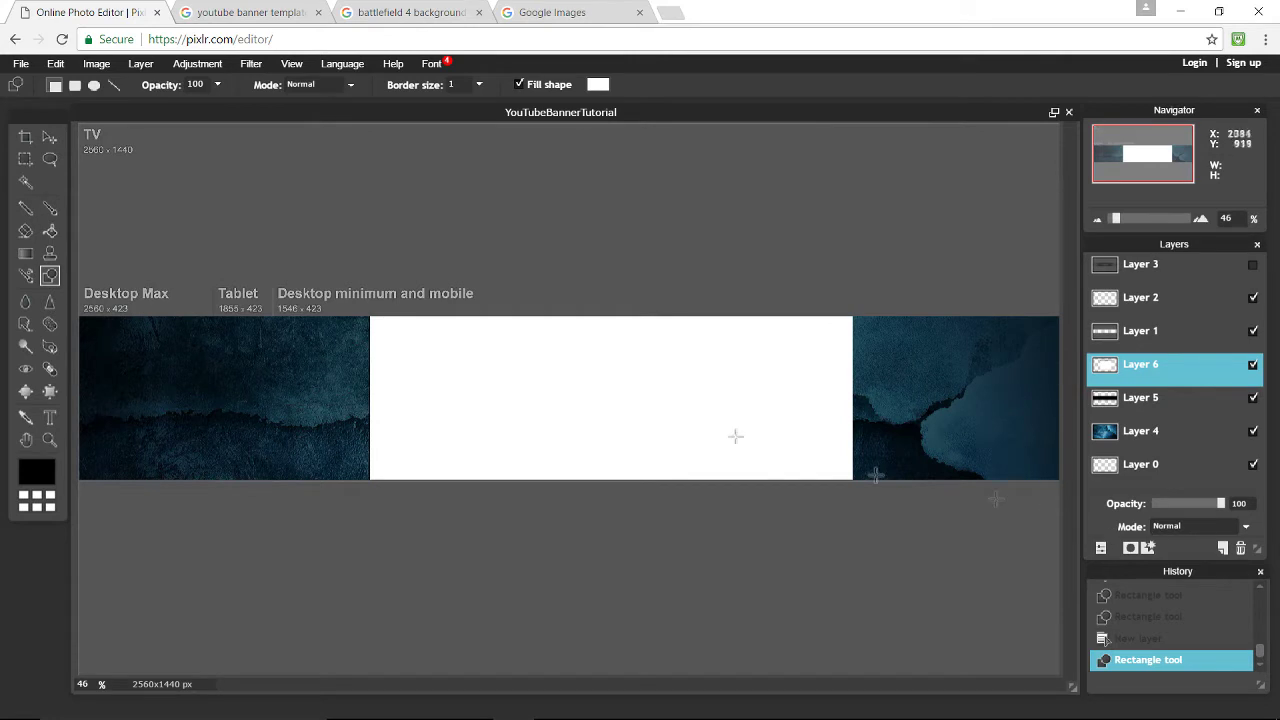
click(55, 63)
click(133, 195)
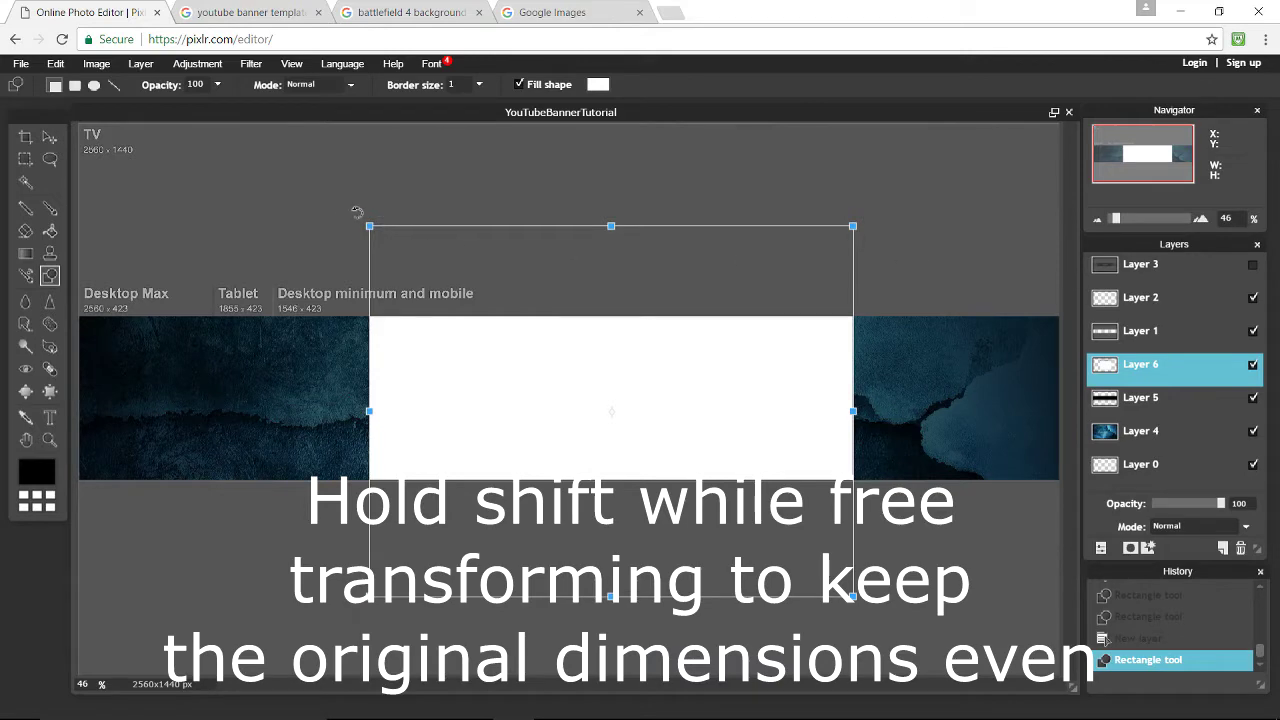
drag(363, 218, 477, 99)
click(847, 249)
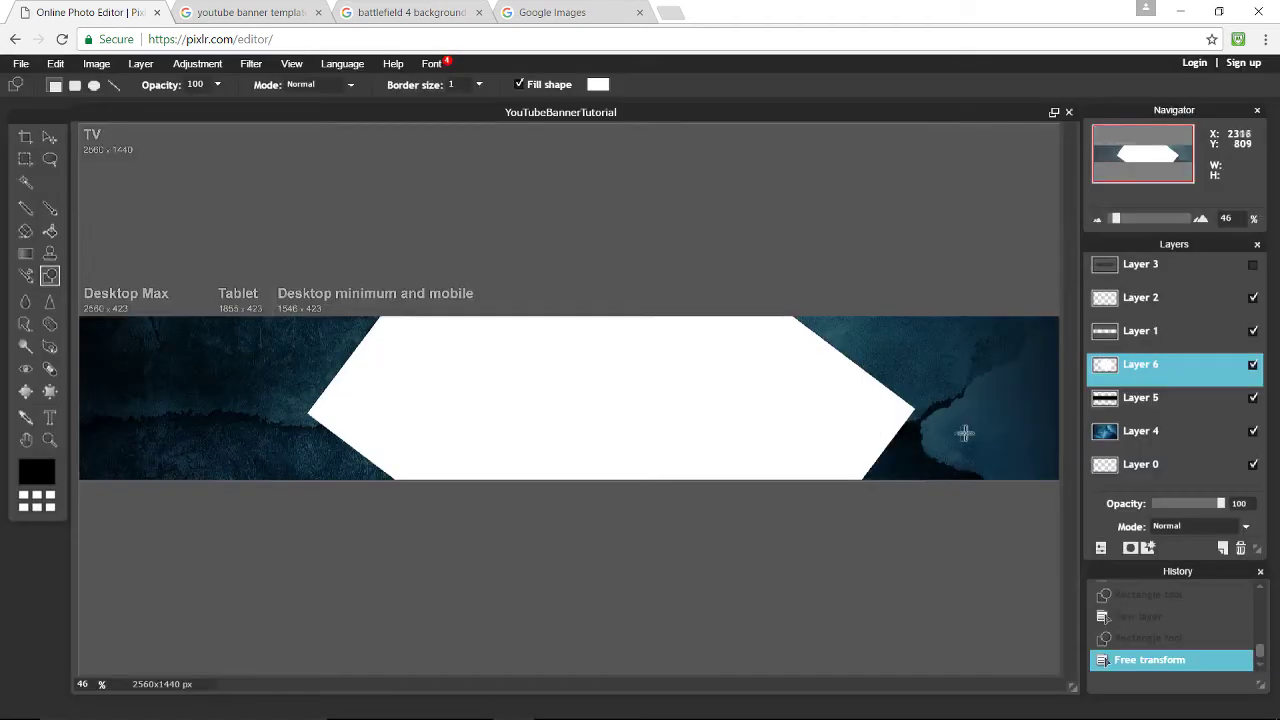
click(584, 424)
drag(1219, 503, 1168, 505)
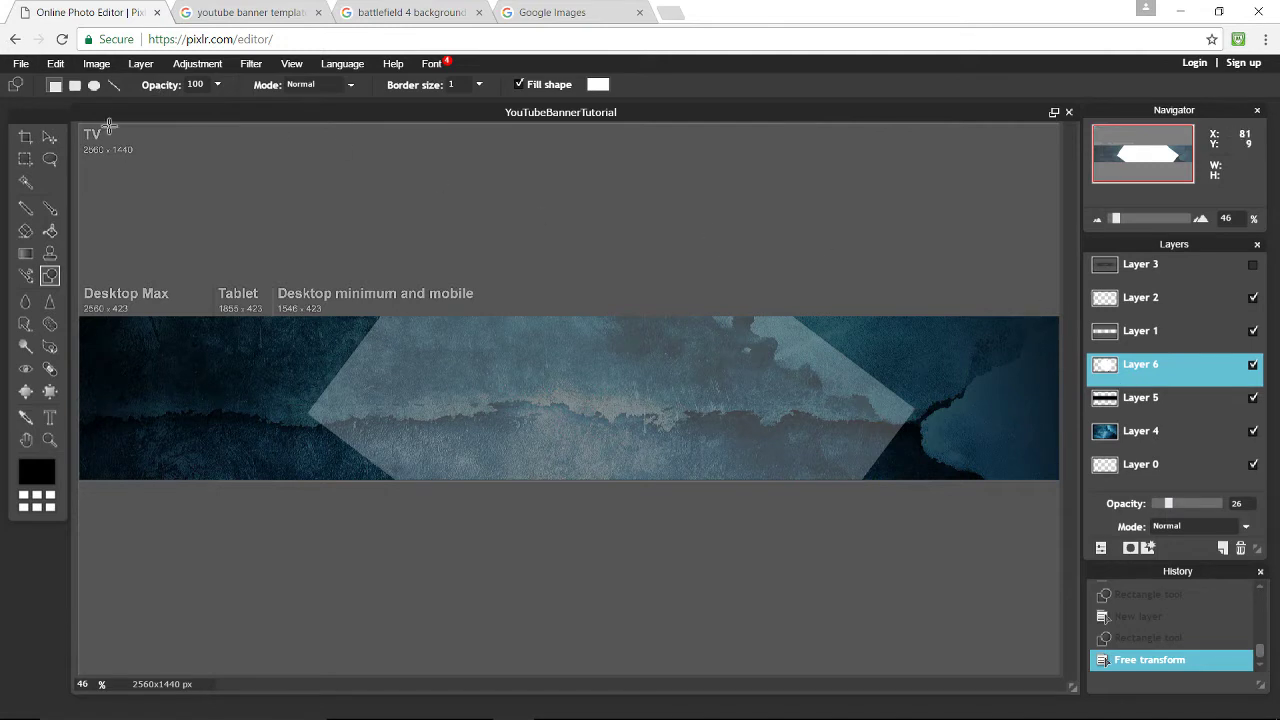
click(55, 63)
Free-transform the faded shape, shifting, enlarging and slanting it into a diagonal band across the centre
click(121, 185)
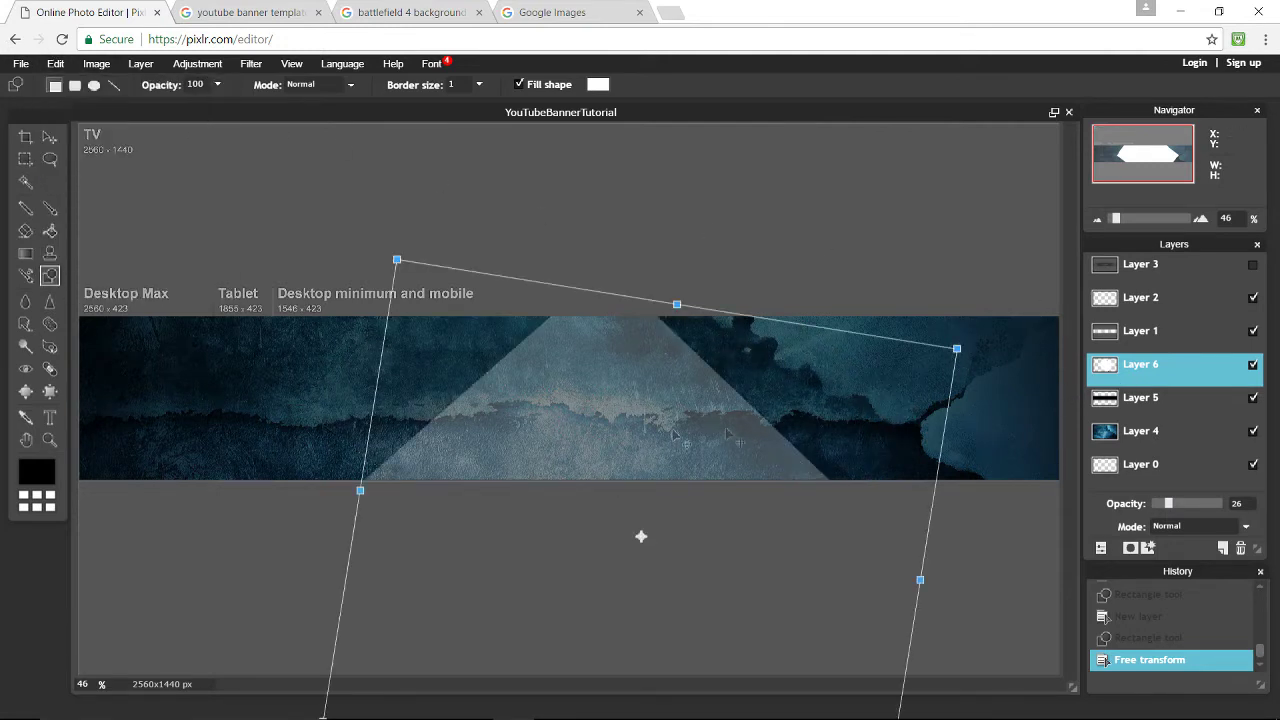
drag(634, 451, 660, 437)
drag(402, 255, 707, 434)
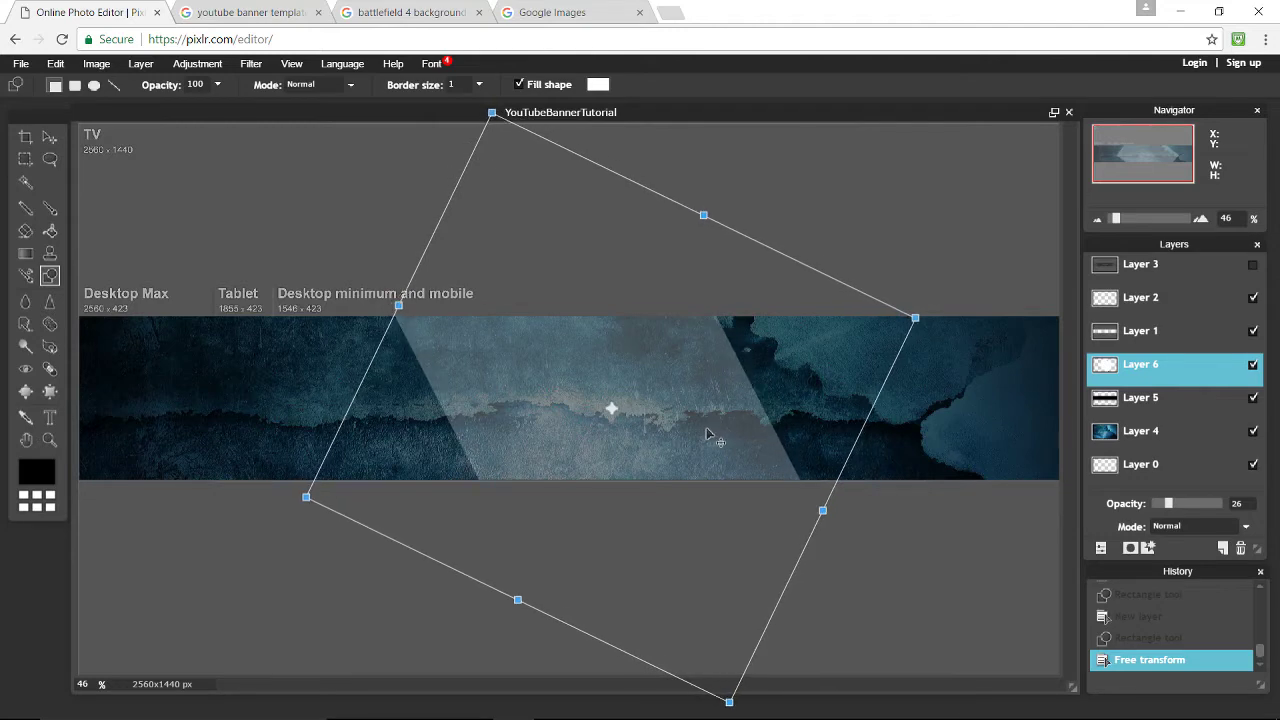
click(933, 537)
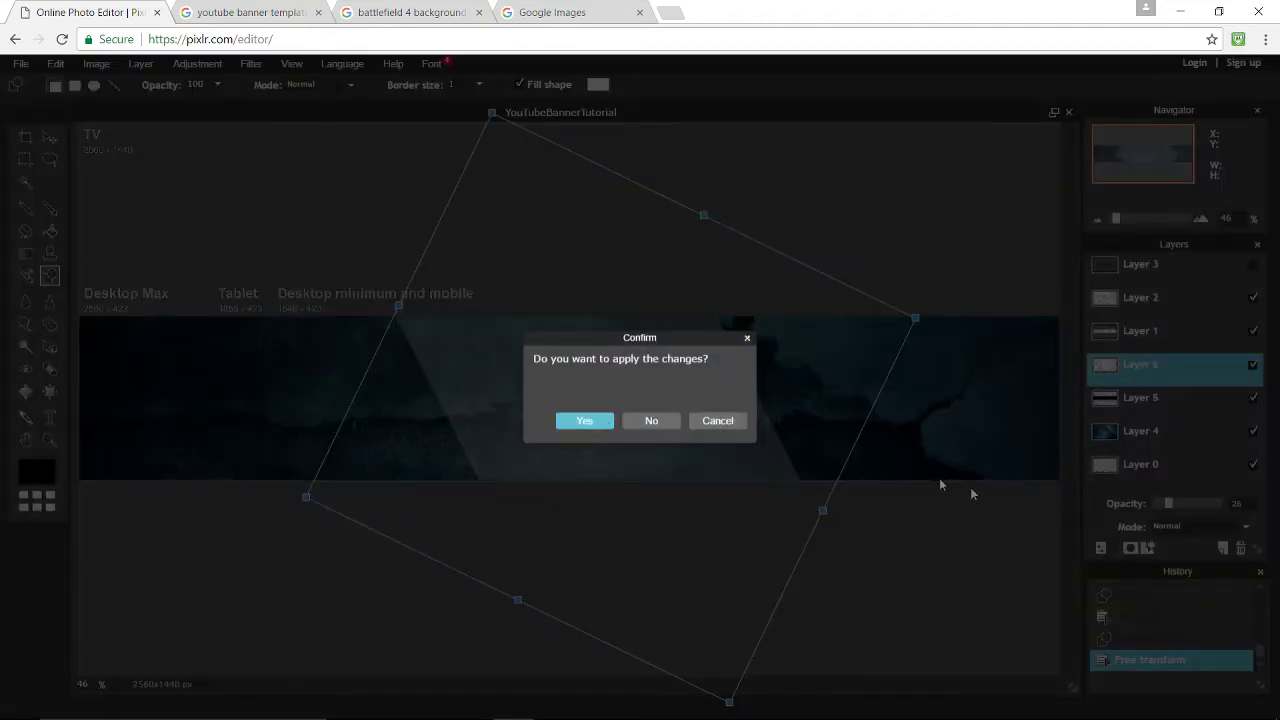
click(586, 422)
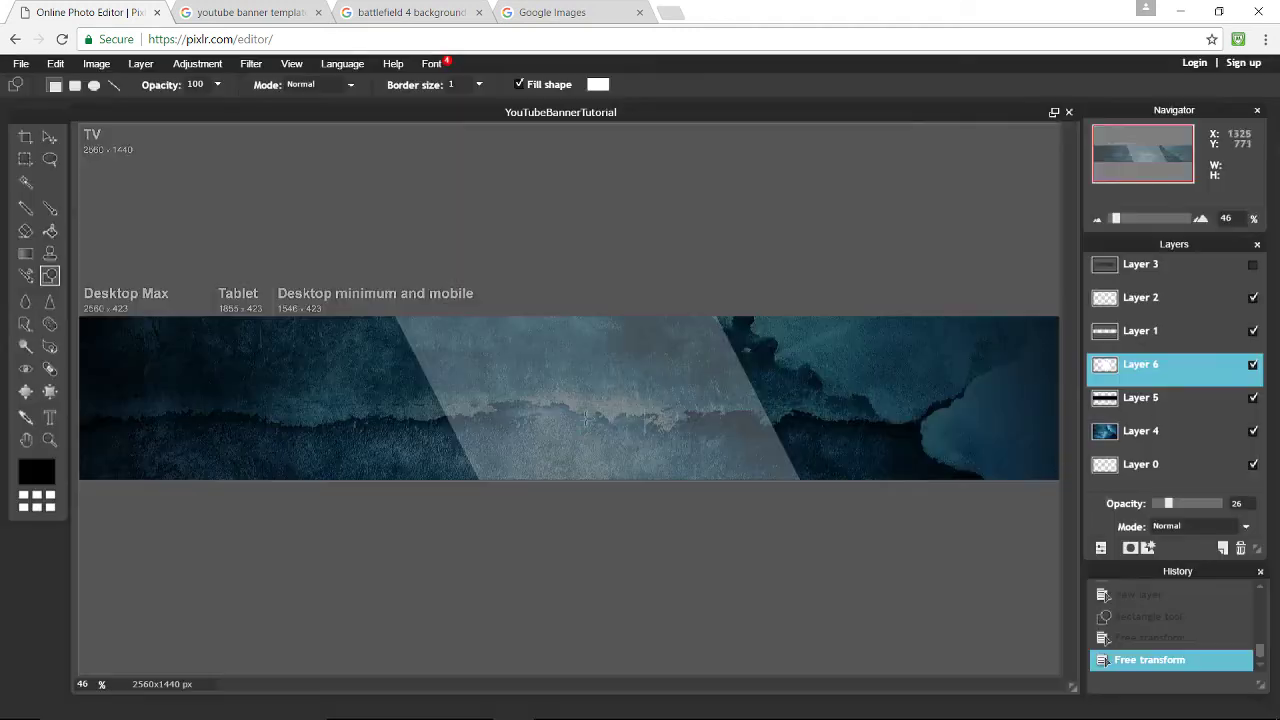
Show the Layer 3 TEXT AND LOGO SAFE AREA template at reduced opacity
click(49, 137)
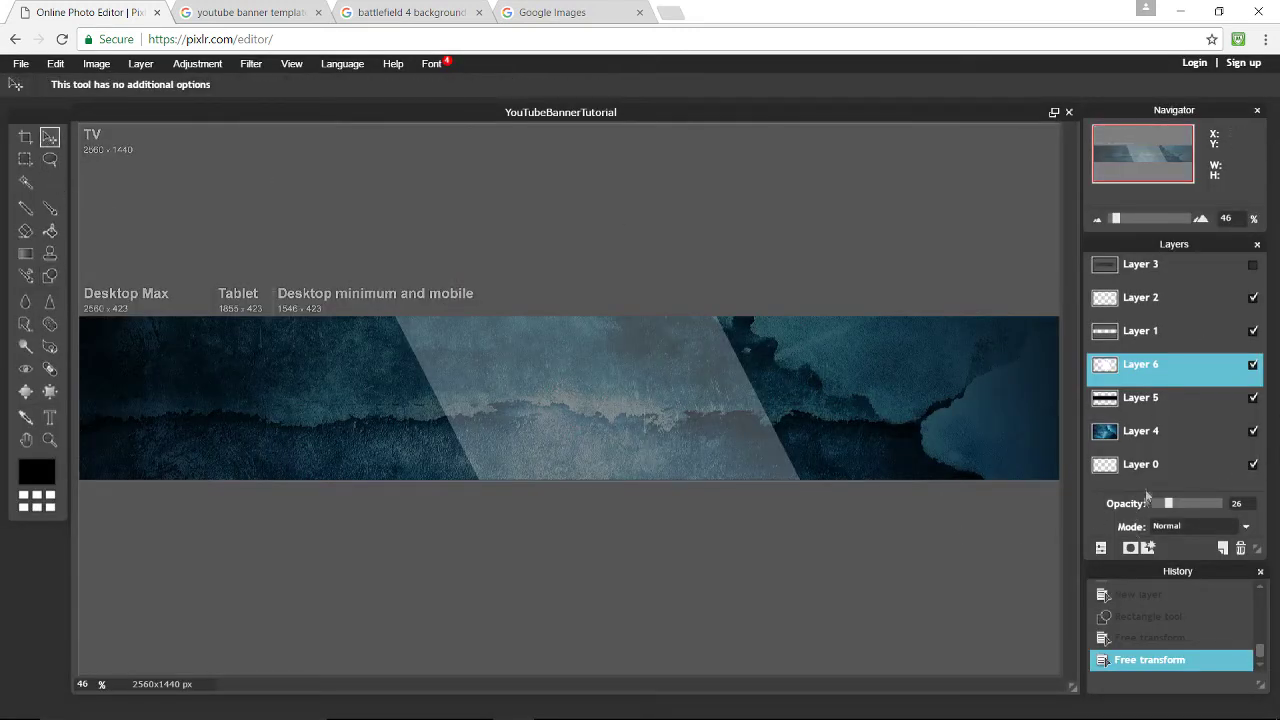
click(1253, 268)
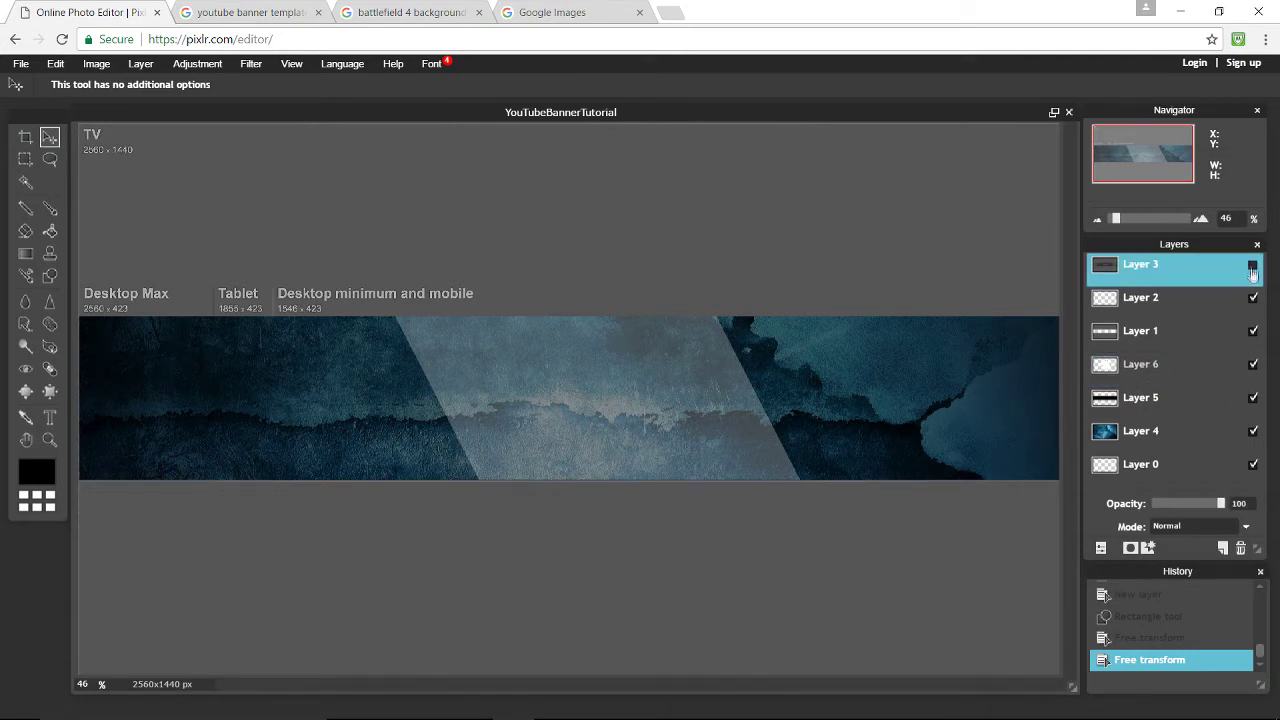
click(1253, 268)
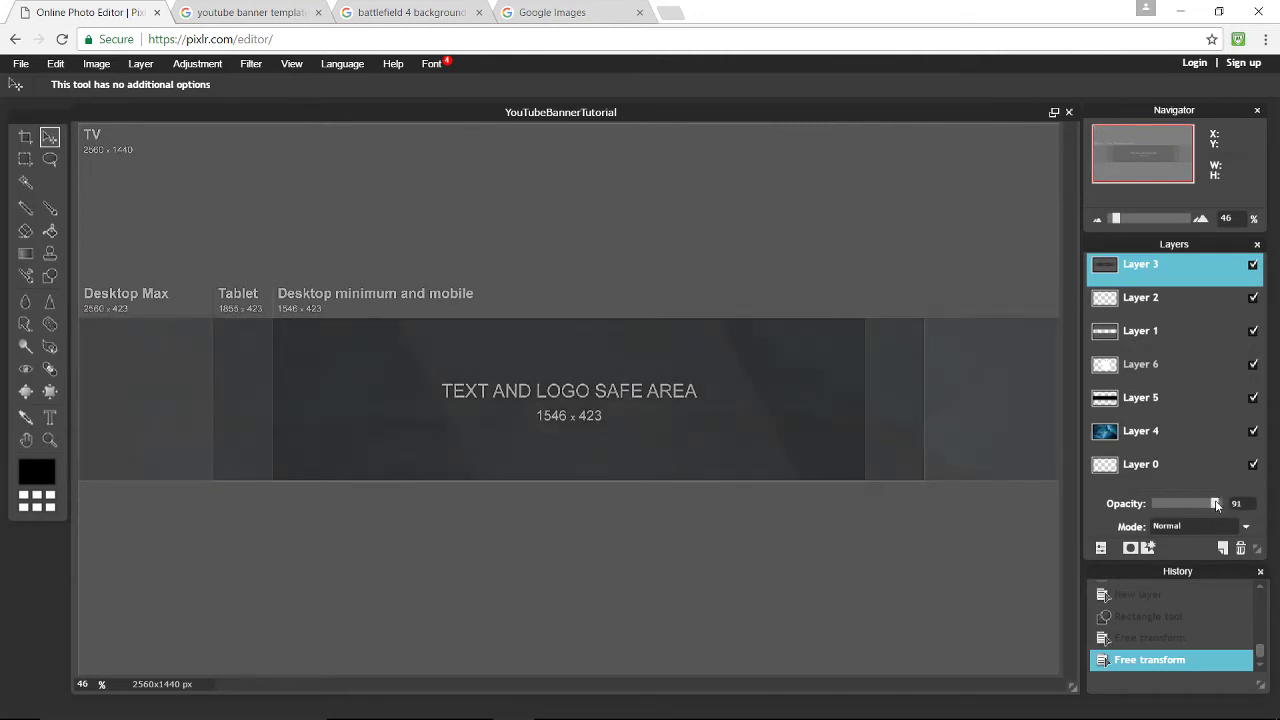
drag(1217, 505, 1206, 509)
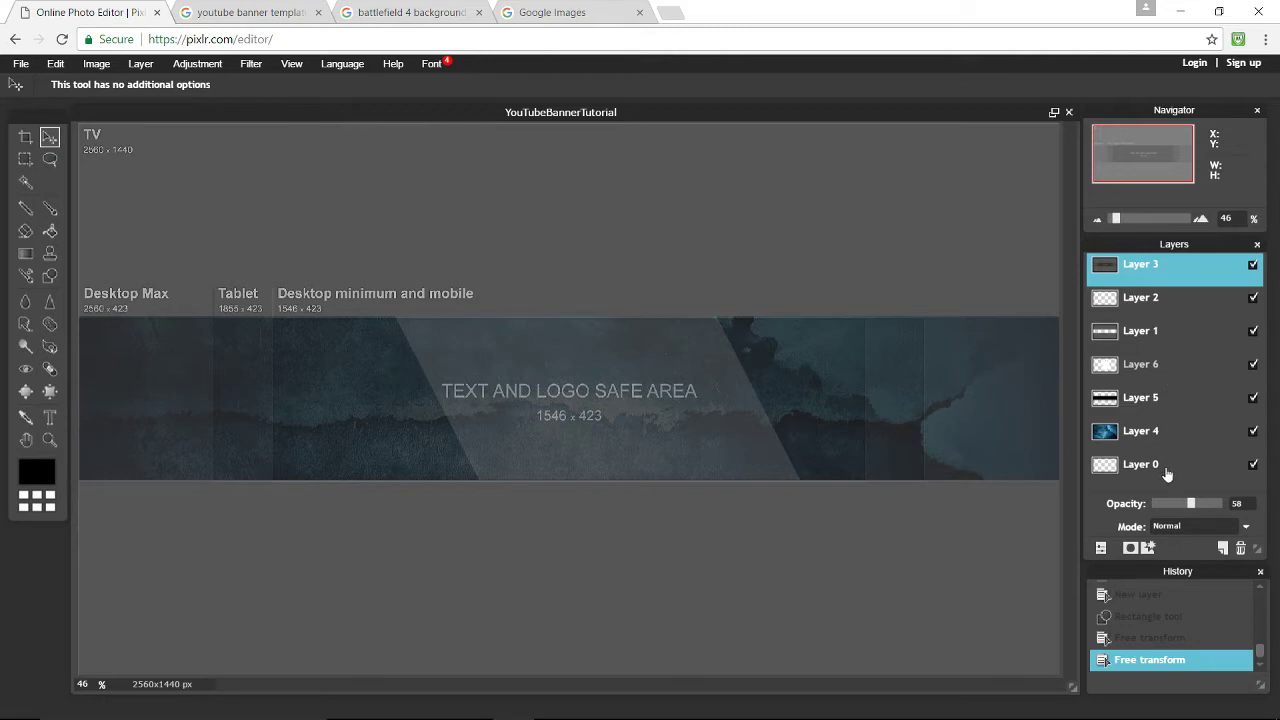
Select Layer 6 and shift the diagonal strip slightly left
click(1157, 364)
drag(666, 413, 629, 410)
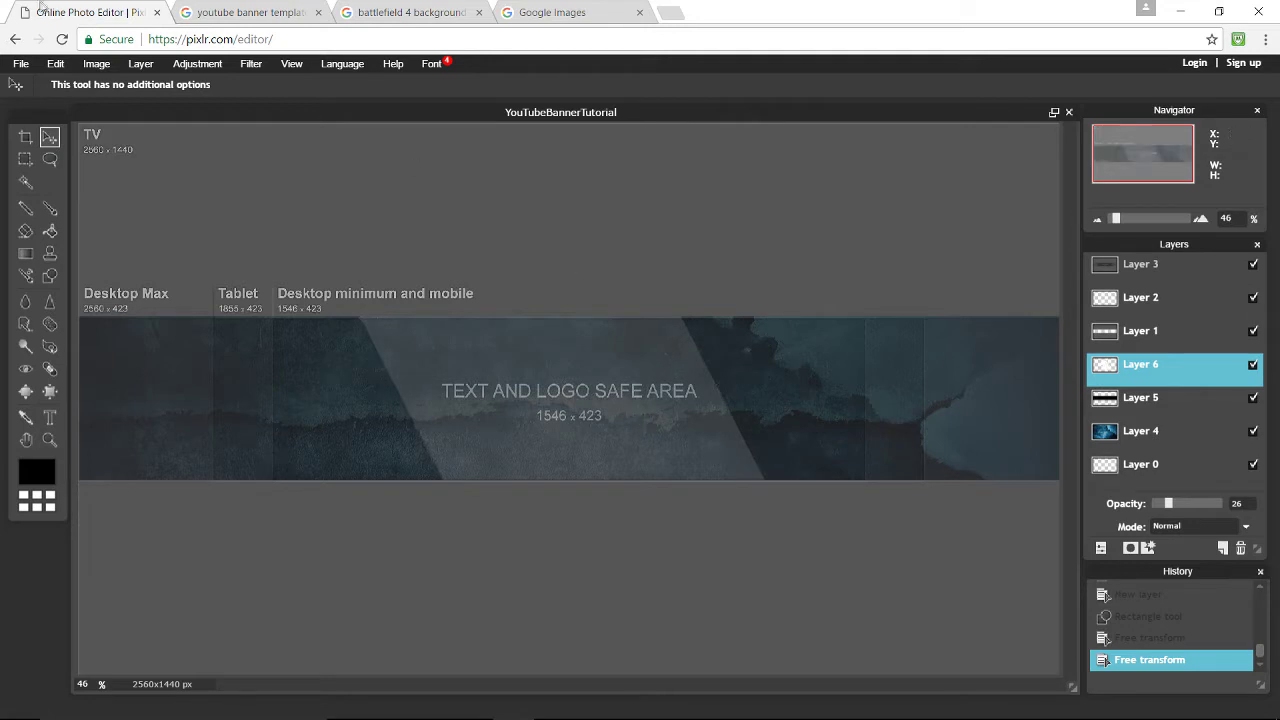
click(55, 65)
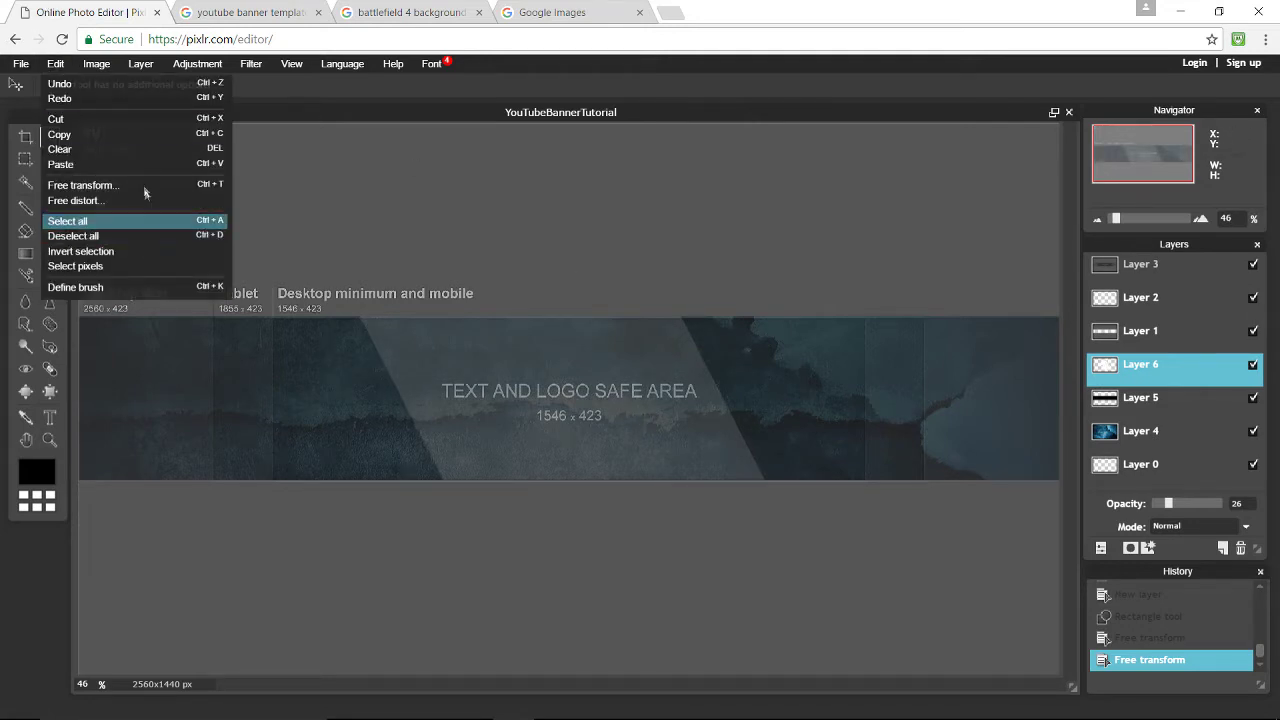
Apply the strip's free transform, hide the Layer 3 template, and add new empty Layer 7
click(83, 185)
key(Return)
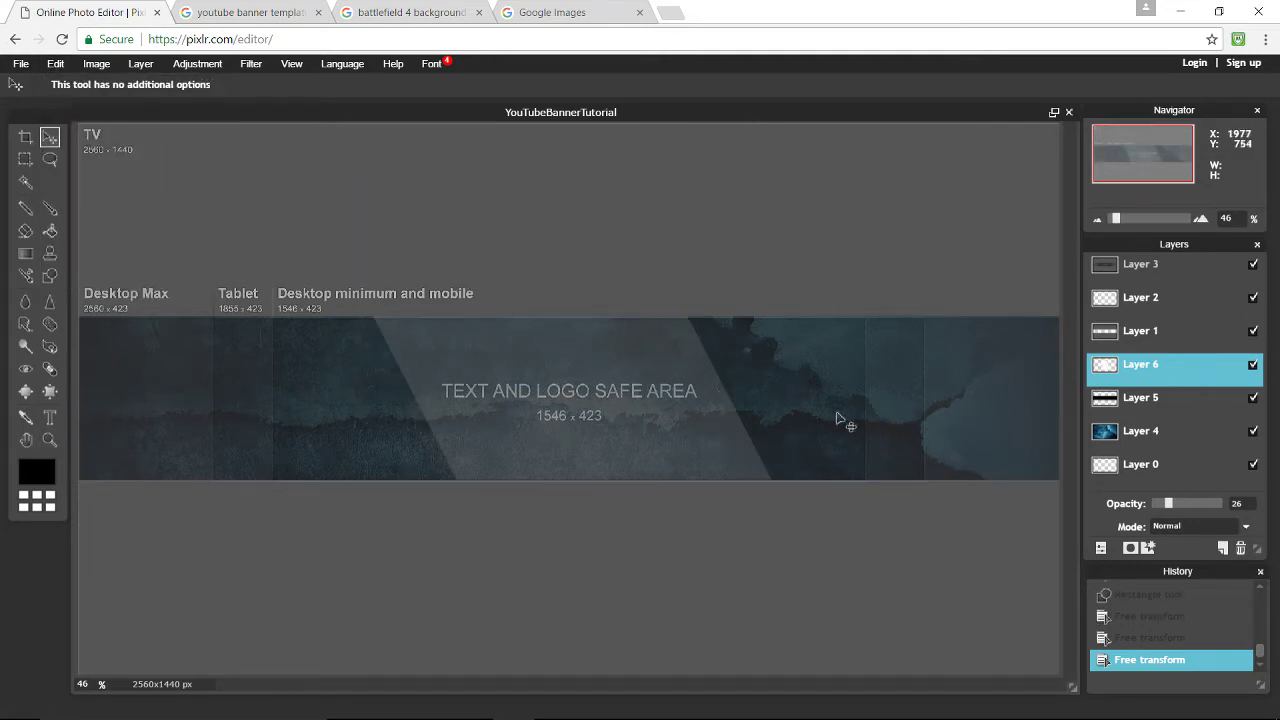
click(1255, 265)
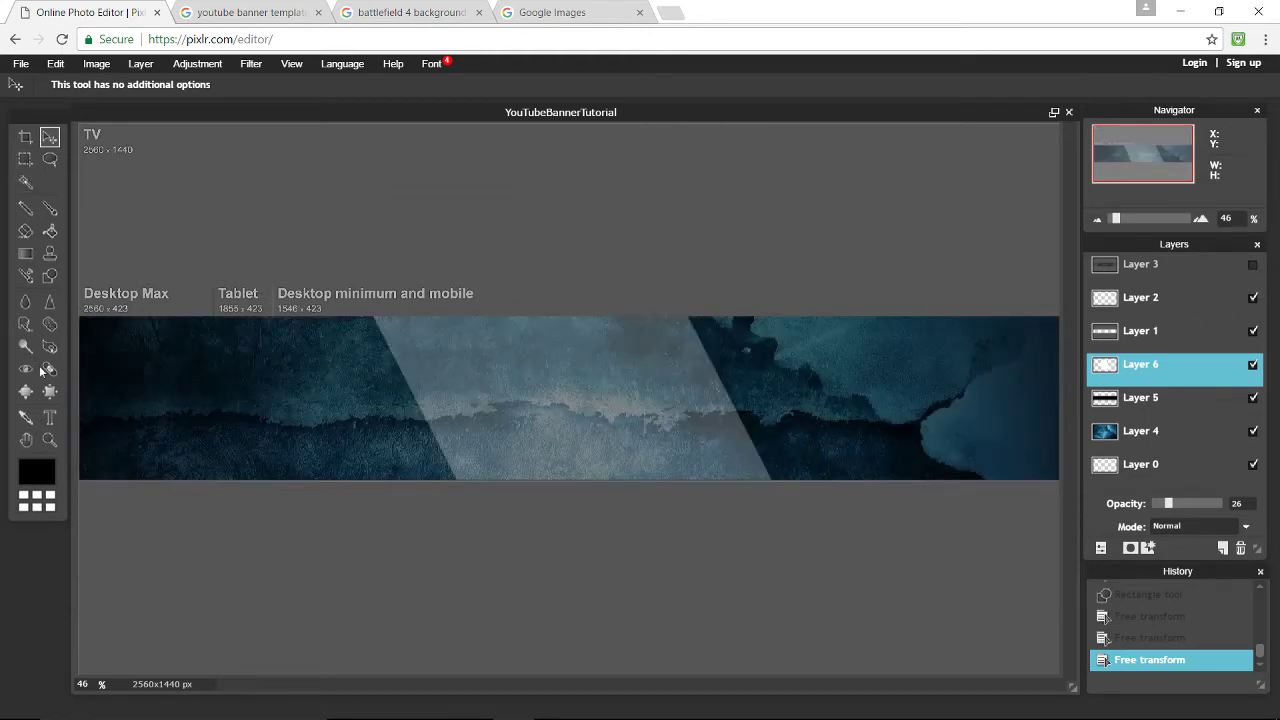
click(1223, 550)
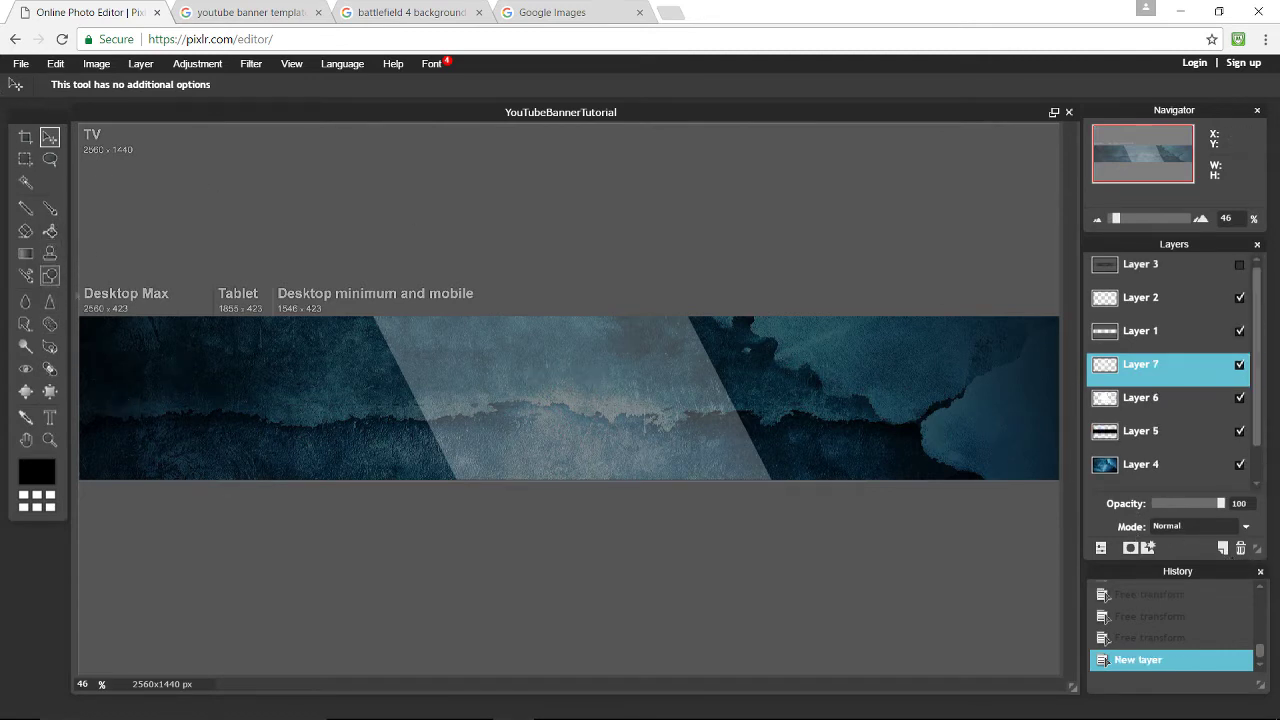
Draw a white rectangle on the banner's left on Layer 7 and fade it to 26% opacity
click(49, 275)
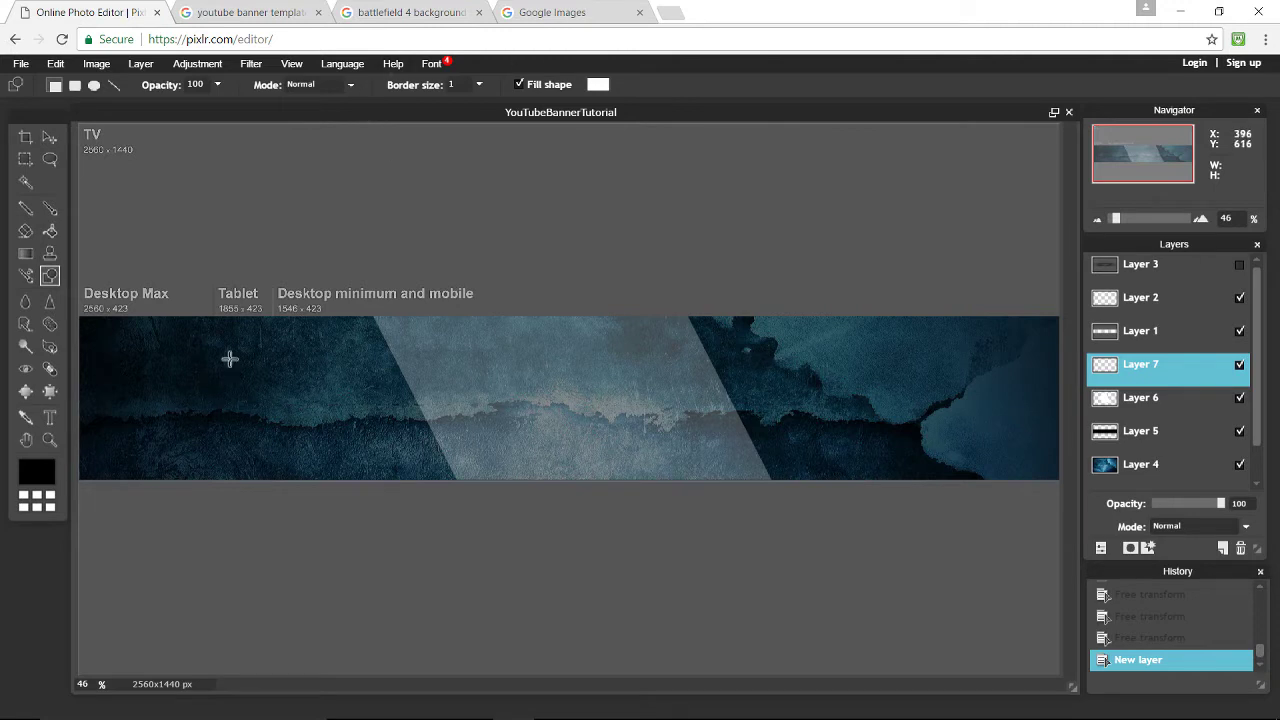
drag(282, 382, 431, 423)
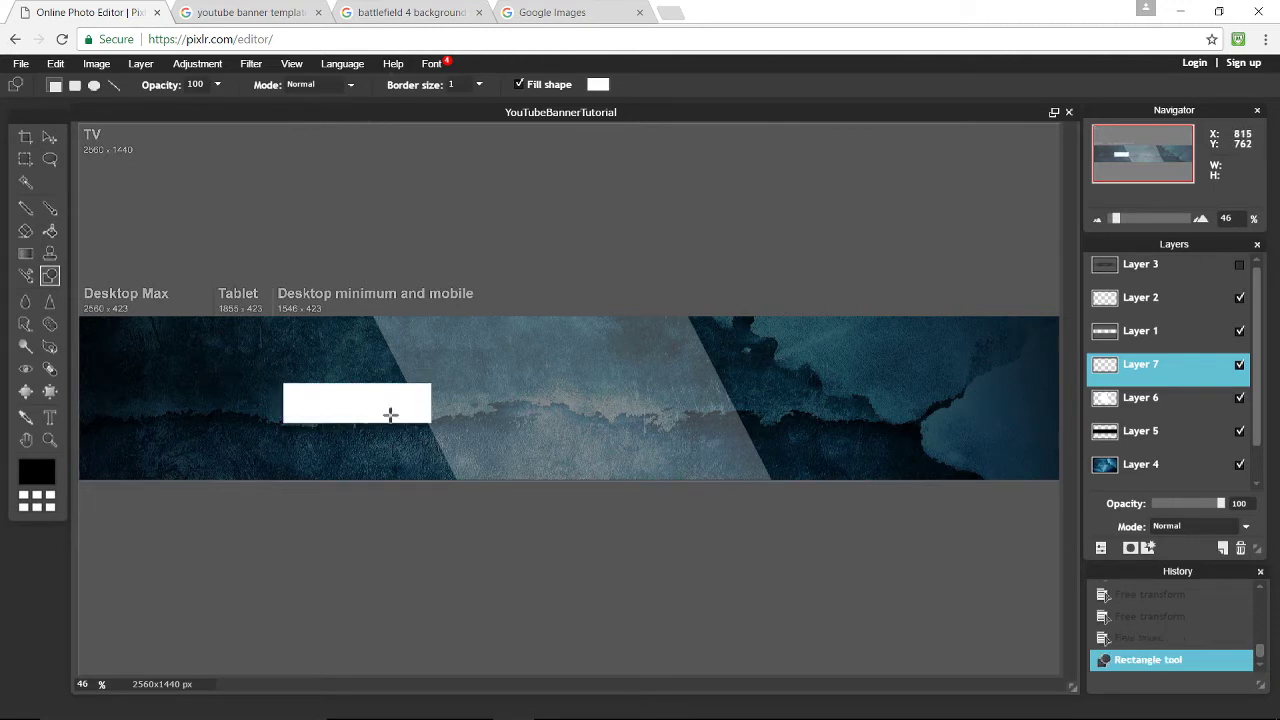
click(49, 137)
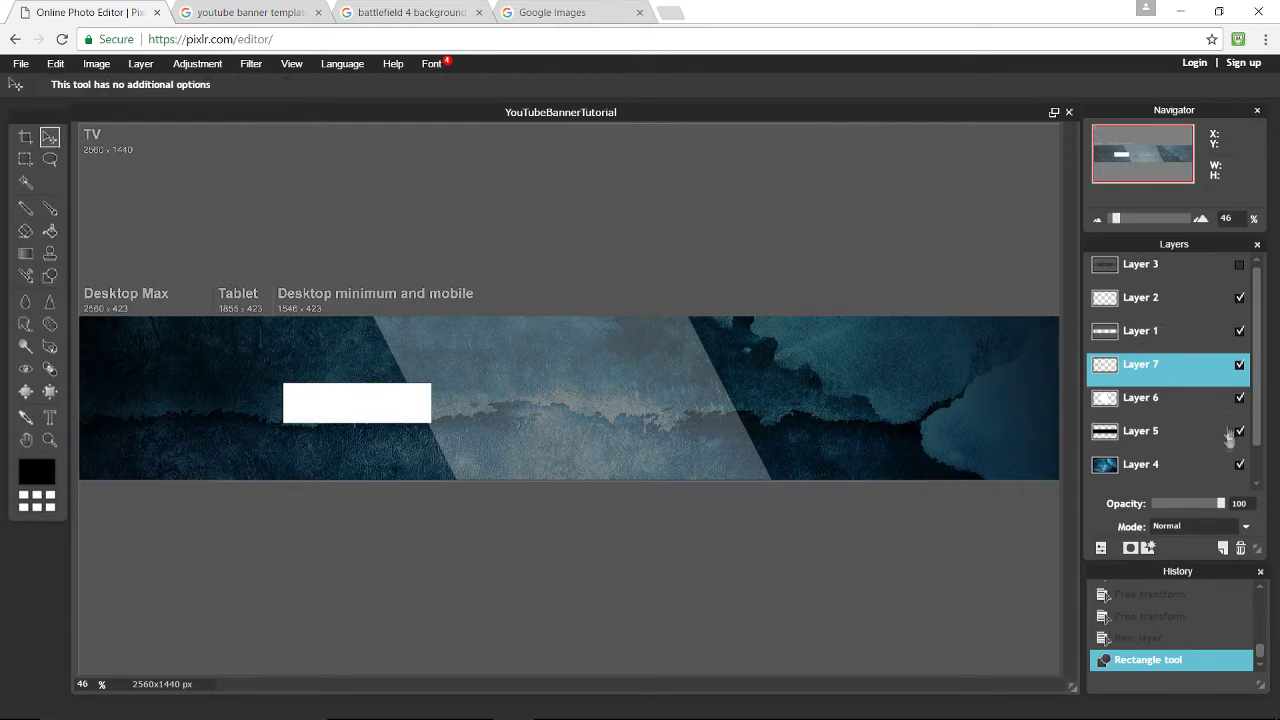
click(1177, 399)
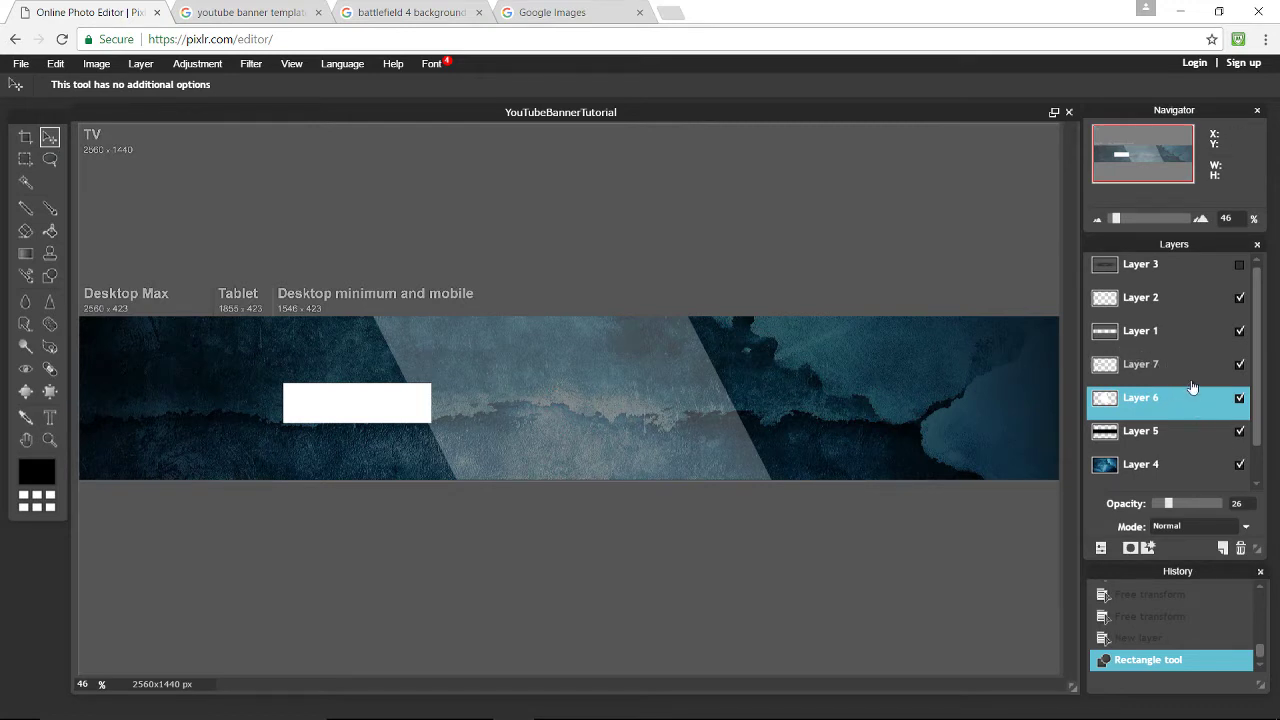
click(1193, 373)
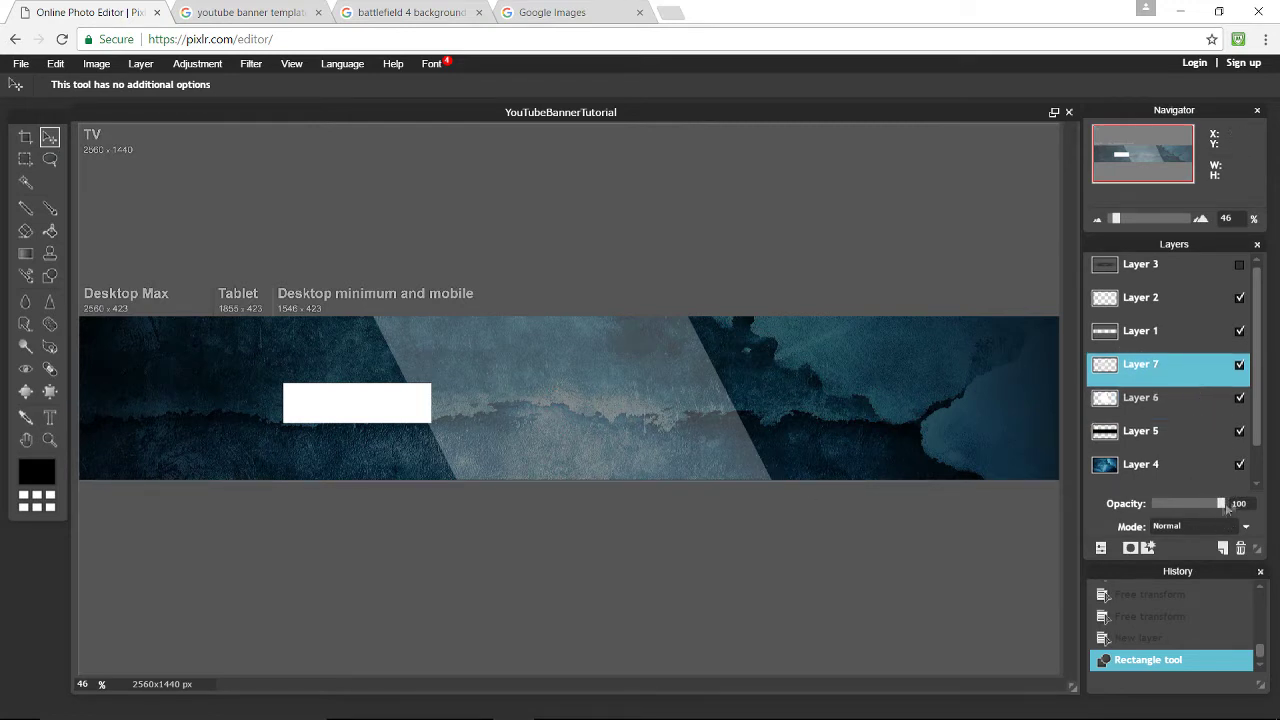
drag(1243, 502, 1168, 503)
Reposition the faded rectangle and enlarge it slightly from its top-left corner with Free transform
drag(806, 611, 810, 613)
mouse_move(355, 415)
mouse_down()
mouse_move(345, 412)
mouse_move(358, 409)
mouse_up()
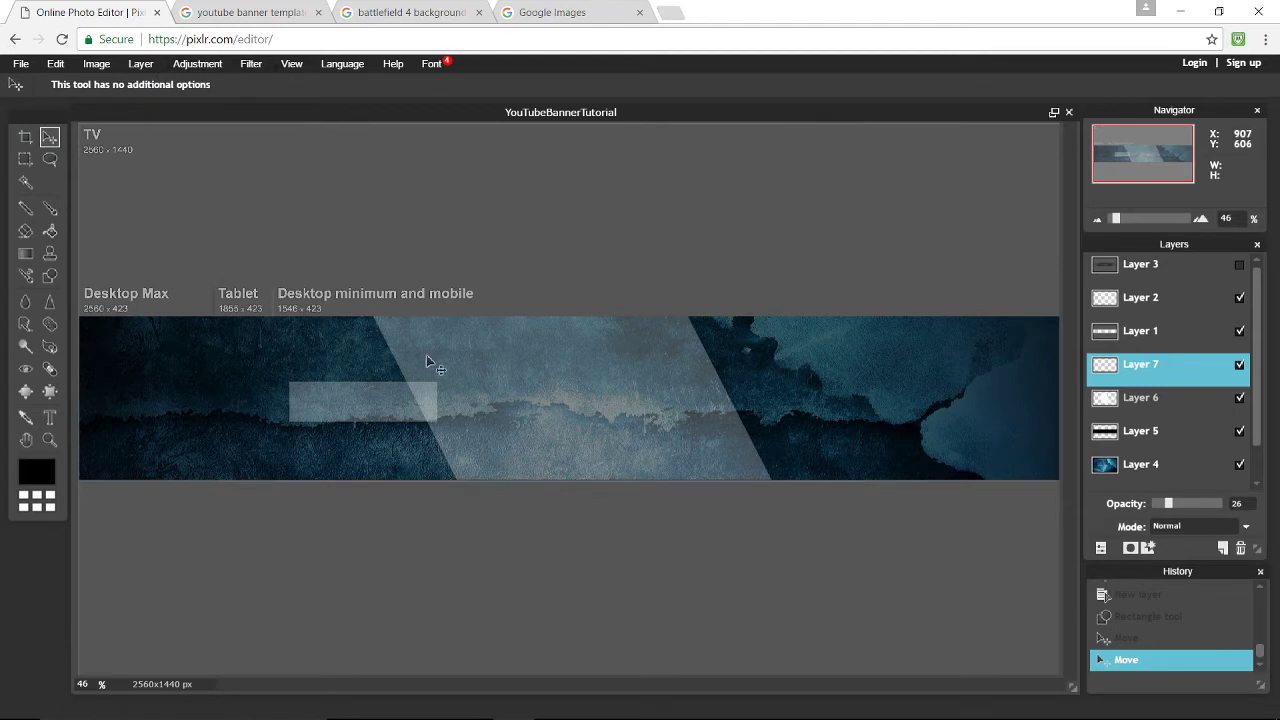
drag(386, 400, 385, 402)
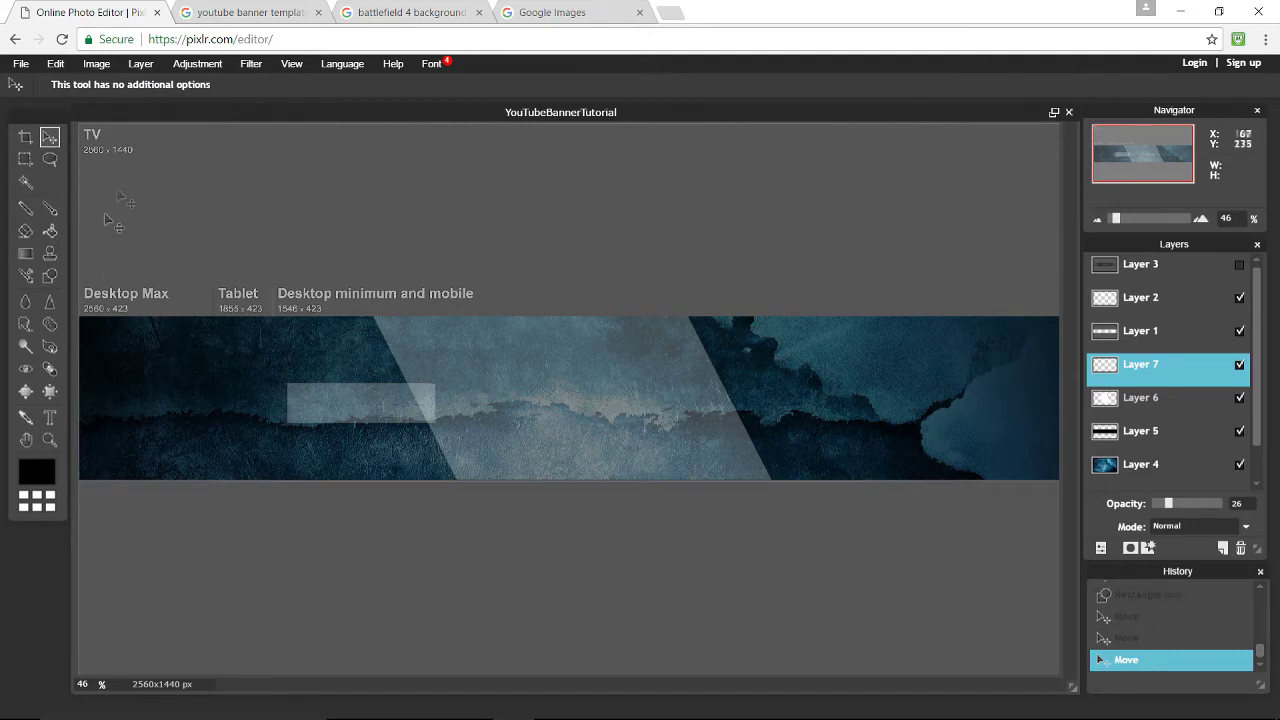
click(55, 63)
click(100, 186)
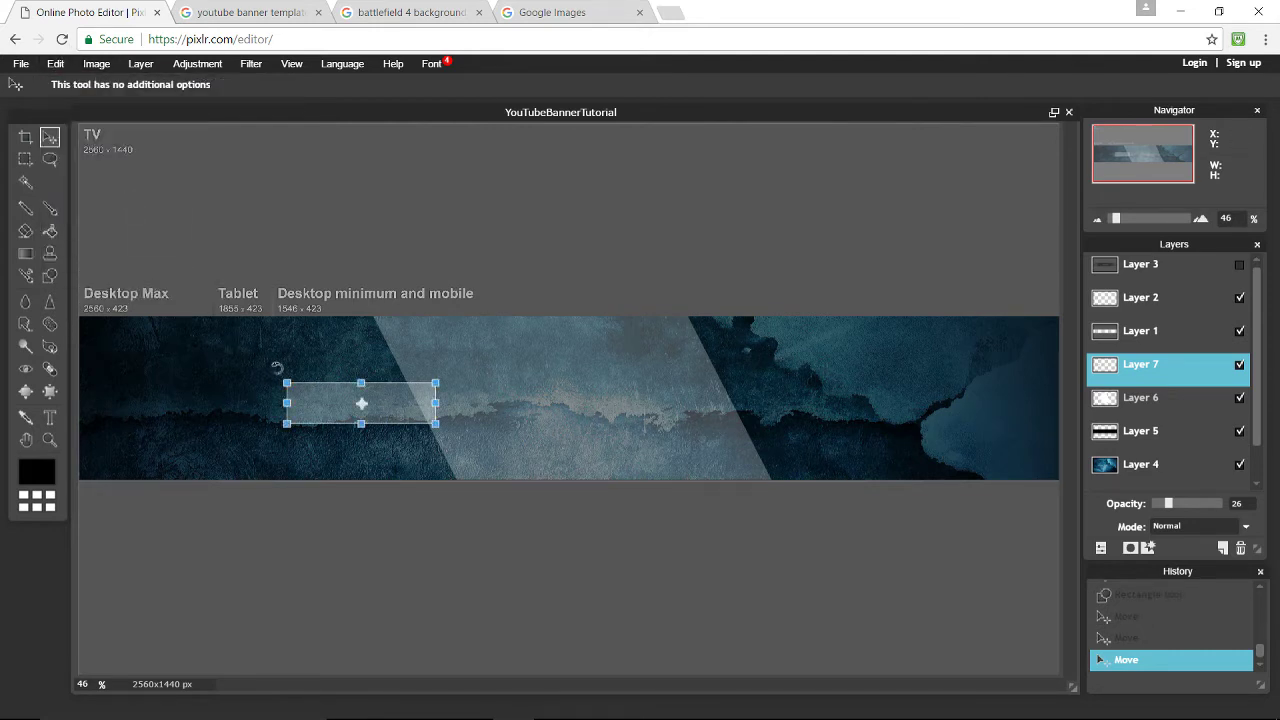
drag(284, 377, 277, 369)
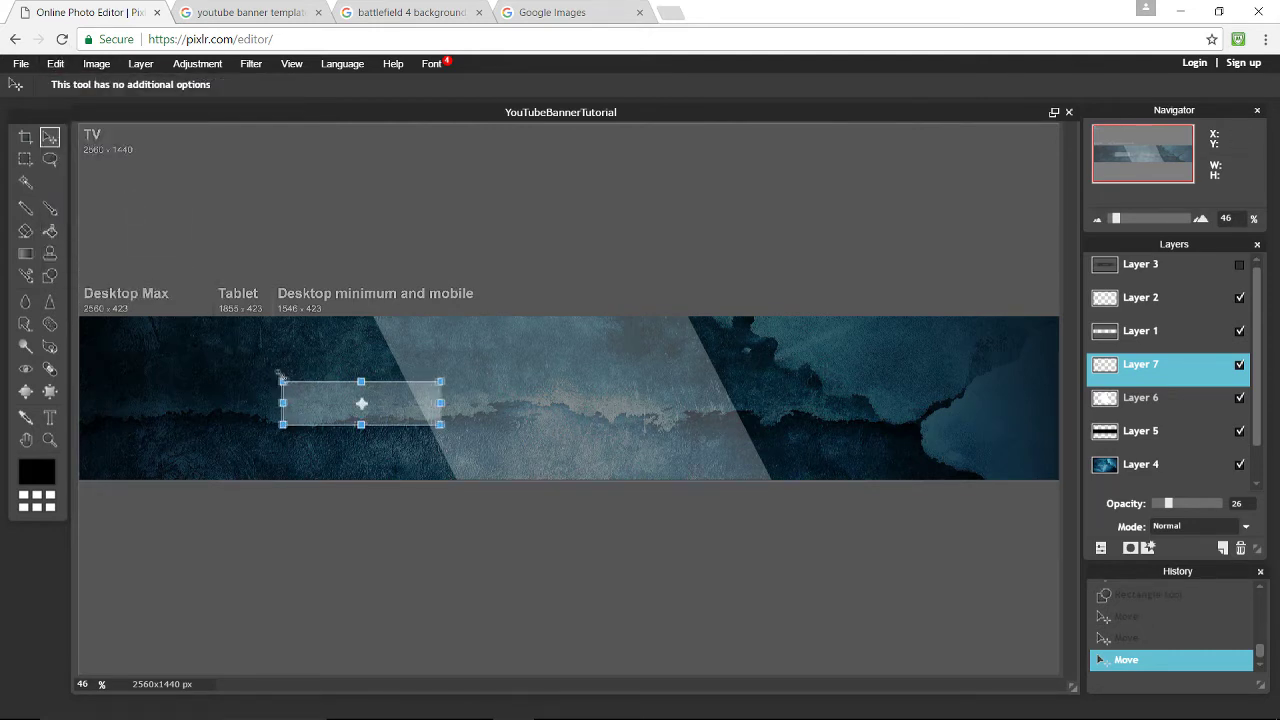
click(624, 395)
click(583, 421)
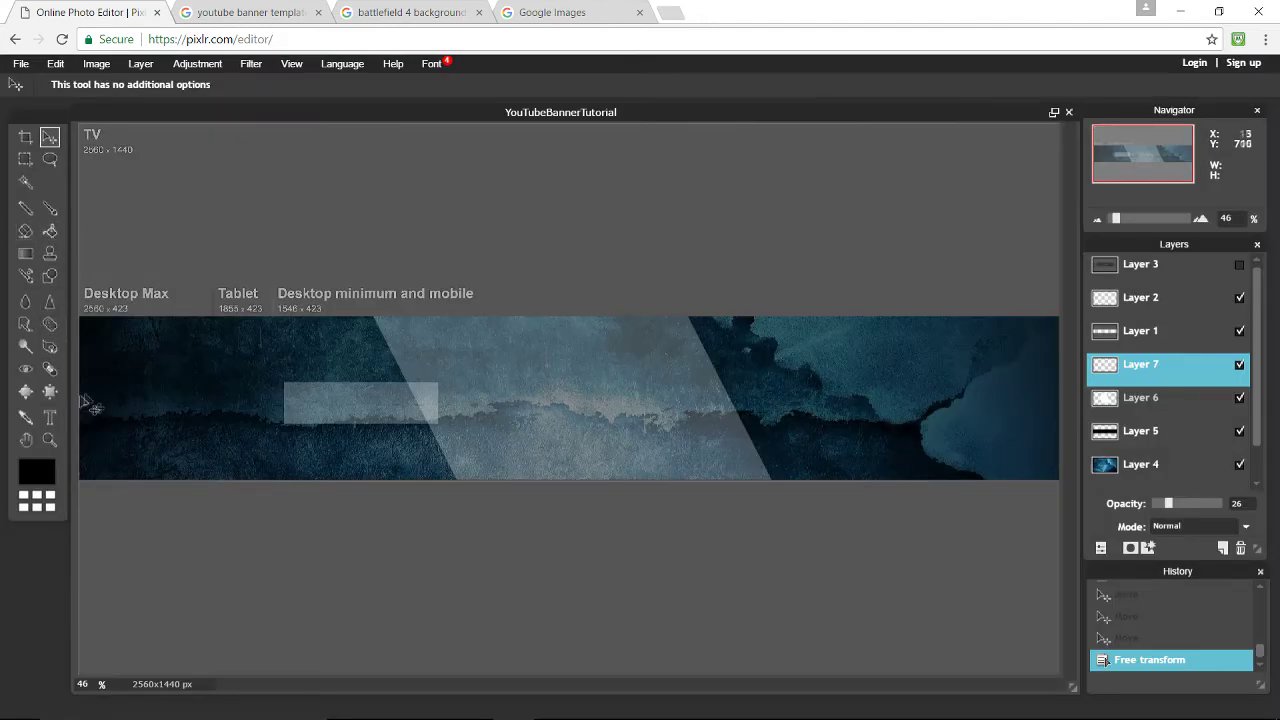
Zoom in and move the translucent rectangle slightly right and down into place
click(50, 276)
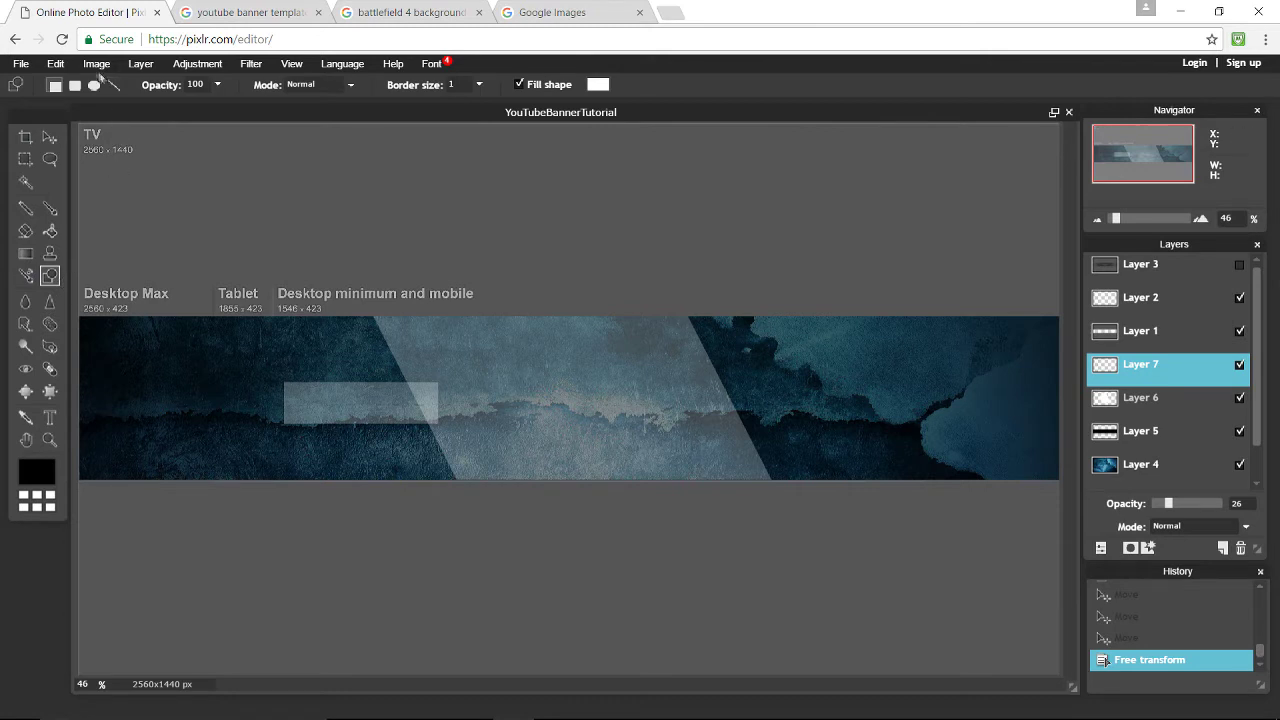
click(50, 137)
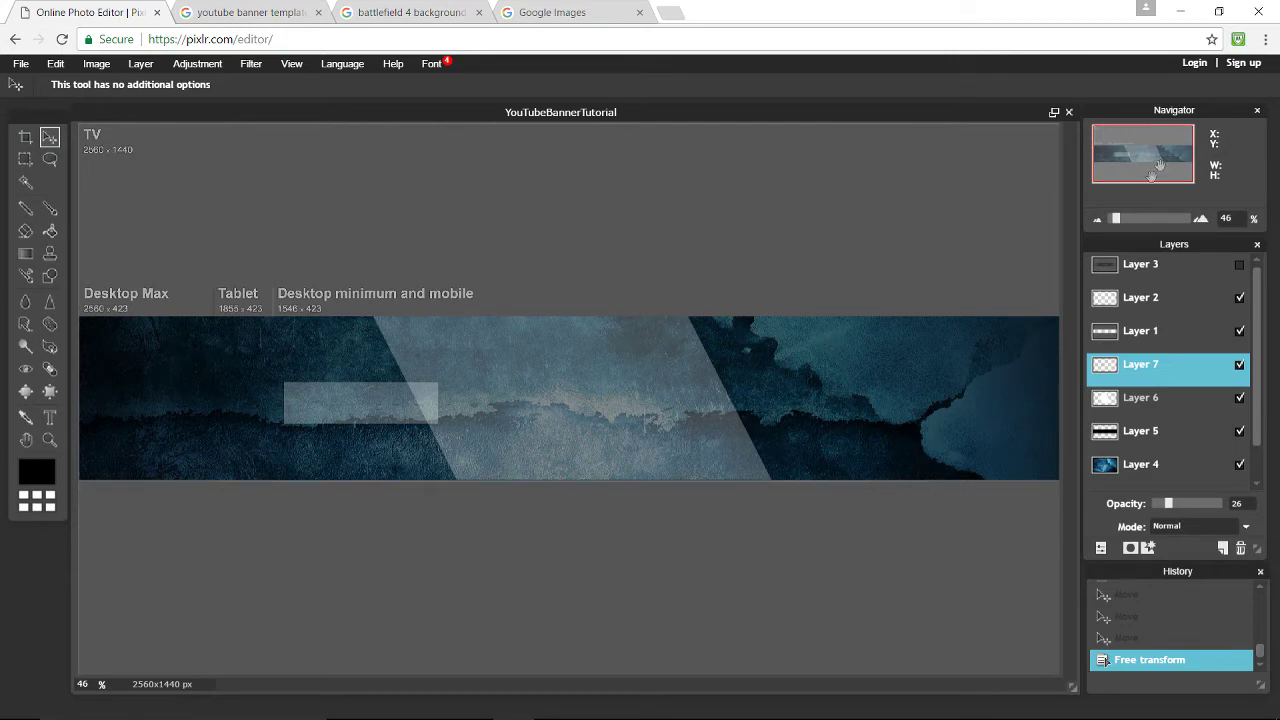
drag(1118, 219, 1127, 218)
mouse_move(390, 447)
mouse_down()
mouse_move(416, 443)
mouse_move(401, 451)
mouse_up()
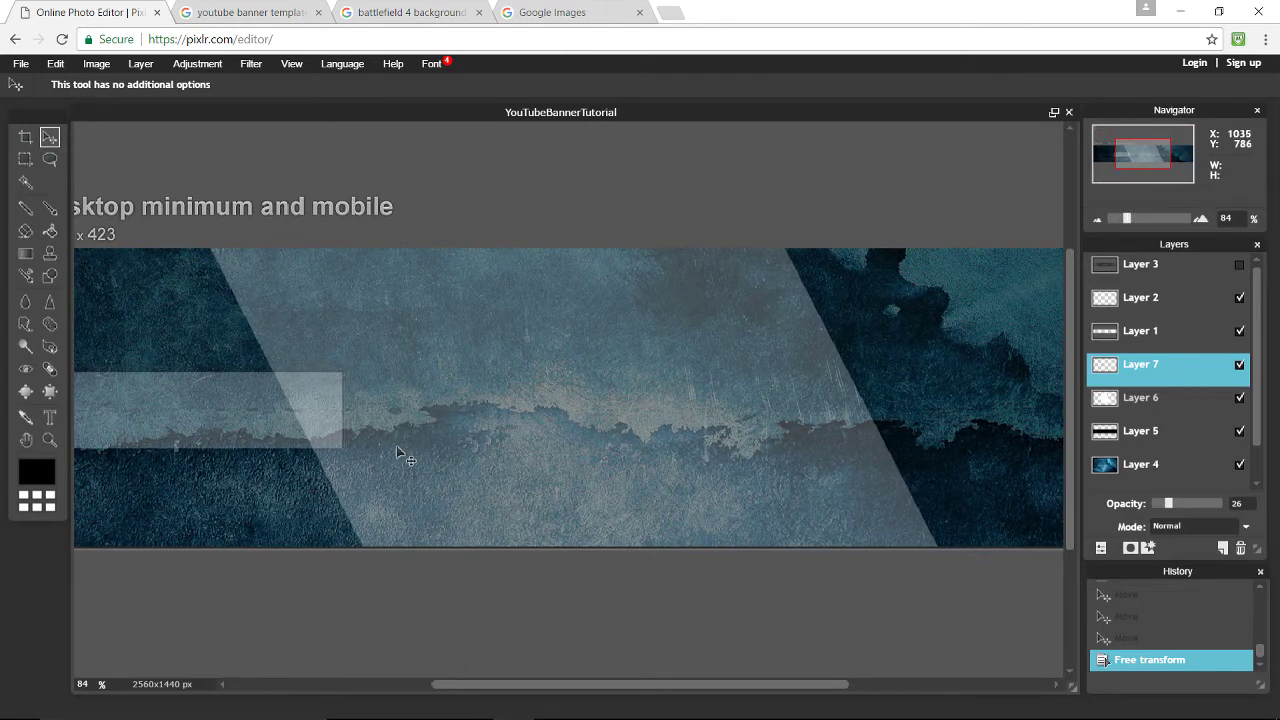
scroll(580, 614, down, 1)
drag(574, 686, 523, 689)
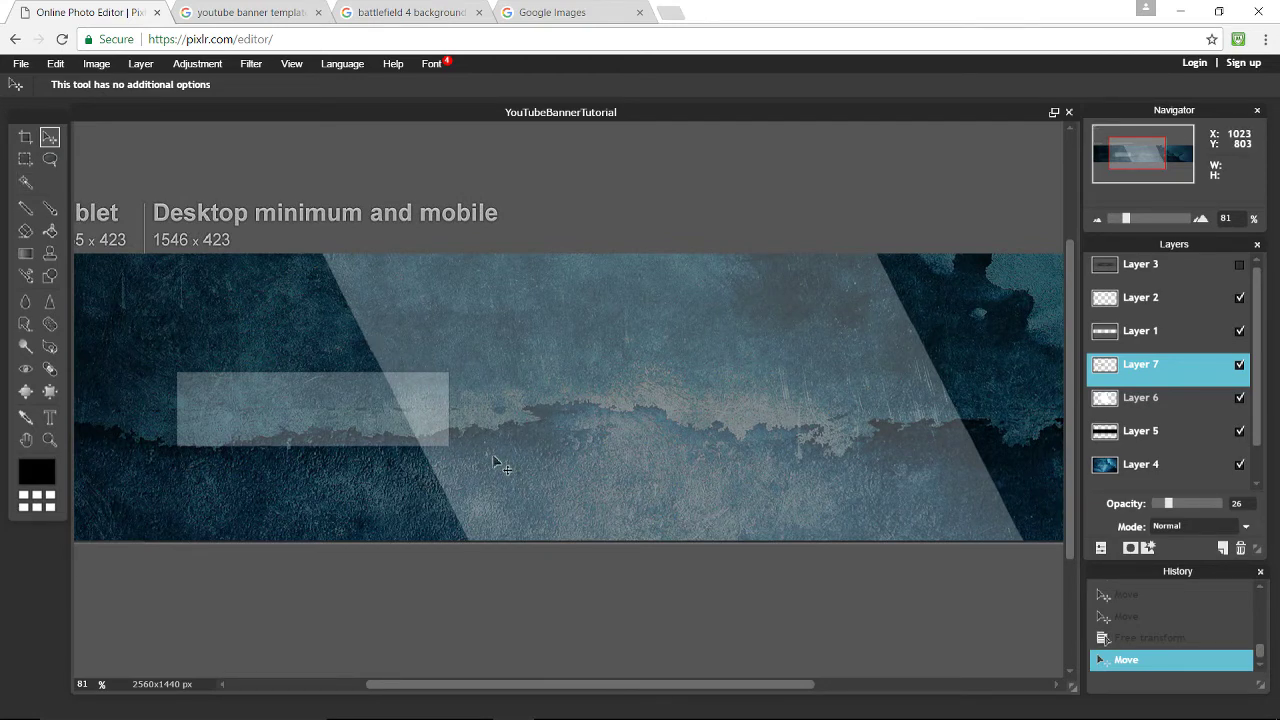
key(e)
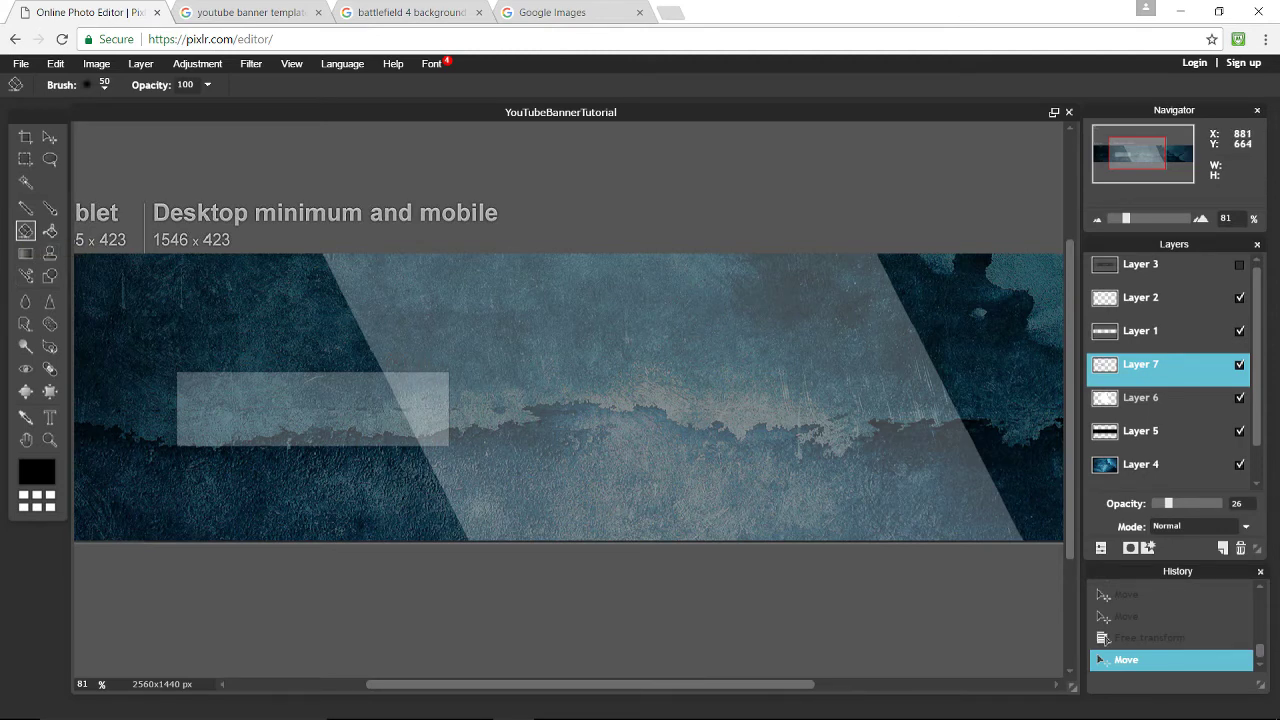
Erase the strip's right end along the diagonal, undoing the last stroke
mouse_move(400, 380)
mouse_down()
mouse_move(440, 430)
mouse_move(445, 380)
mouse_up()
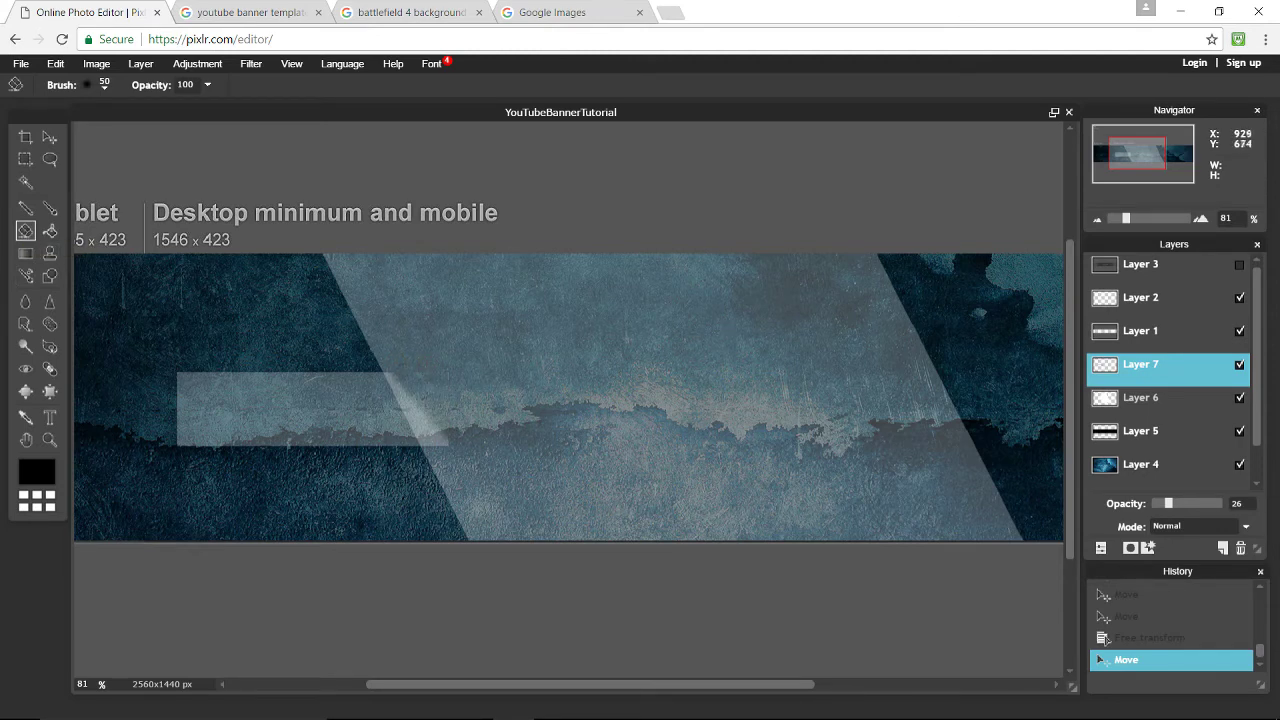
mouse_move(440, 430)
mouse_down()
mouse_move(400, 389)
mouse_move(440, 447)
mouse_move(422, 428)
mouse_up()
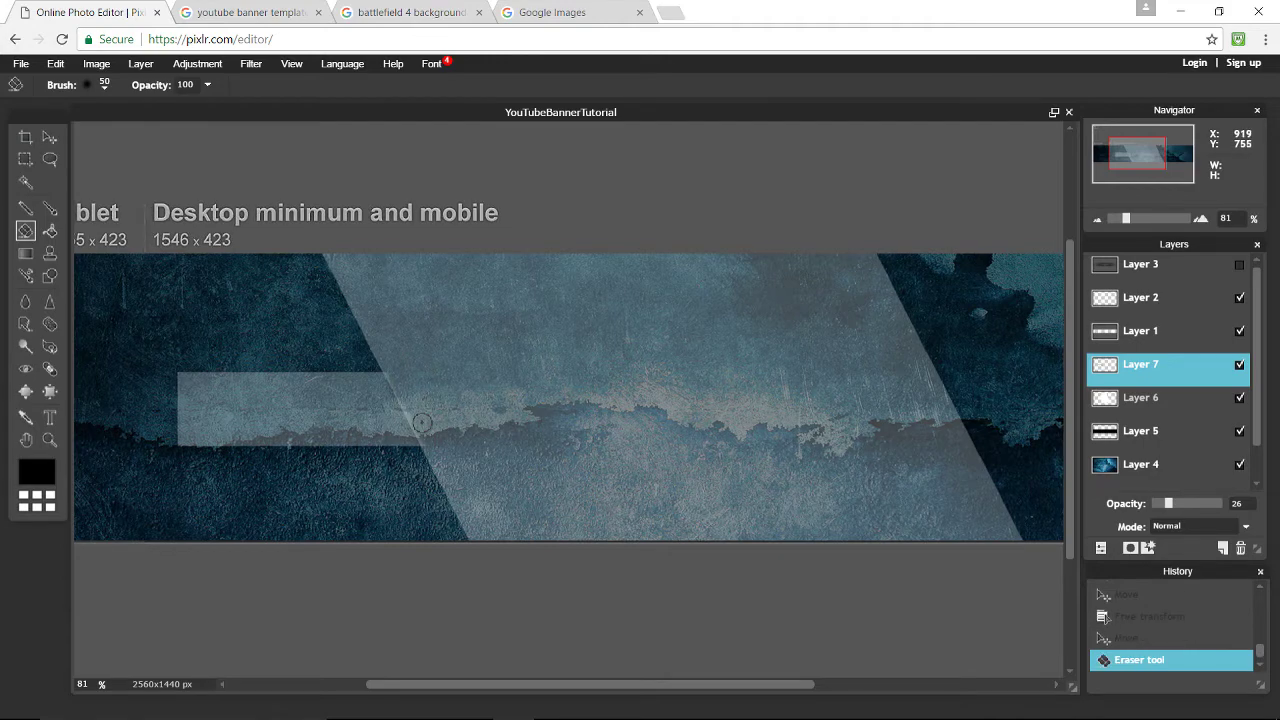
scroll(424, 430, up, 5)
scroll(430, 435, up, 2)
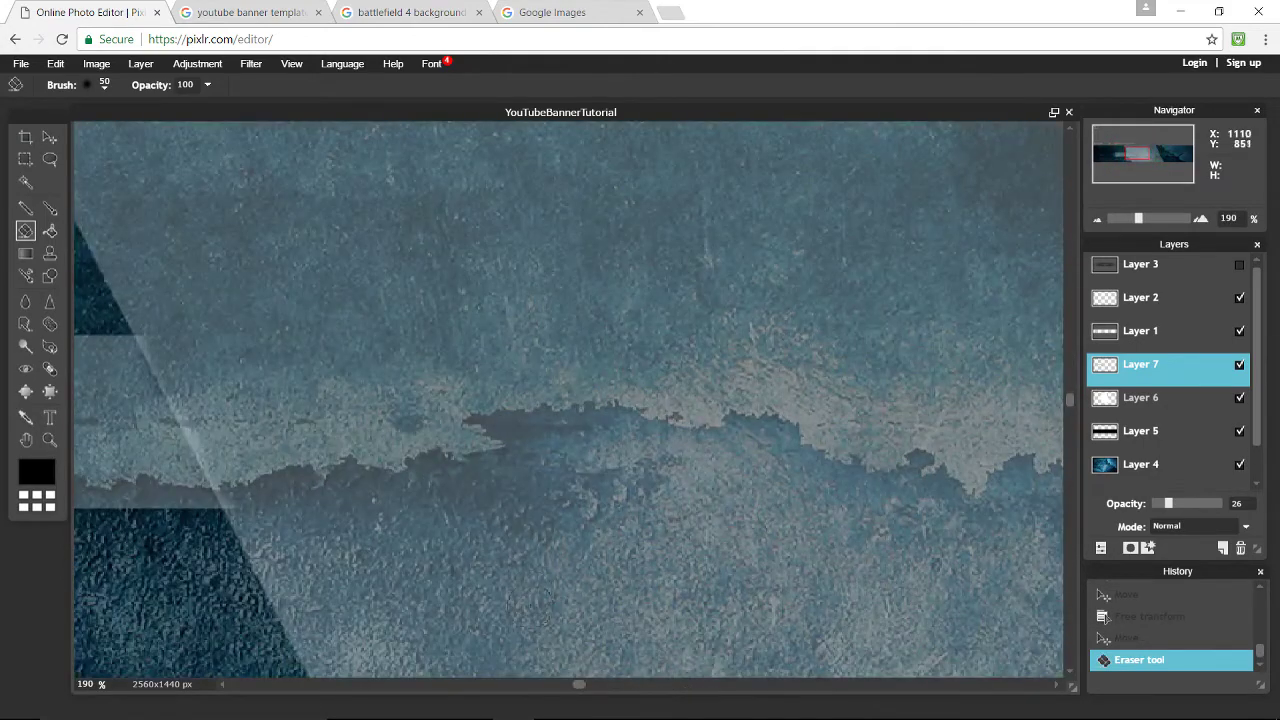
key(ctrl+z)
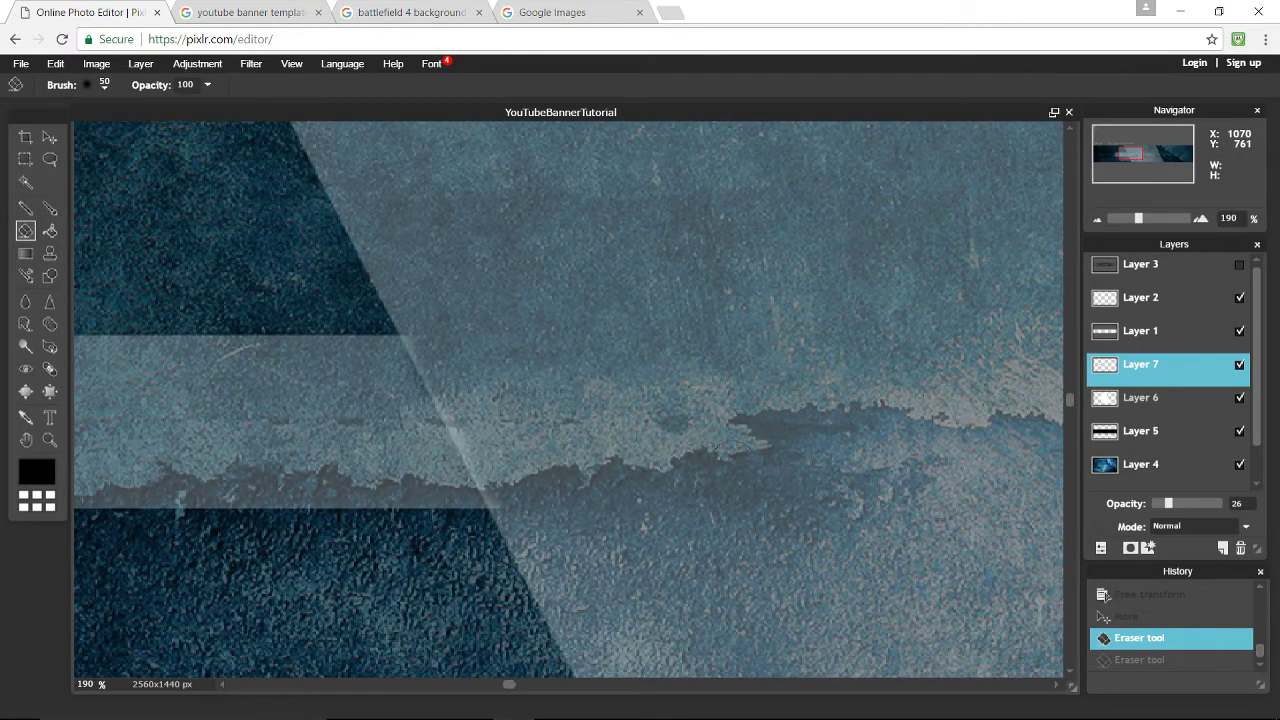
Erase the strip edge again with a soft size-25 brush, then zoom out to the whole banner
click(104, 84)
click(180, 160)
click(694, 257)
key(v)
key(ctrl+0)
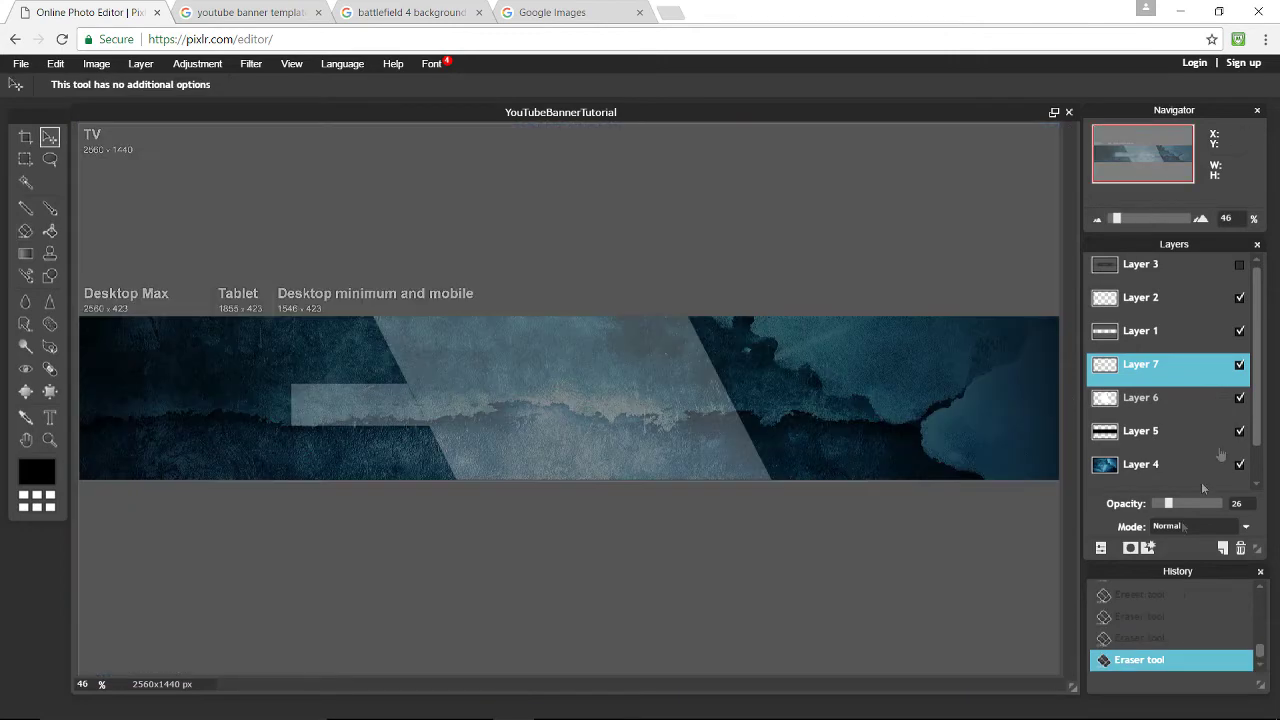
Duplicate Layer 7, transform the copy, and move it to the banner's right side
right_click(1147, 373)
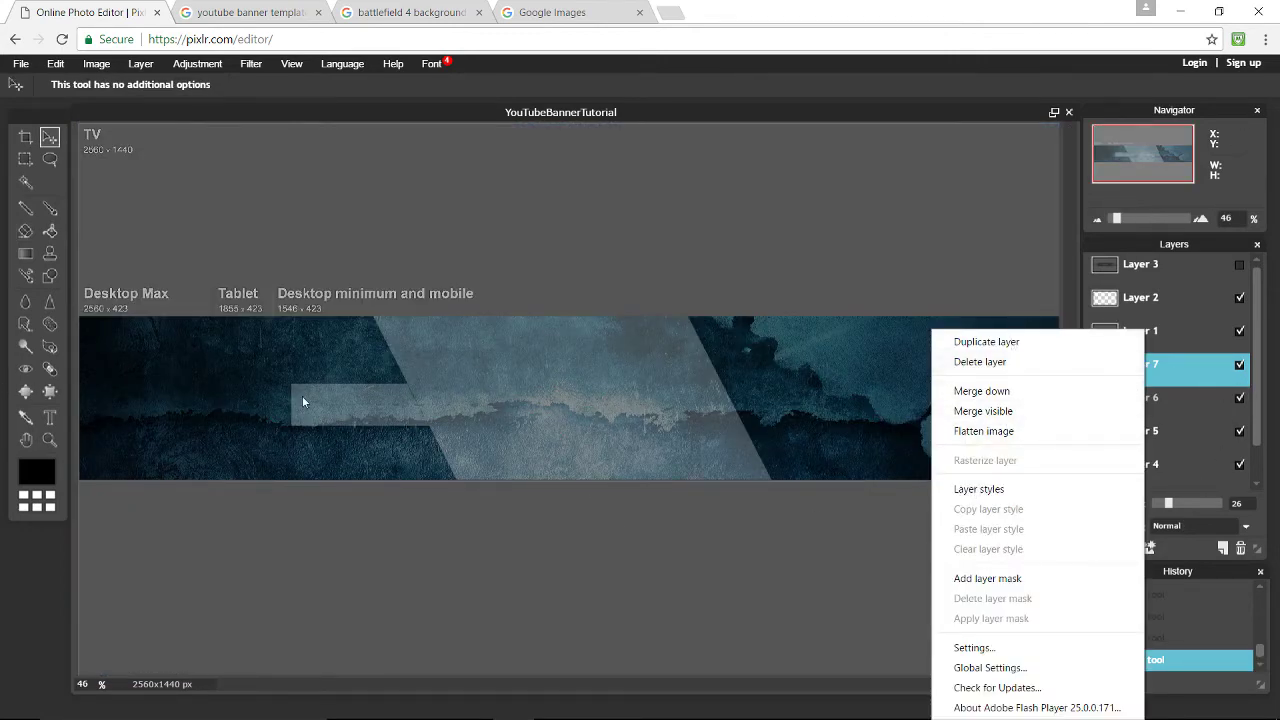
click(1000, 341)
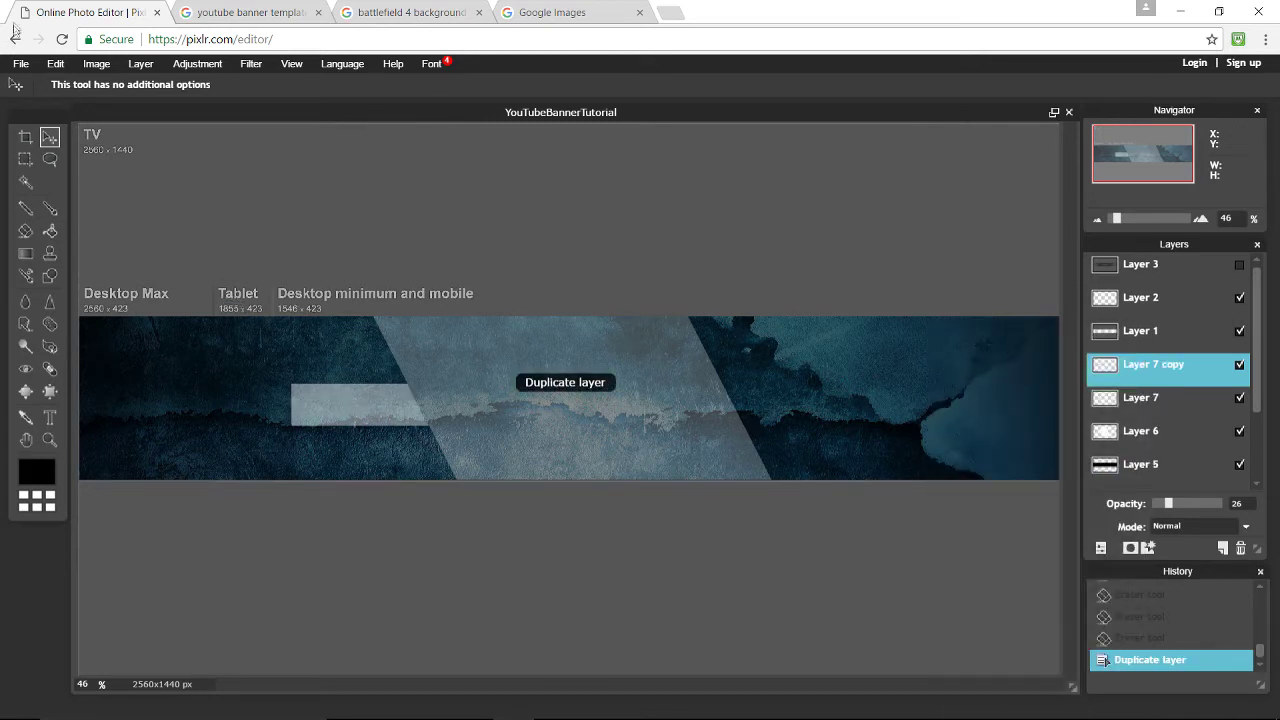
click(55, 63)
click(105, 178)
drag(277, 364, 773, 147)
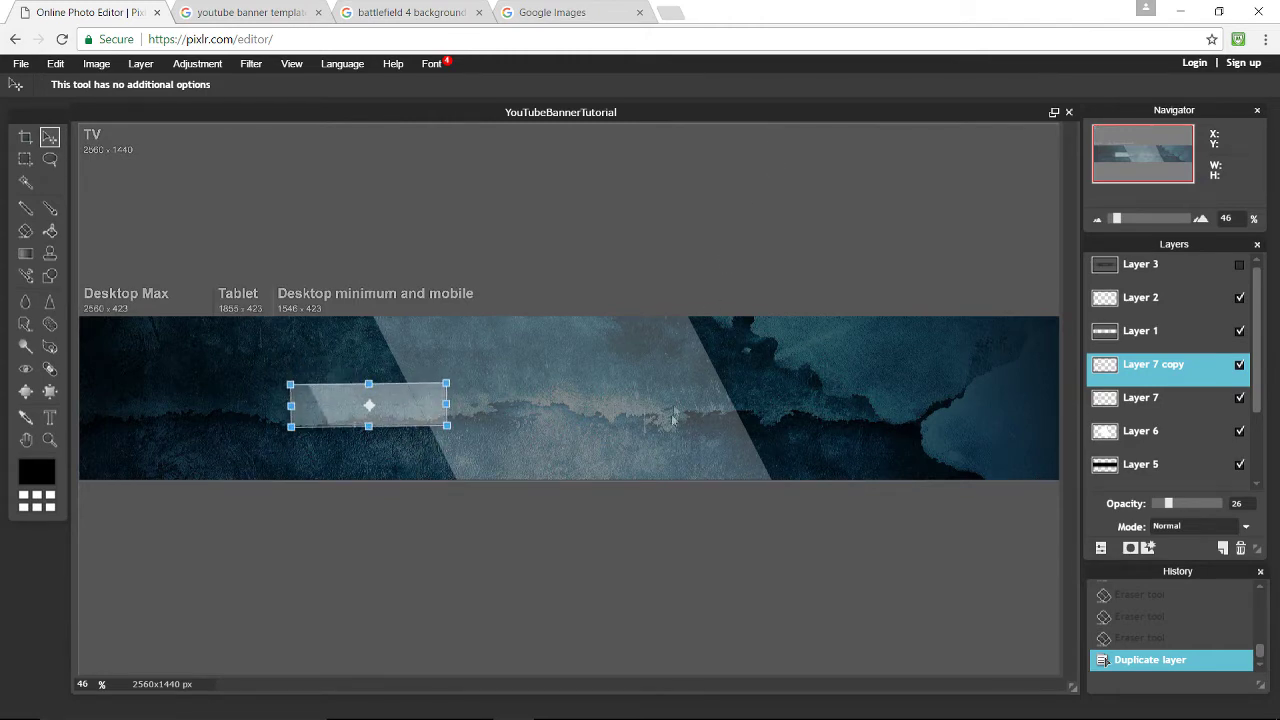
click(597, 405)
click(613, 418)
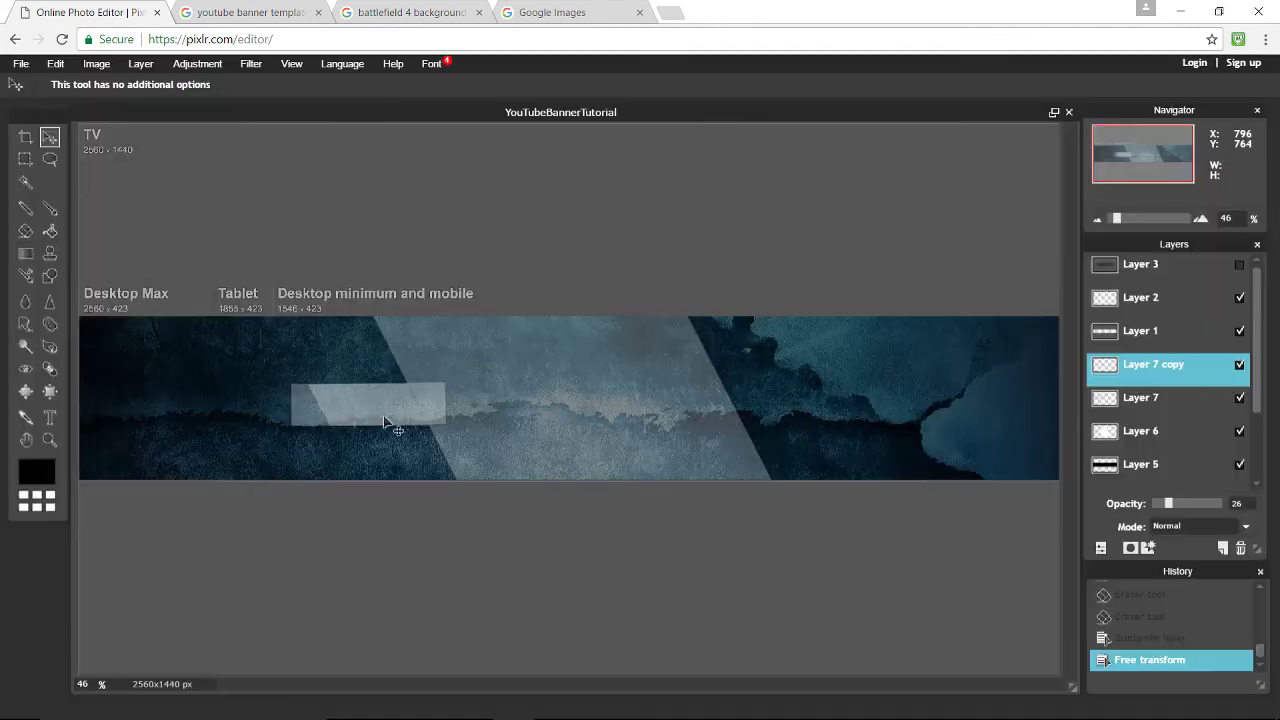
drag(394, 409, 811, 410)
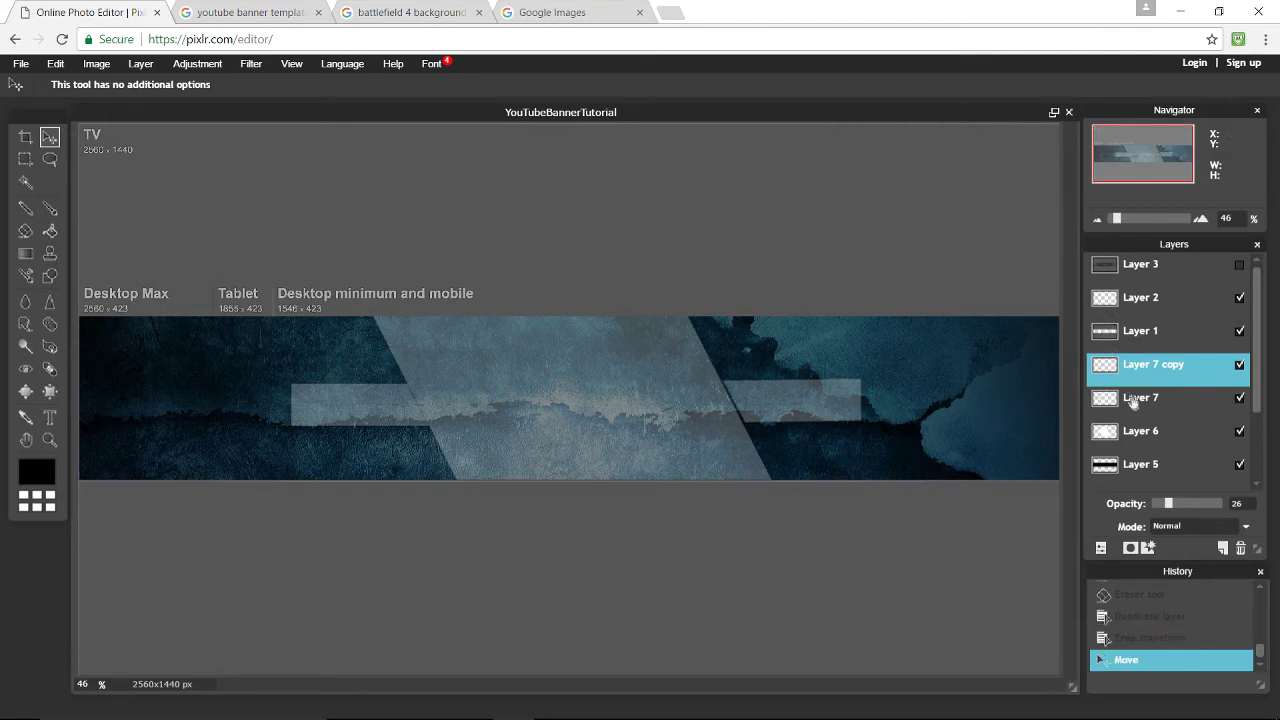
Move Layer 7 above Layer 2, fine-tune the strips' positions, and show the Layer 3 safe-area guide
drag(1137, 410, 1140, 290)
drag(400, 418, 406, 411)
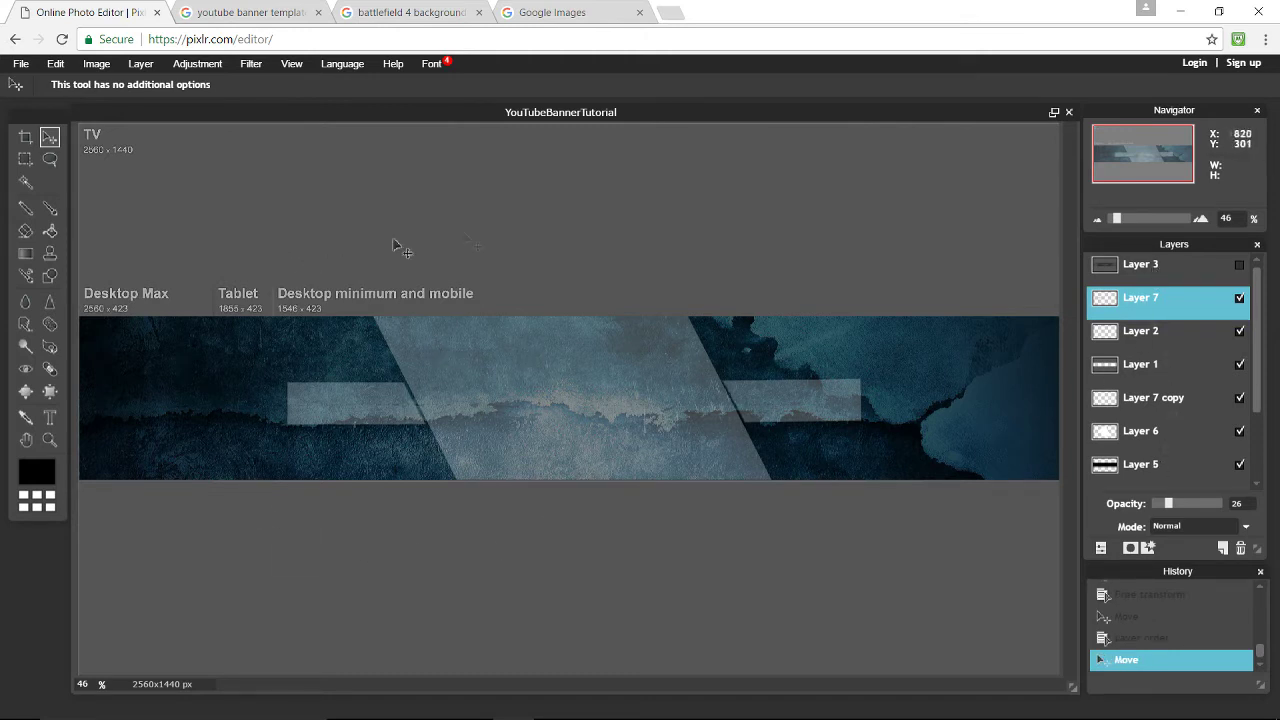
drag(836, 402, 839, 410)
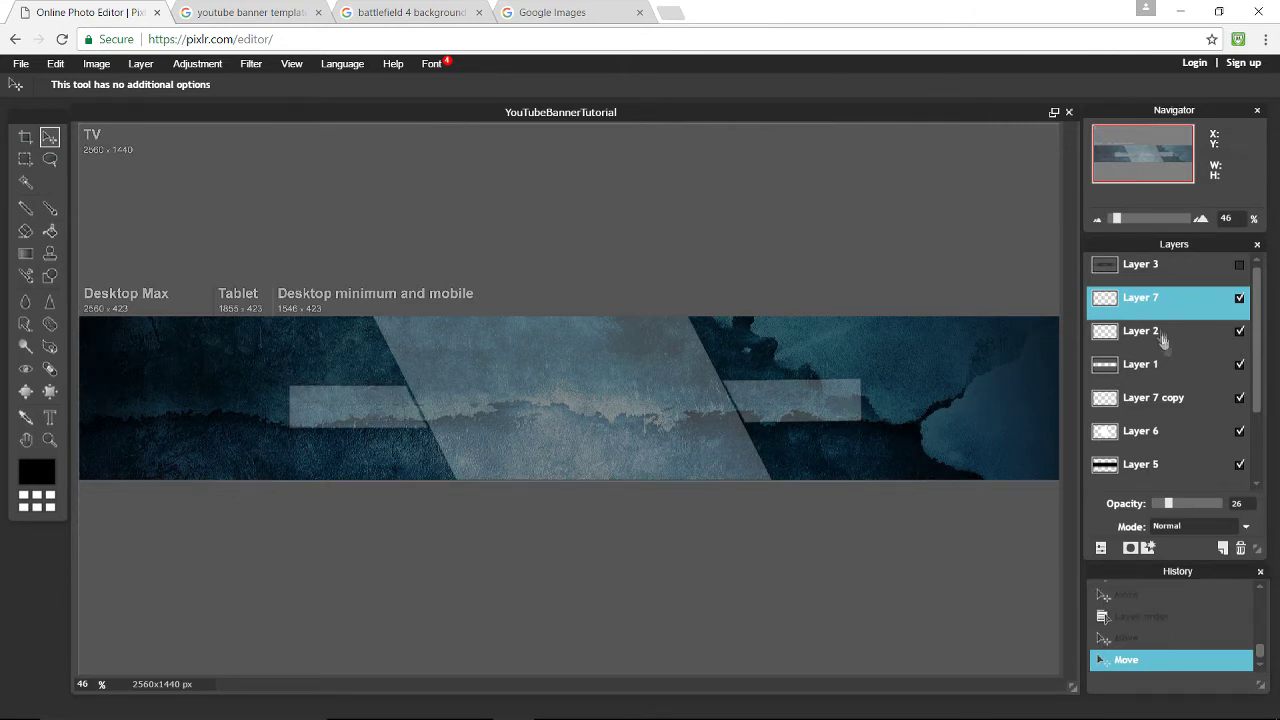
click(1240, 267)
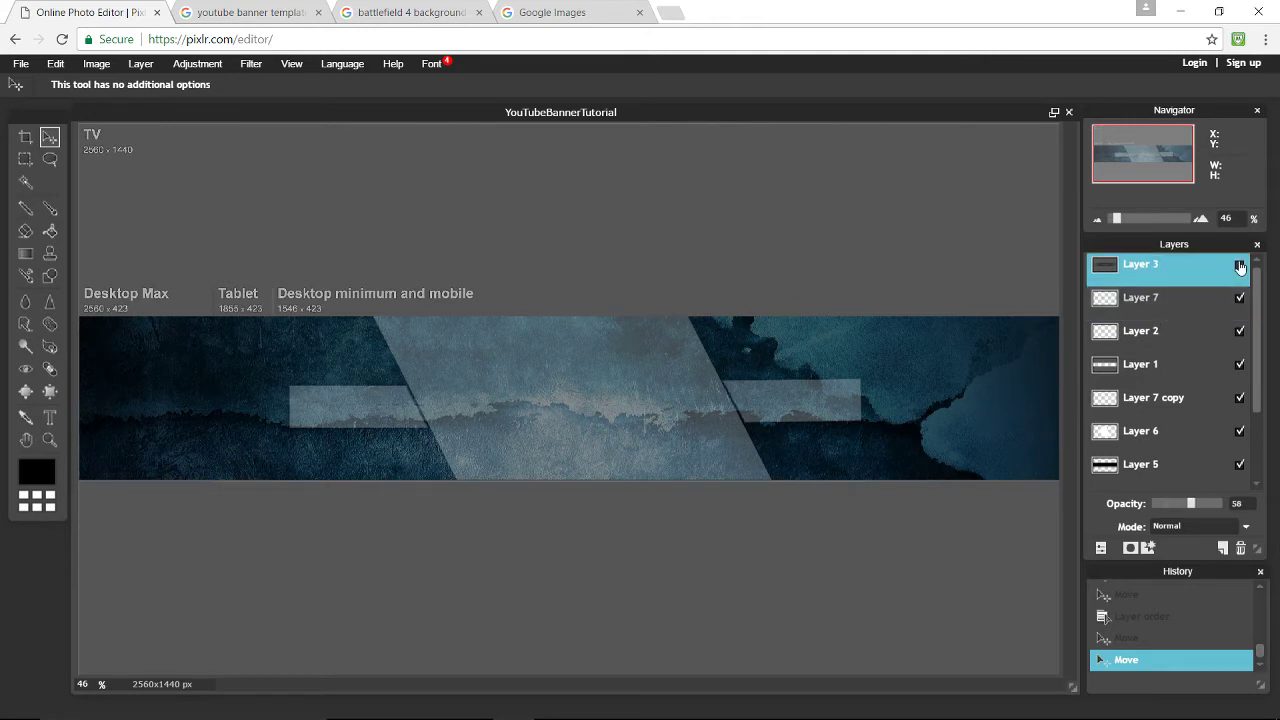
click(1240, 267)
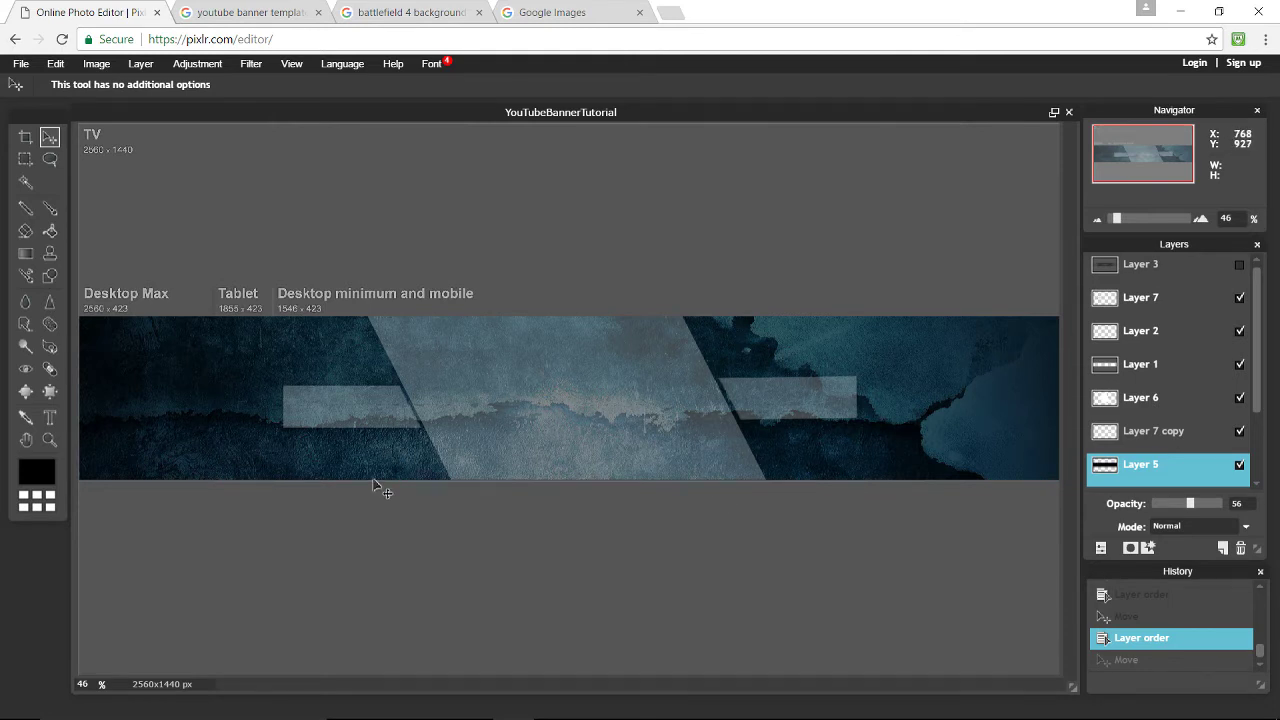
click(49, 418)
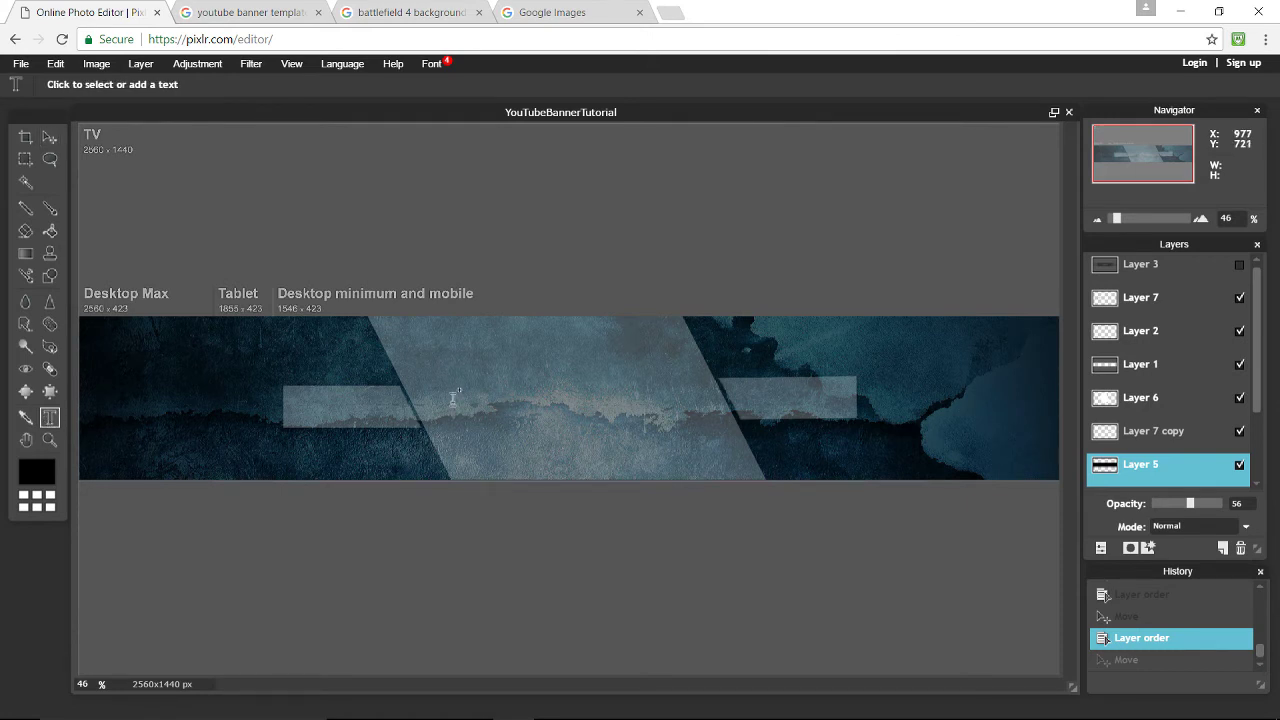
Add the channel name at the banner centre in black DK Sensory Overload, size 130
click(484, 408)
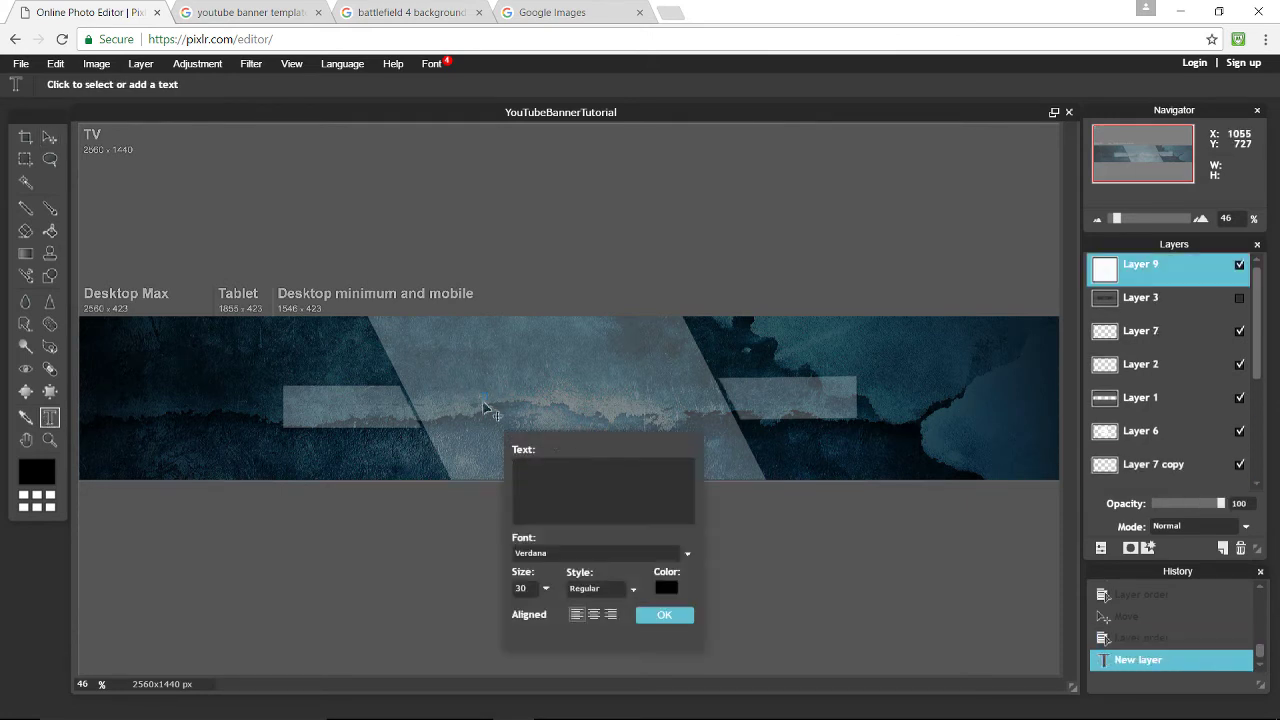
click(688, 554)
drag(642, 445, 760, 184)
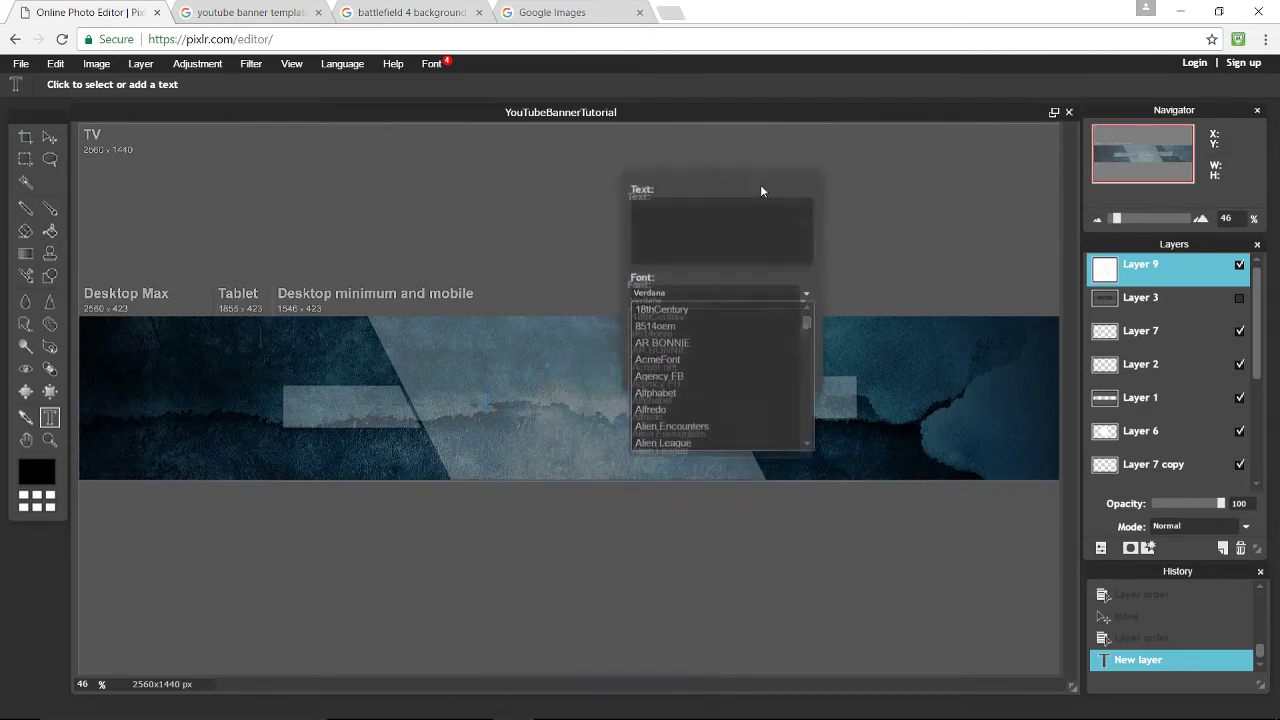
click(808, 293)
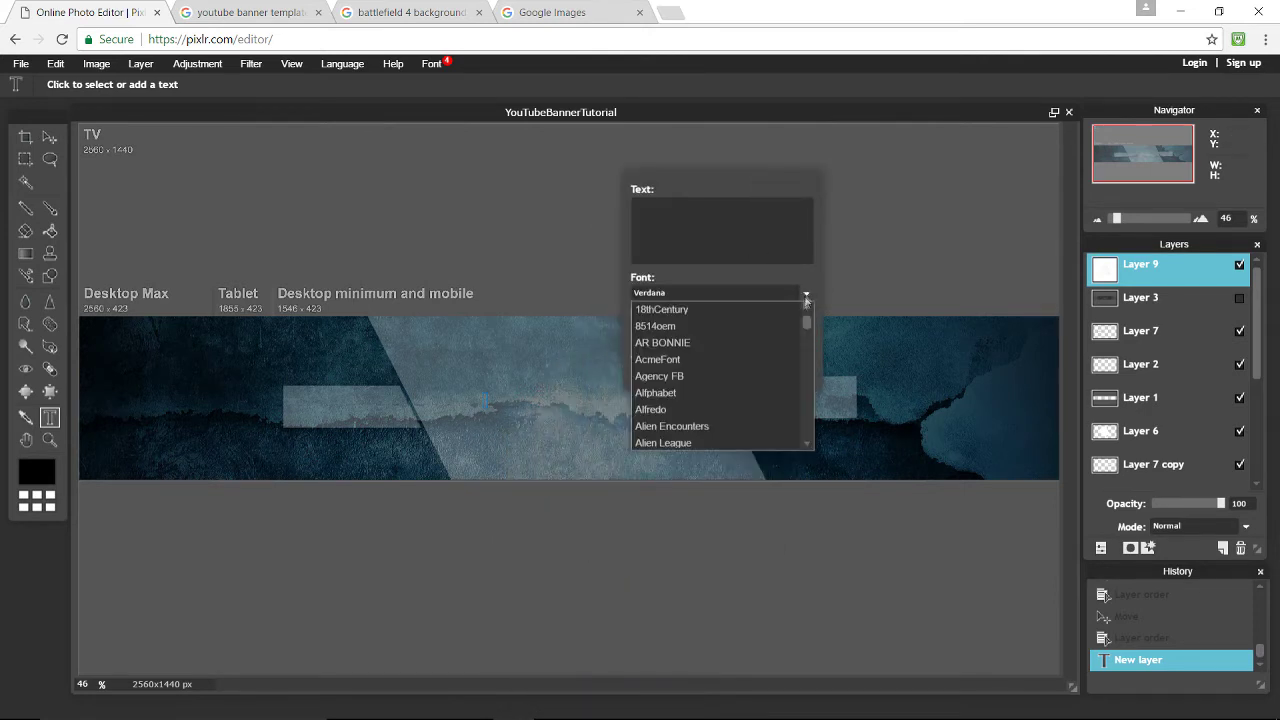
scroll(742, 362, down, 5)
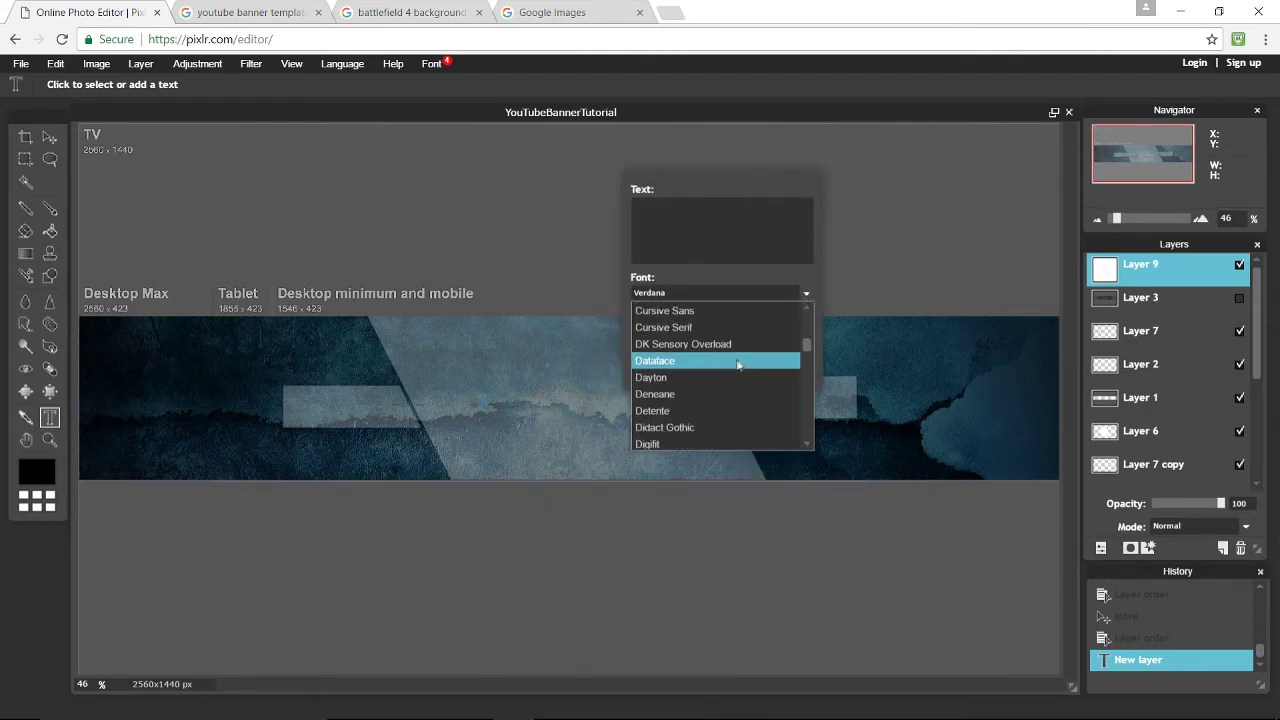
click(726, 344)
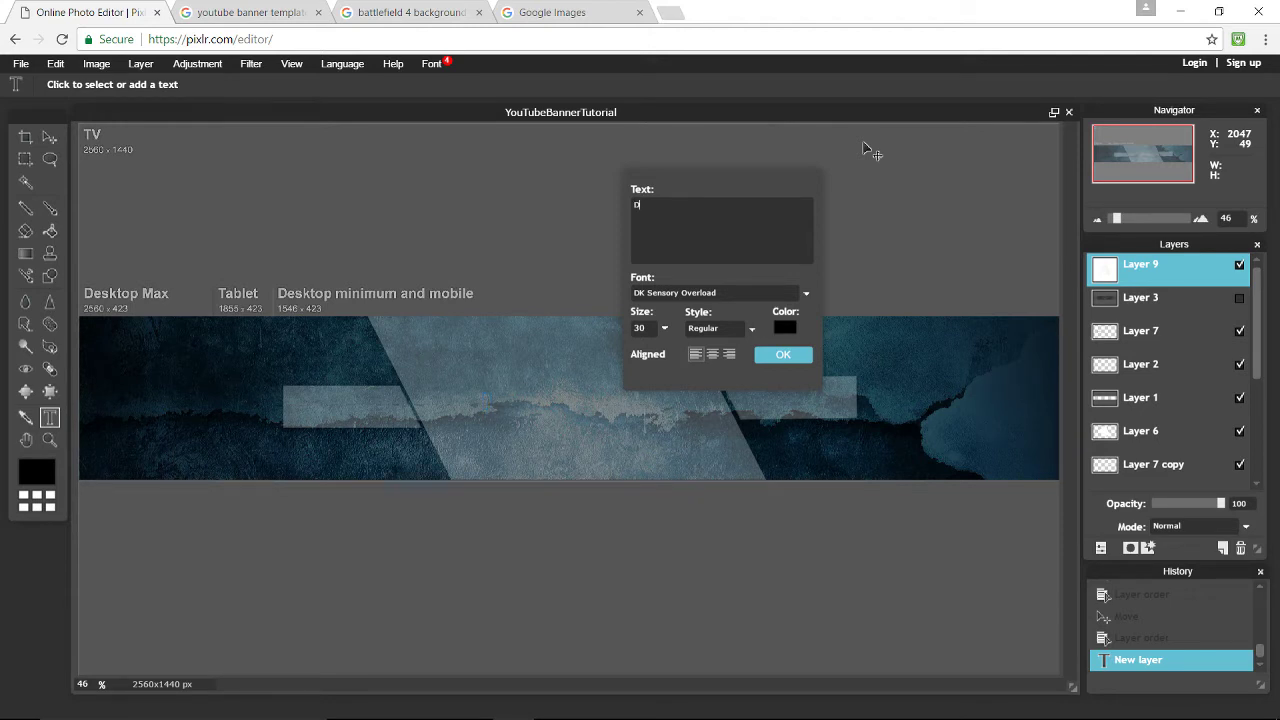
text(4)
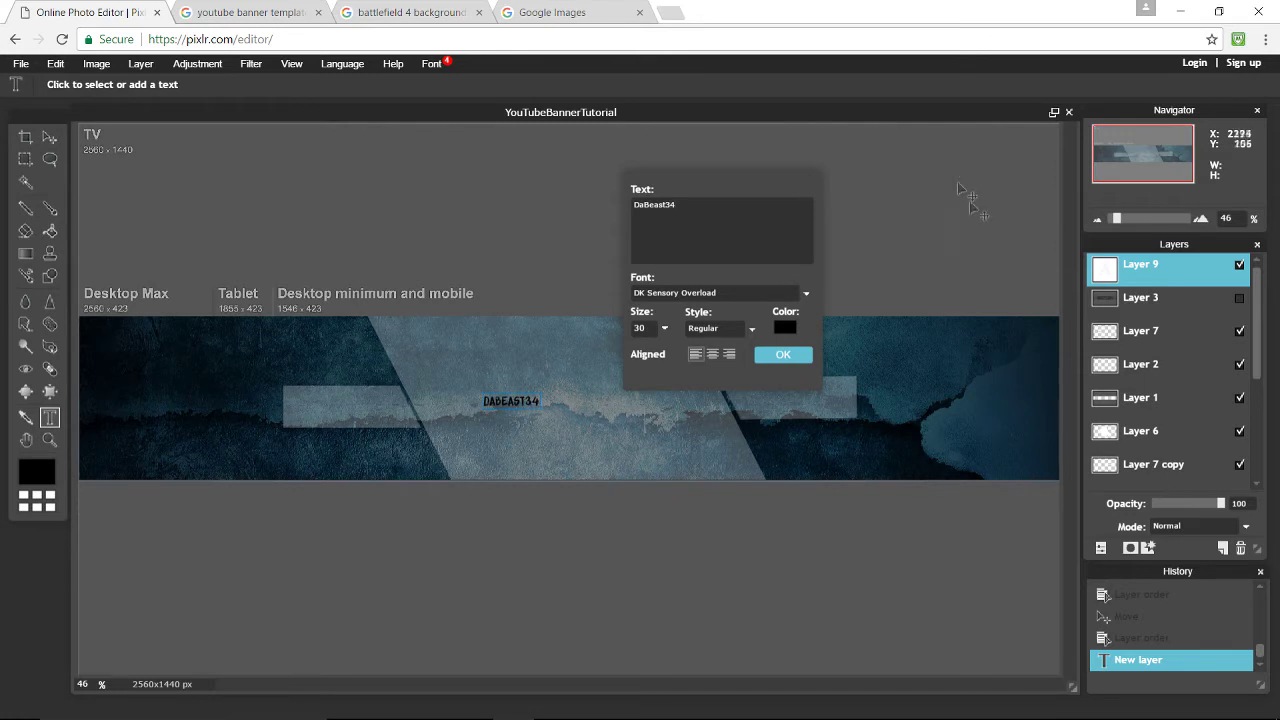
click(663, 331)
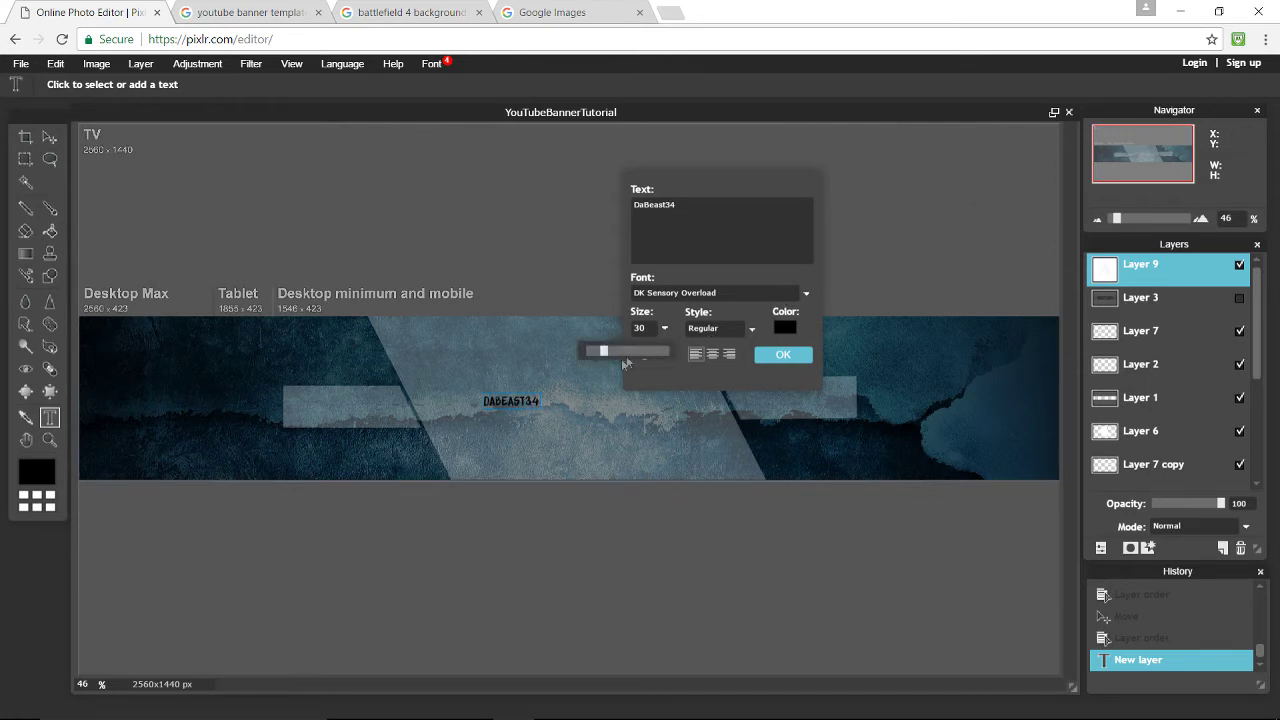
drag(609, 362, 678, 352)
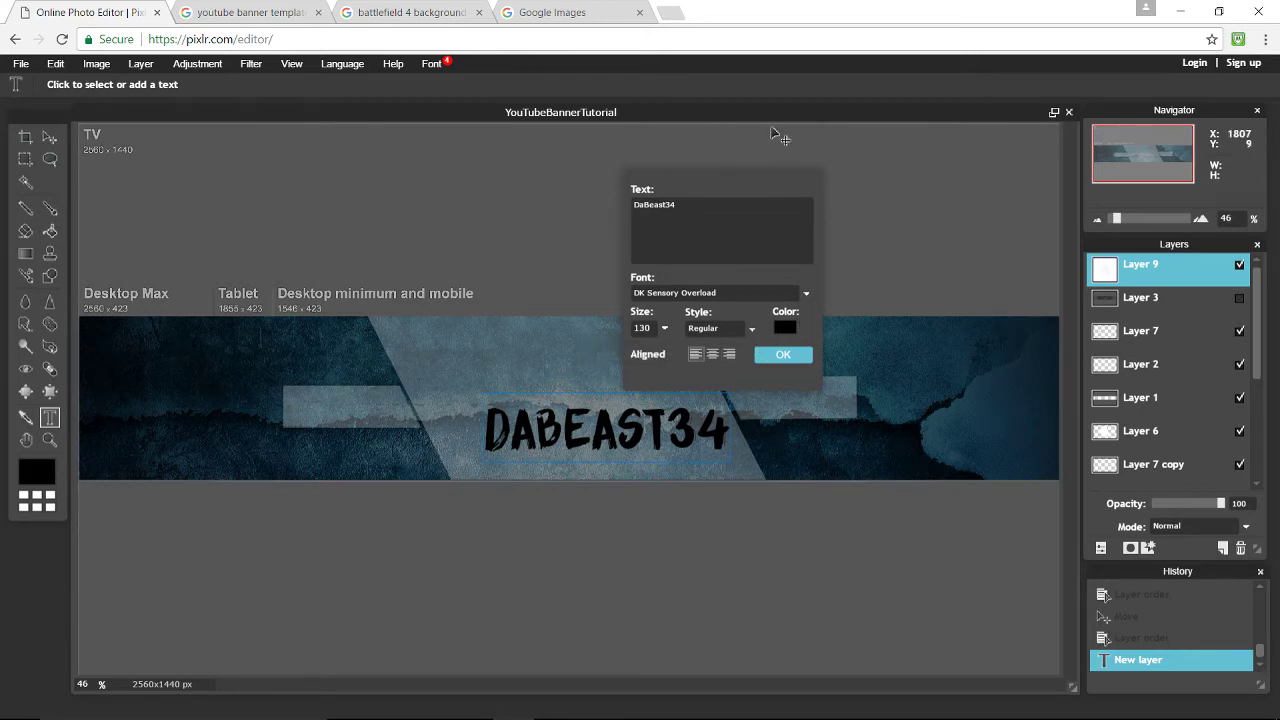
click(783, 357)
Shift the name text left and rasterize its layer
click(49, 137)
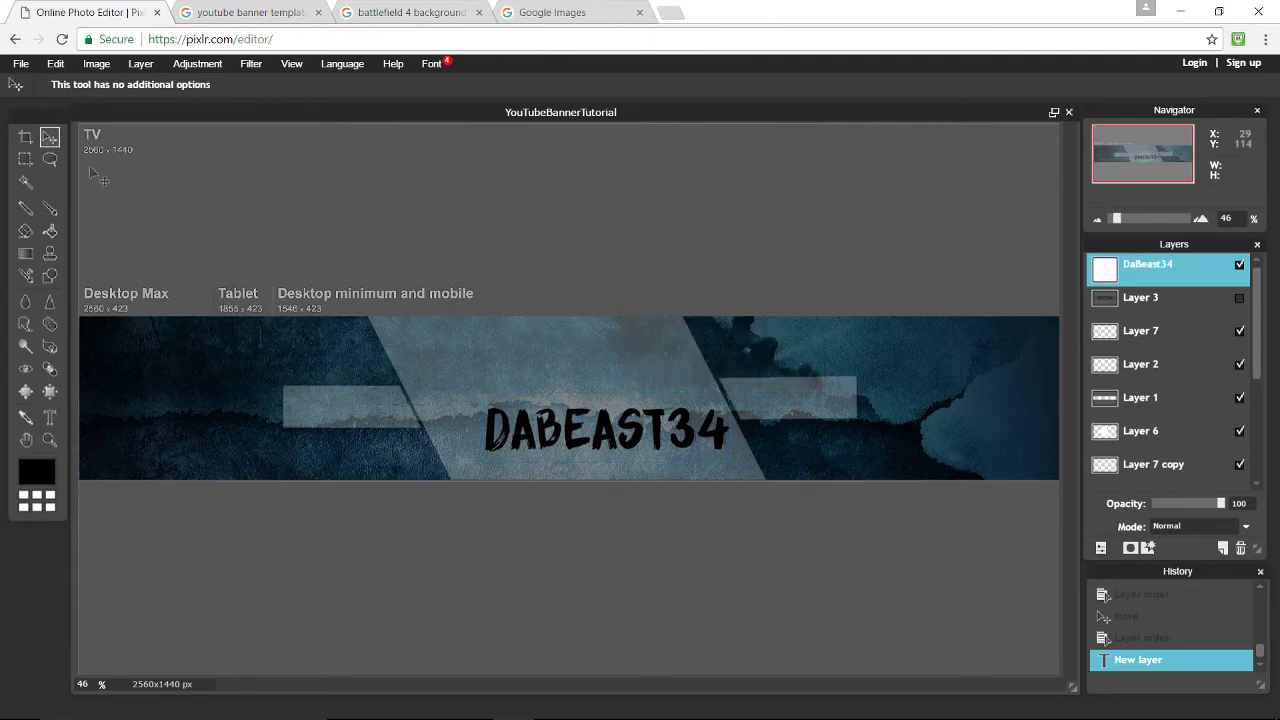
drag(638, 450, 599, 416)
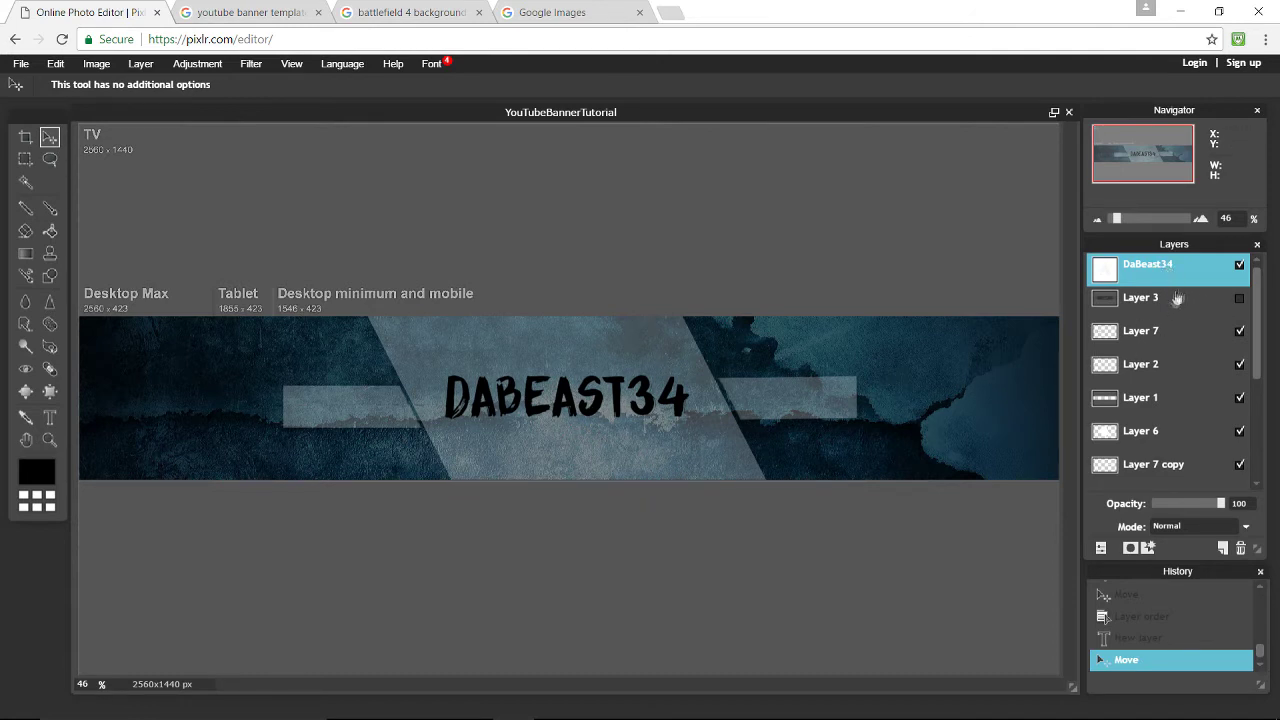
right_click(1187, 277)
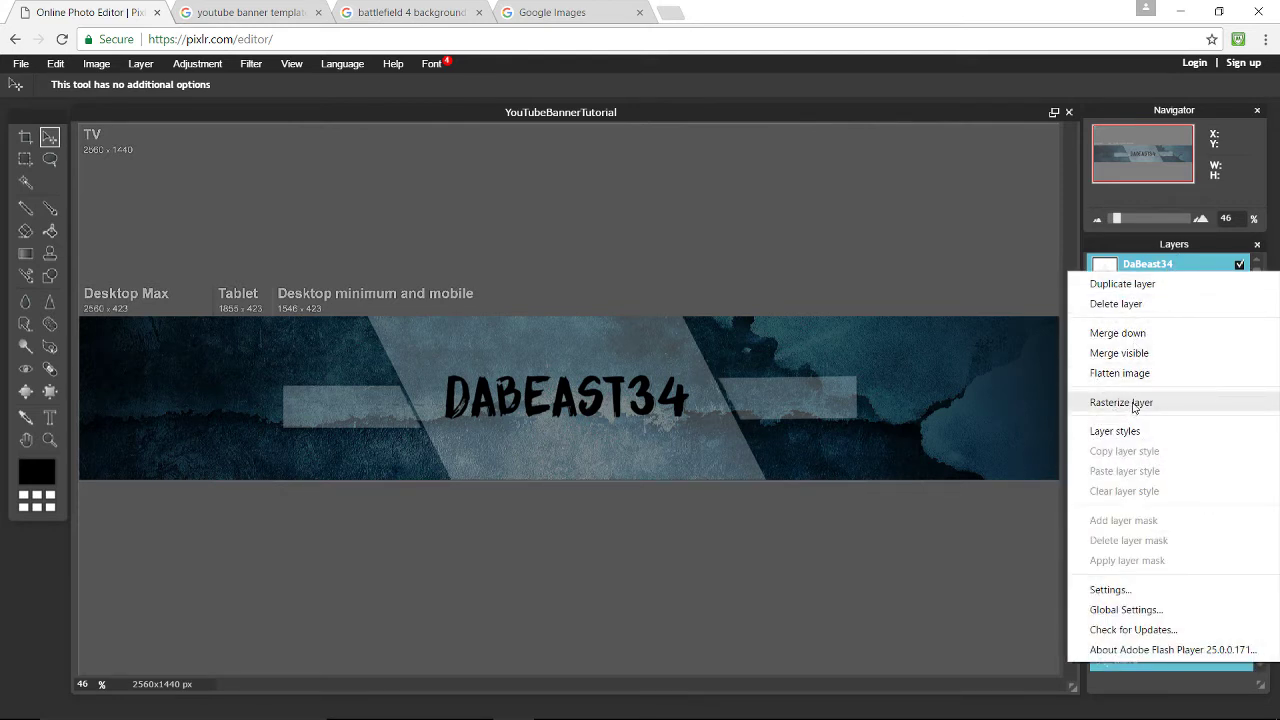
click(1134, 404)
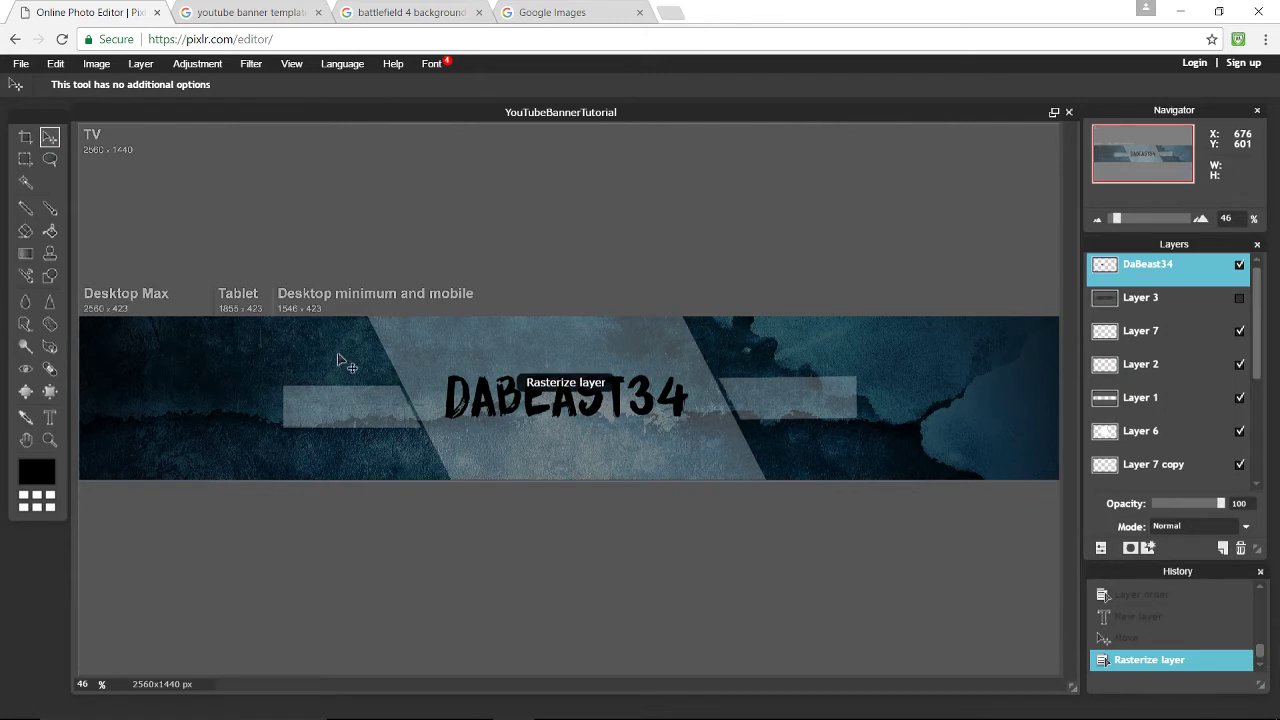
Stretch the rasterized name slightly larger with Free transform and apply it
click(55, 63)
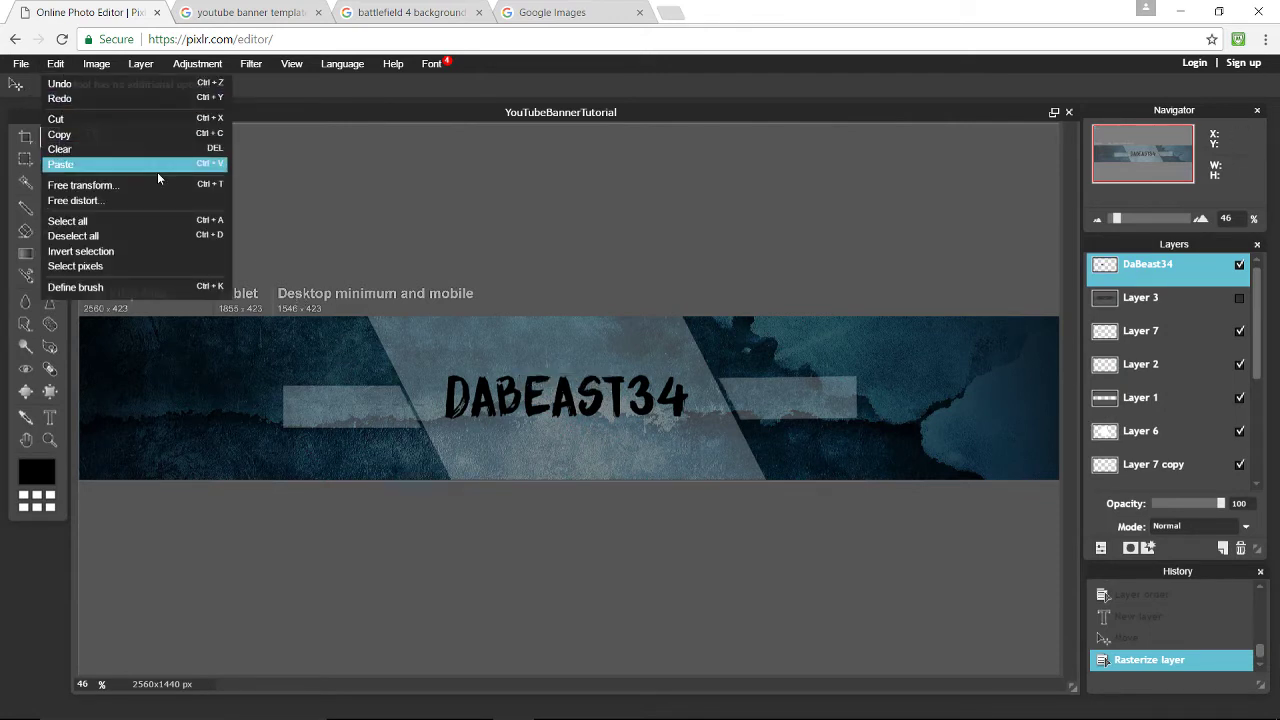
click(75, 185)
drag(442, 368, 437, 364)
click(813, 412)
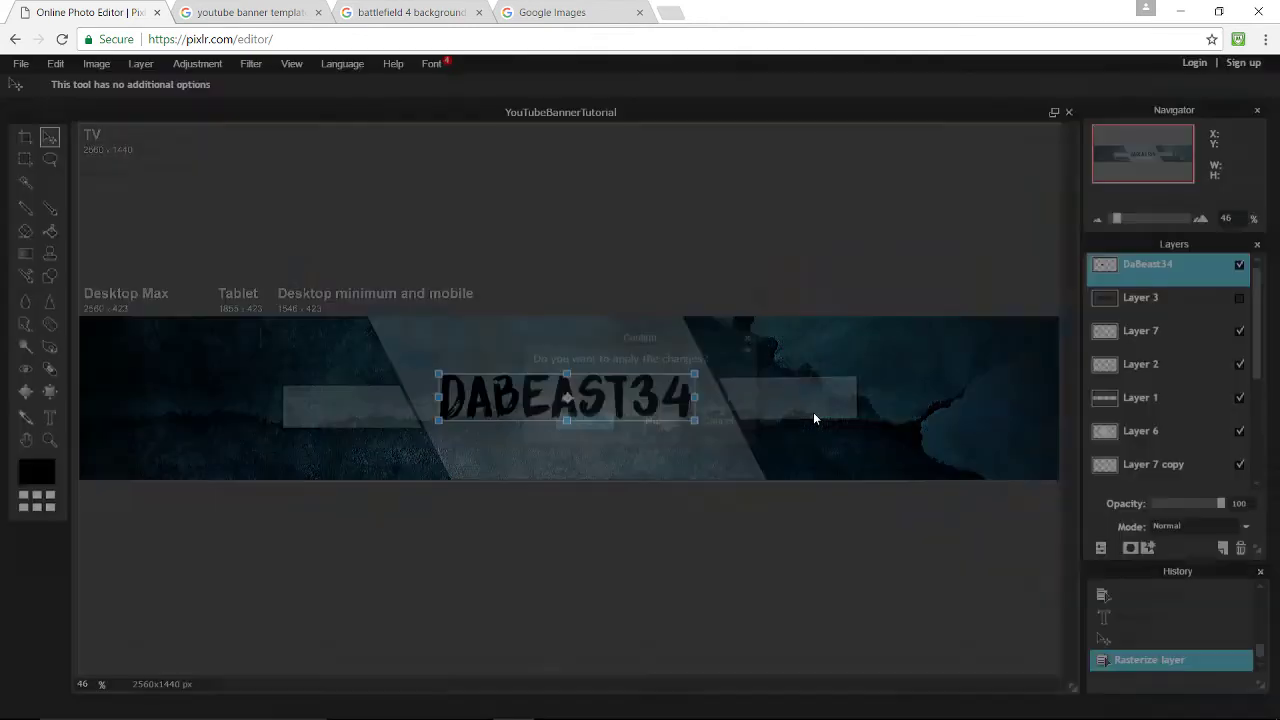
click(590, 426)
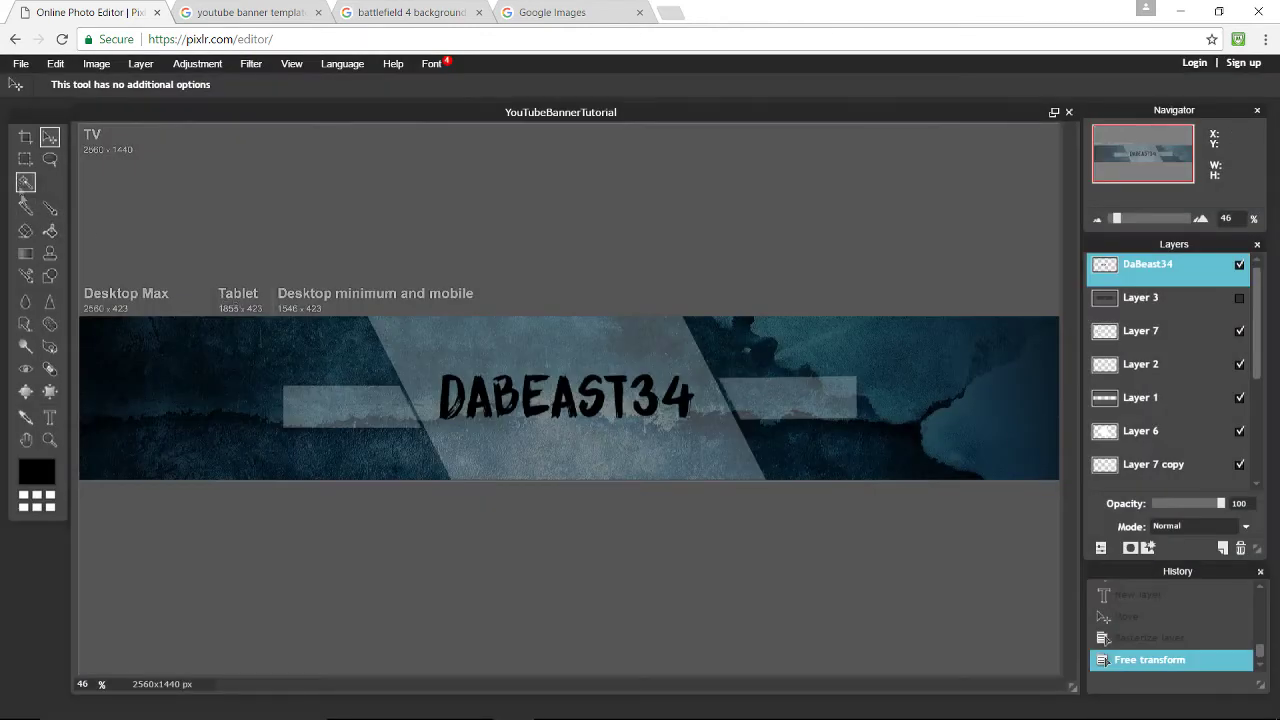
Select the DABEAST34 letters one by one with the Magic Wand
key(w)
click(455, 409)
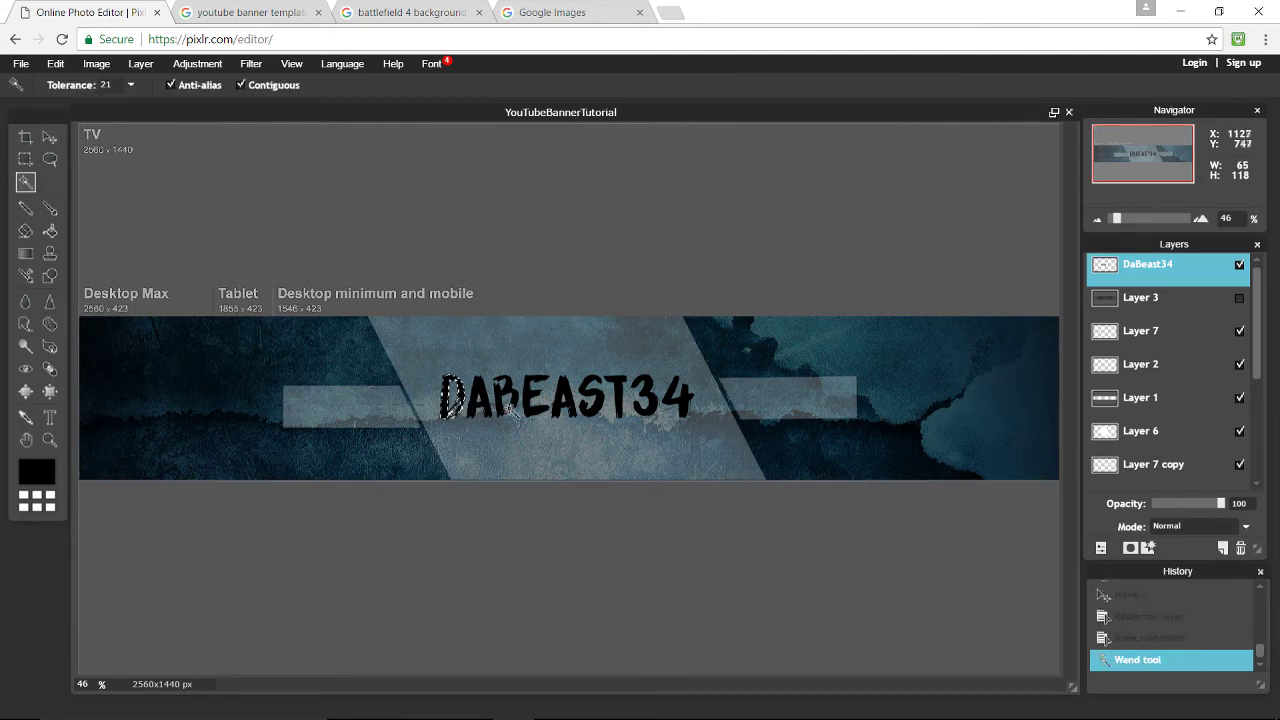
click(487, 415)
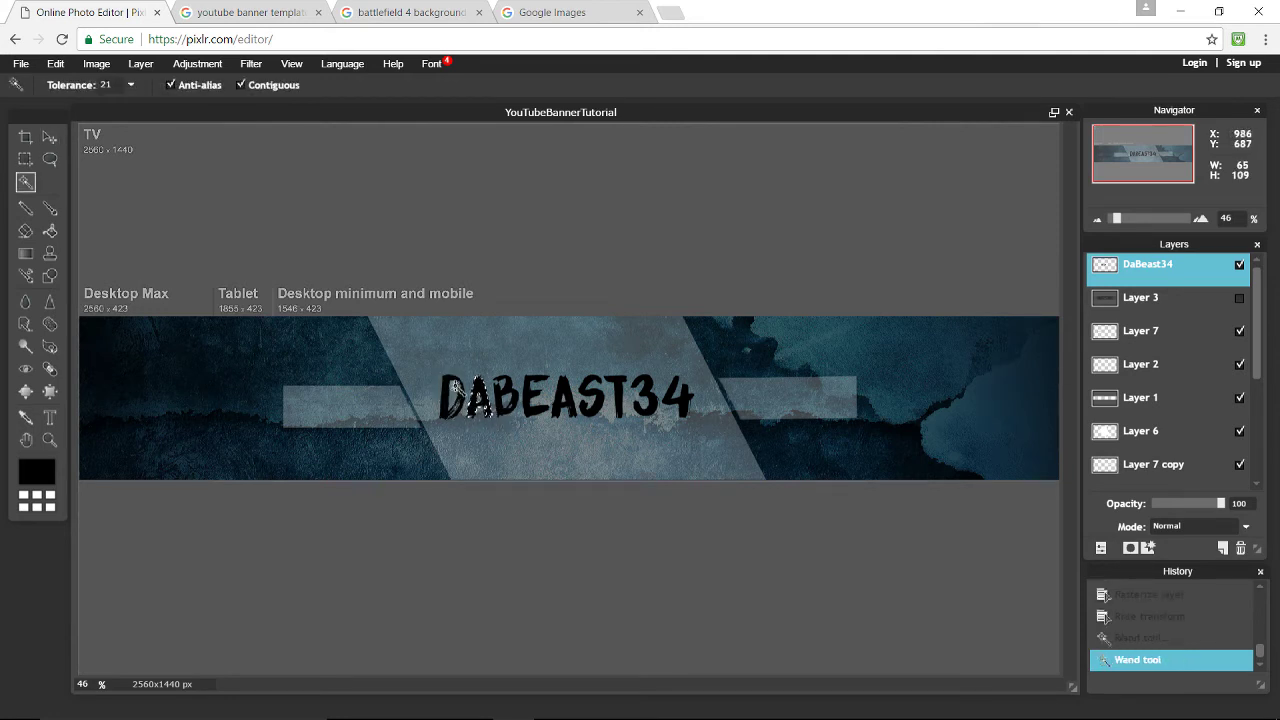
click(450, 392)
click(450, 394)
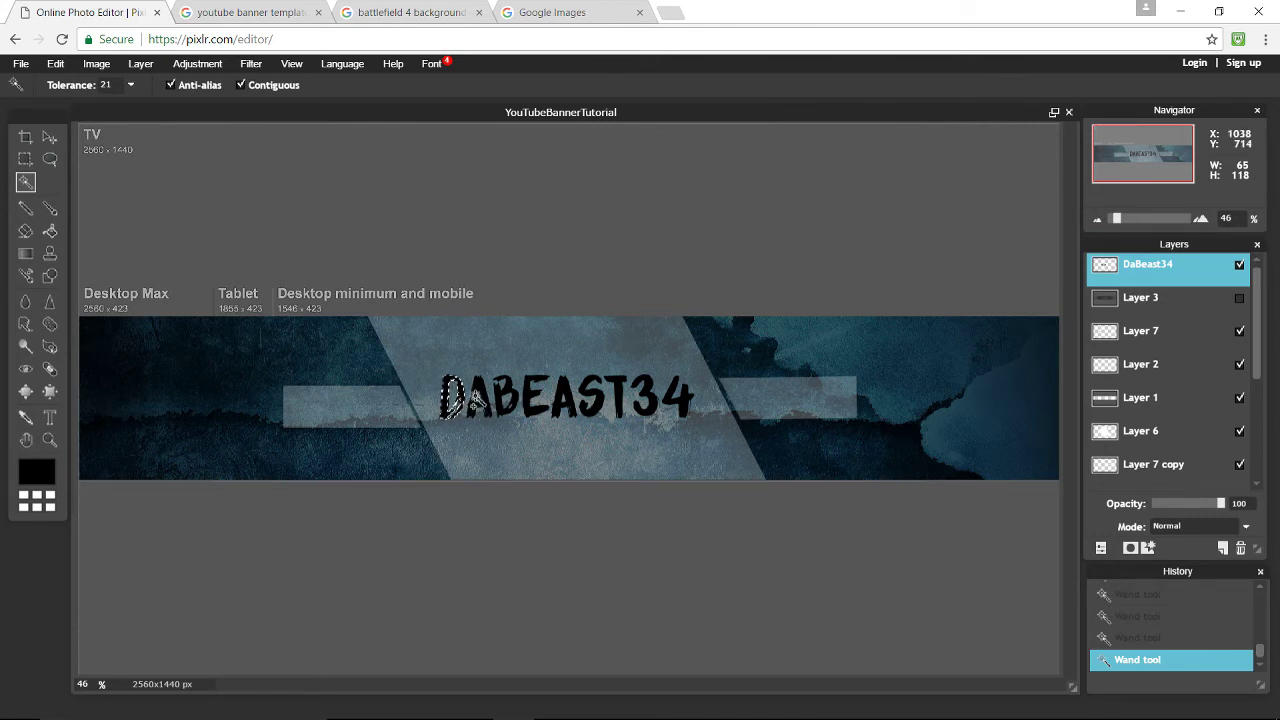
shift+click(532, 398)
shift+click(558, 402)
shift+click(590, 400)
shift+click(622, 398)
shift+click(622, 398)
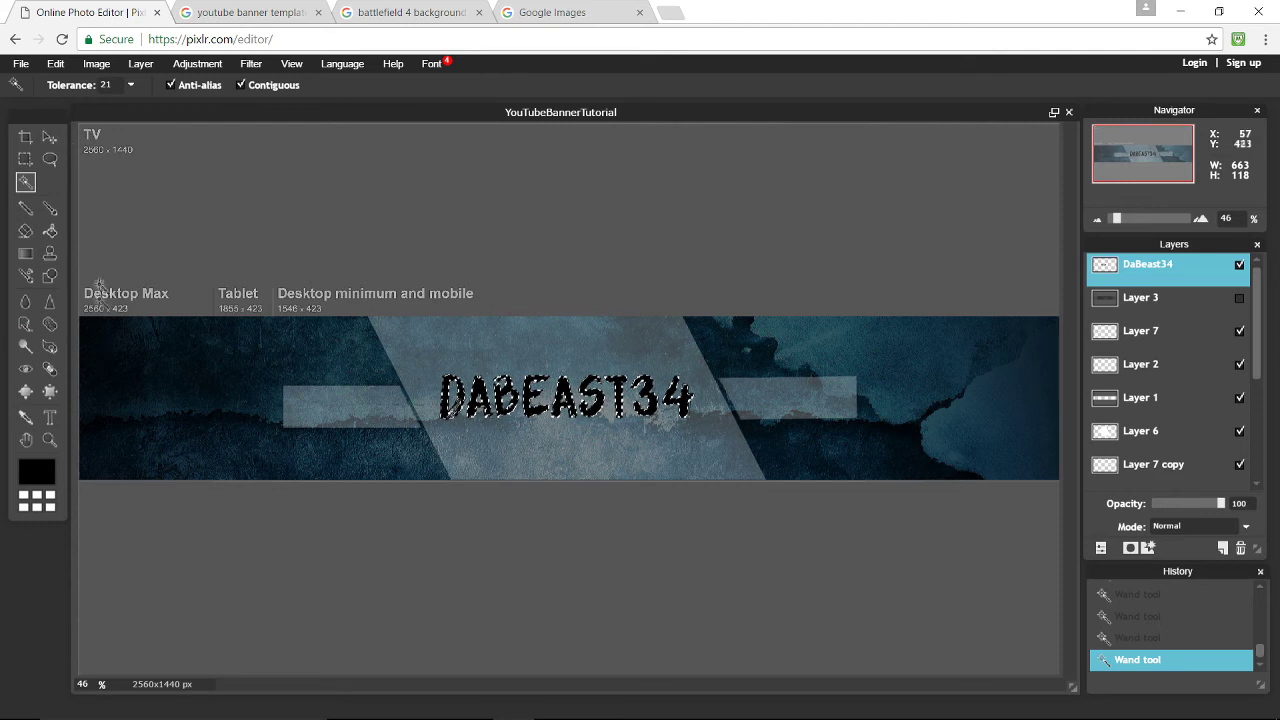
Fill the selected letters with the black-to-white gradient preset, then deselect
click(26, 255)
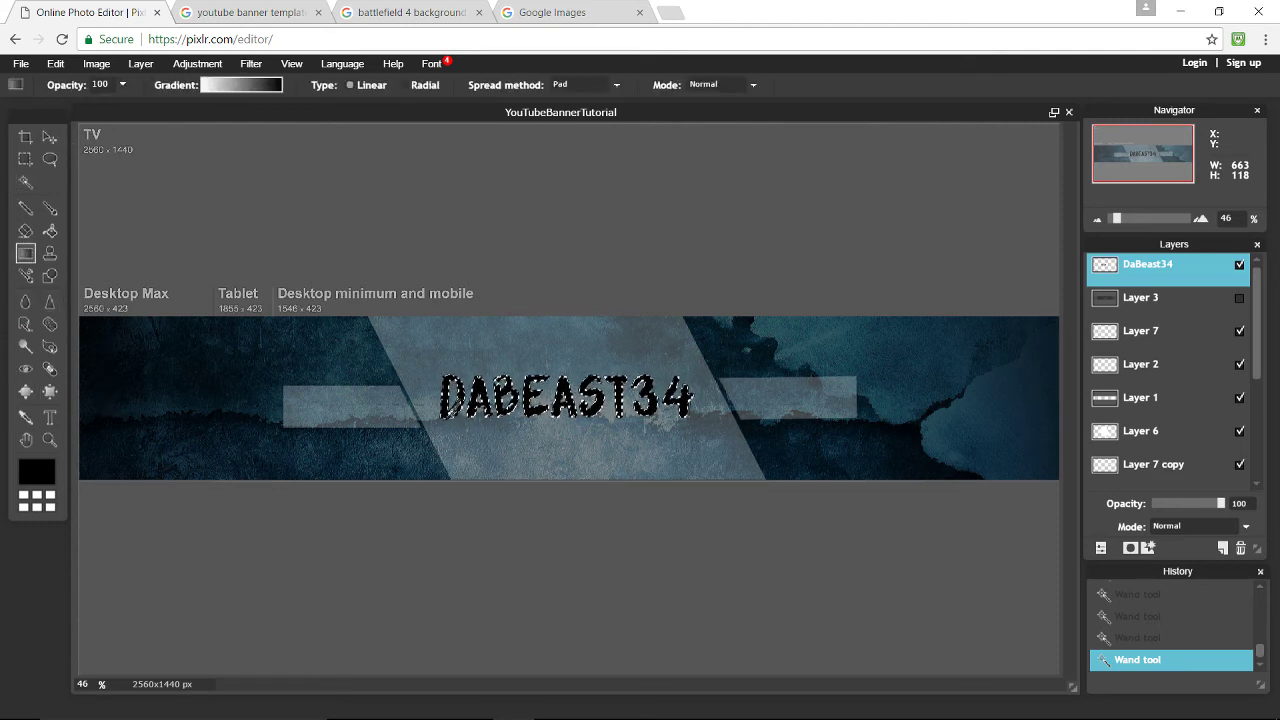
click(254, 88)
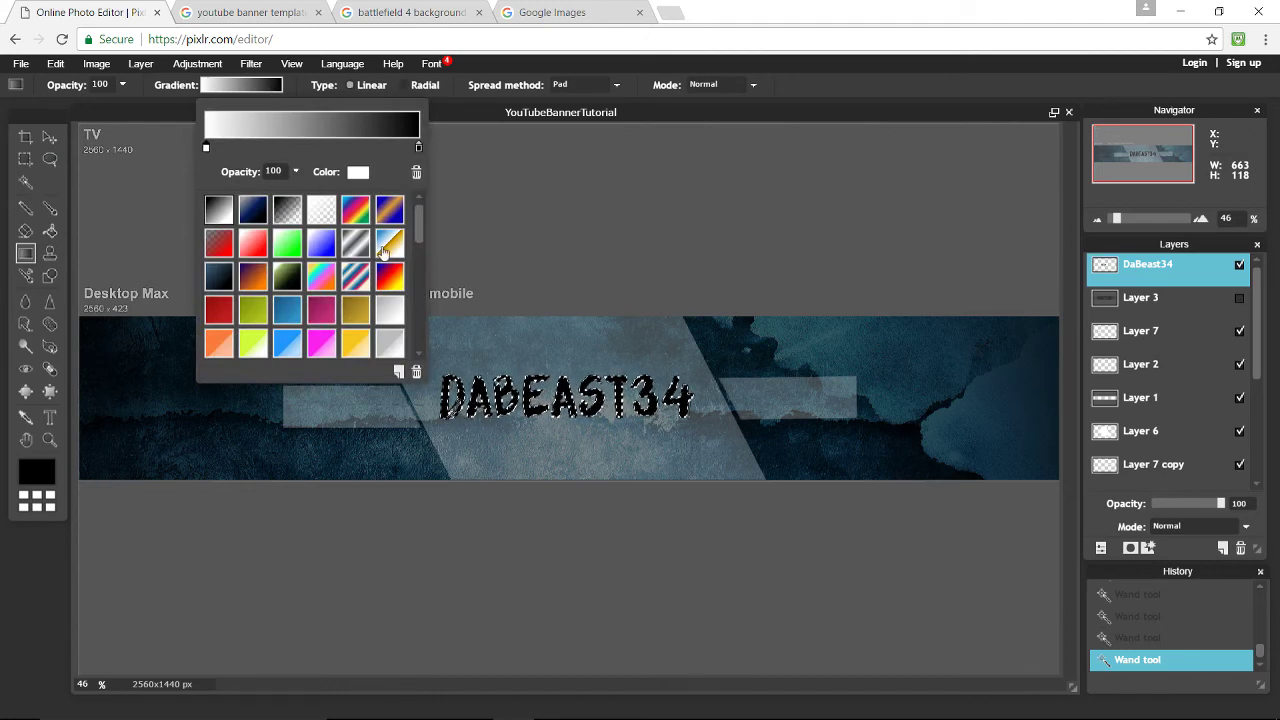
click(222, 210)
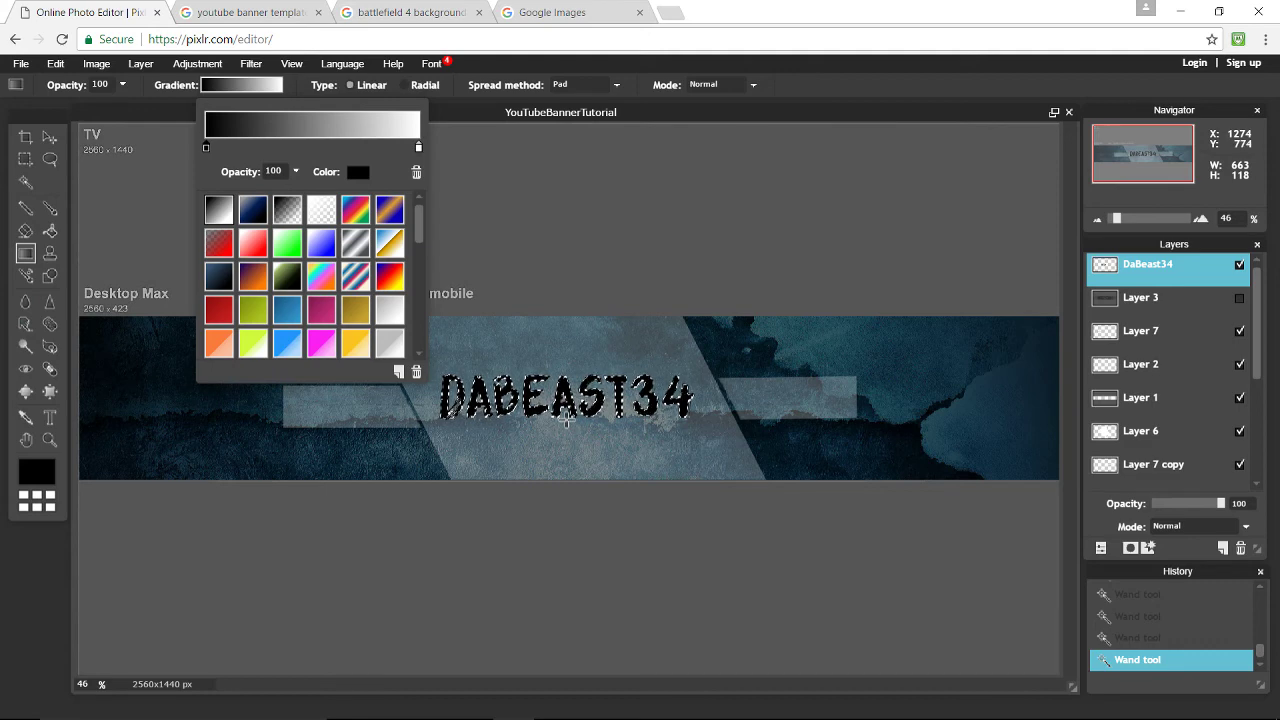
click(566, 420)
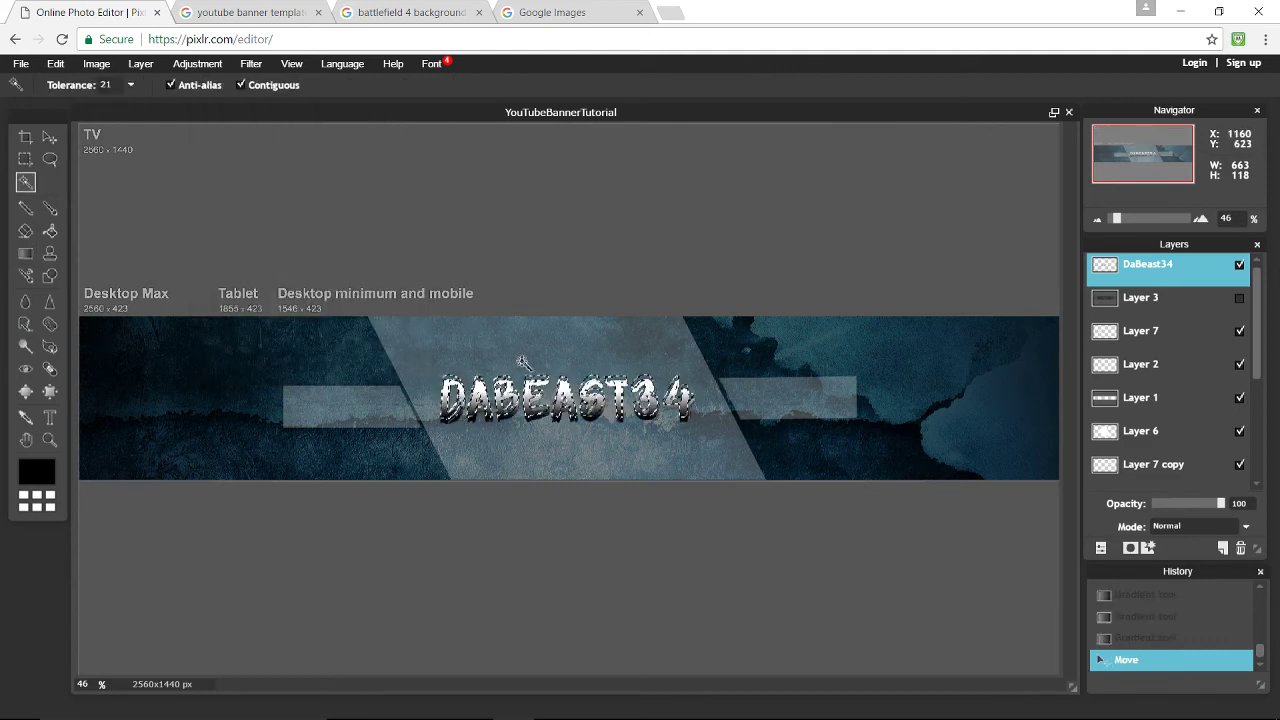
right_click(469, 365)
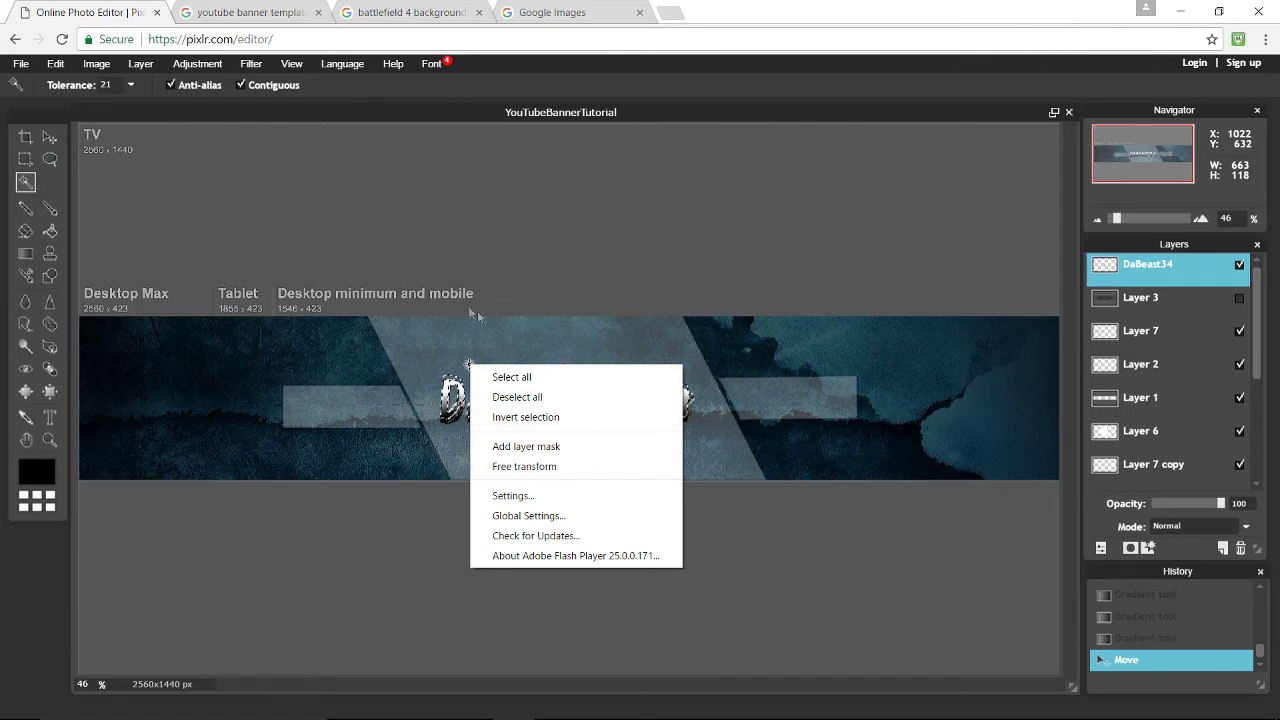
click(517, 397)
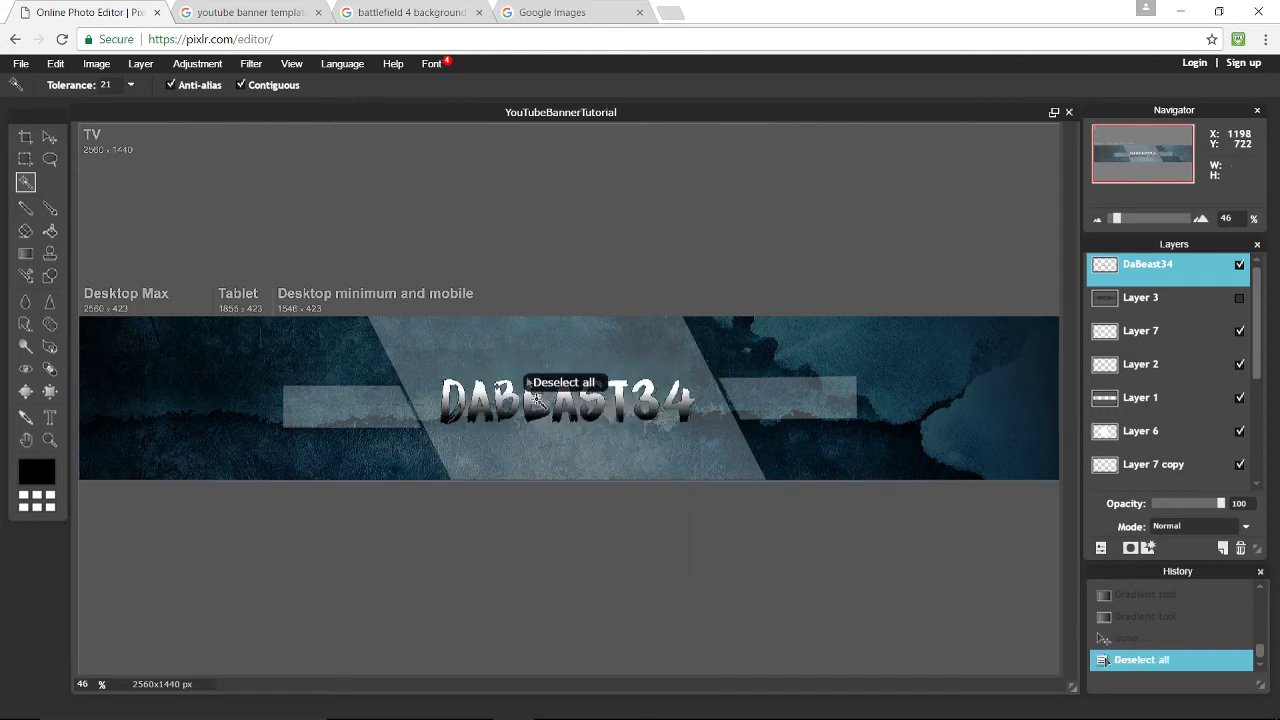
Nudge the DABEAST34 name slightly upward
click(49, 137)
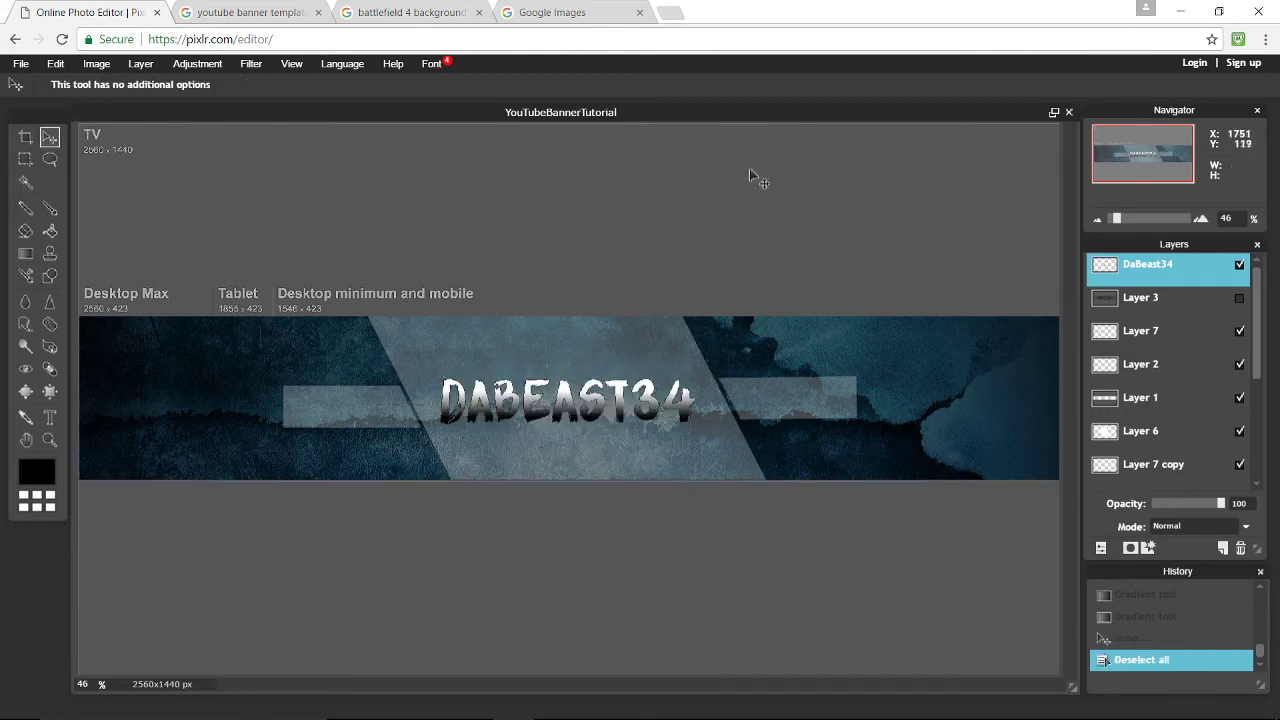
drag(586, 414, 585, 409)
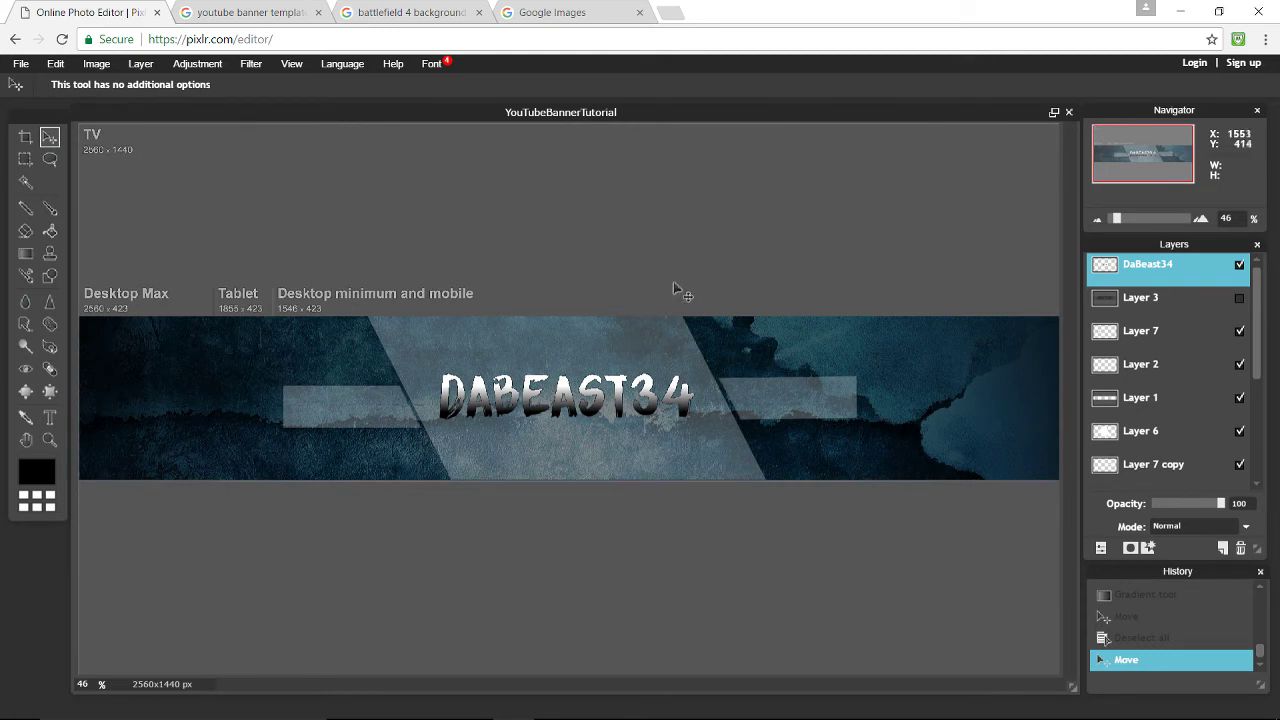
click(49, 417)
Add a new Alien League text layer above DABEAST34 that reads 'Tips'
click(462, 332)
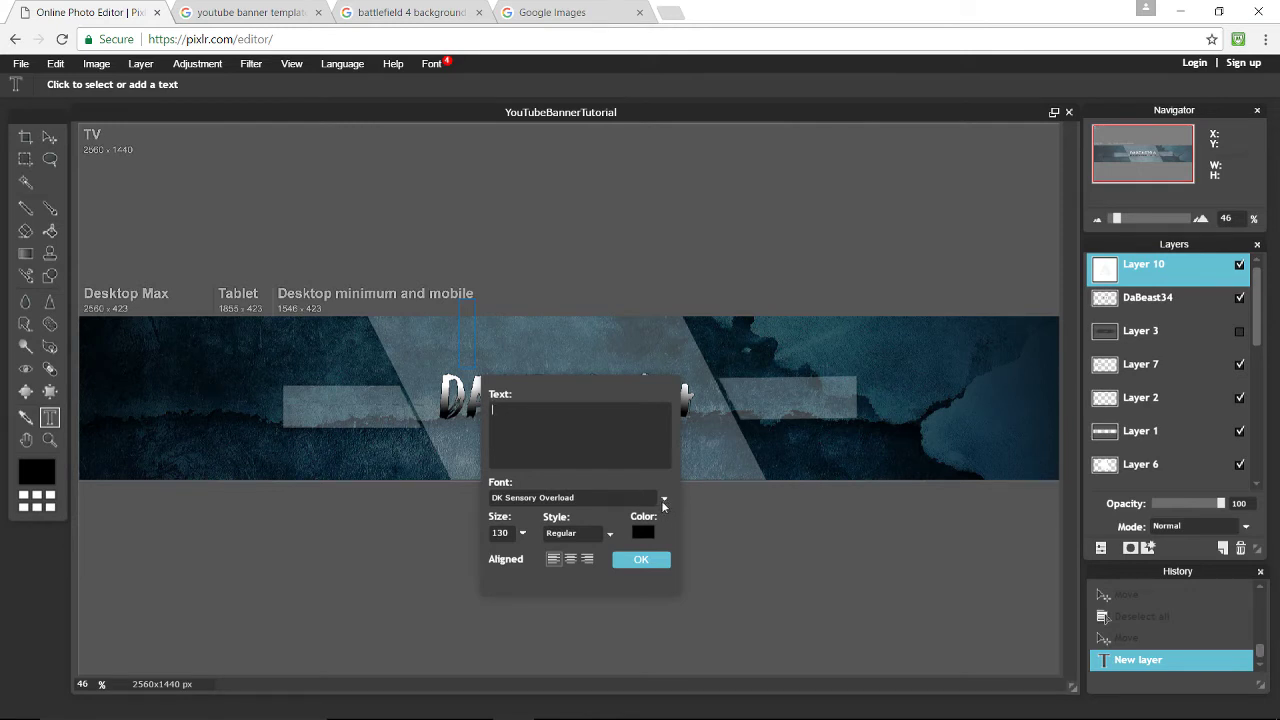
click(661, 500)
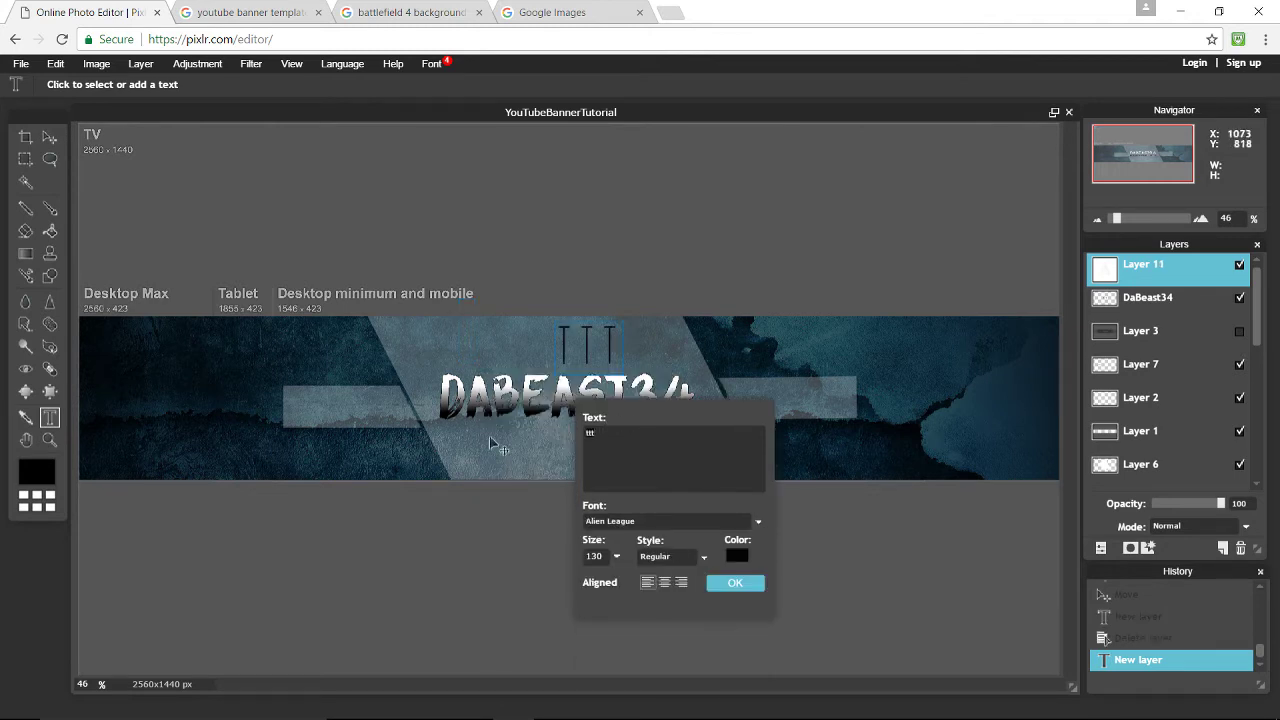
key(BackSpace)
key(BackSpace)
key(BackSpace)
text(Official Cha)
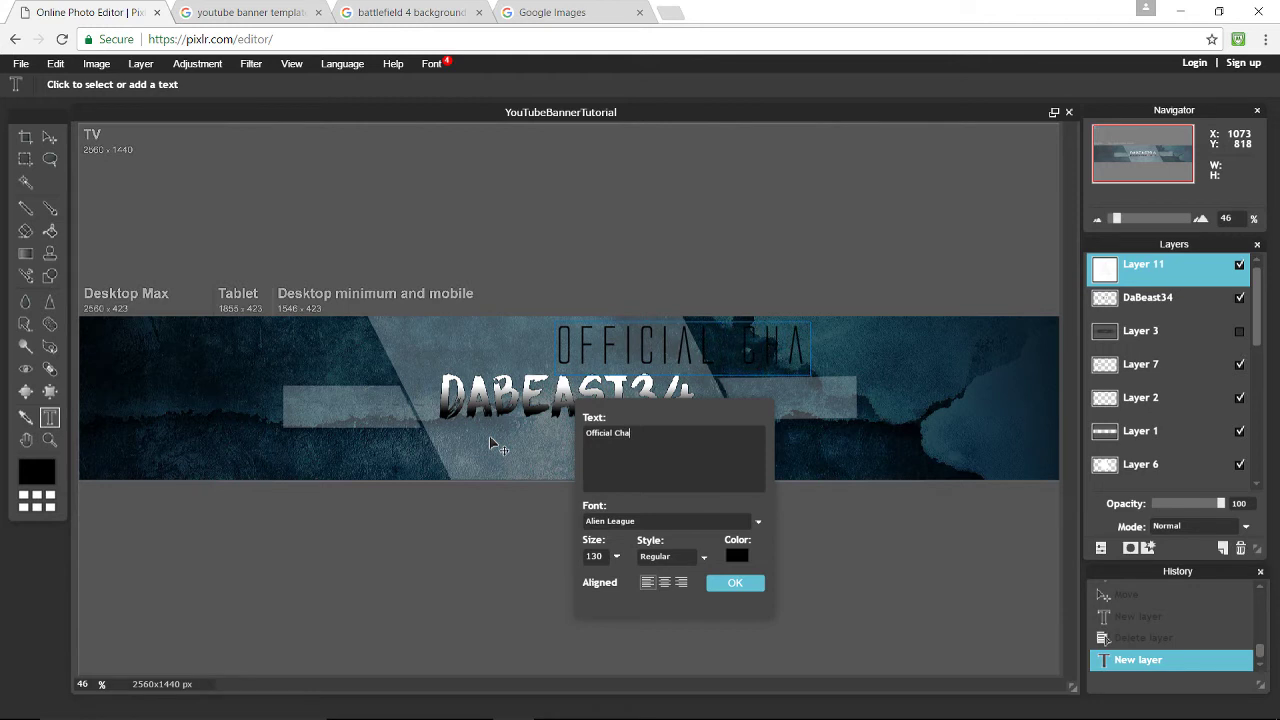
key(BackSpace)
key(BackSpace)
key(BackSpace)
key(BackSpace)
key(BackSpace)
key(BackSpace)
key(BackSpace)
key(BackSpace)
key(BackSpace)
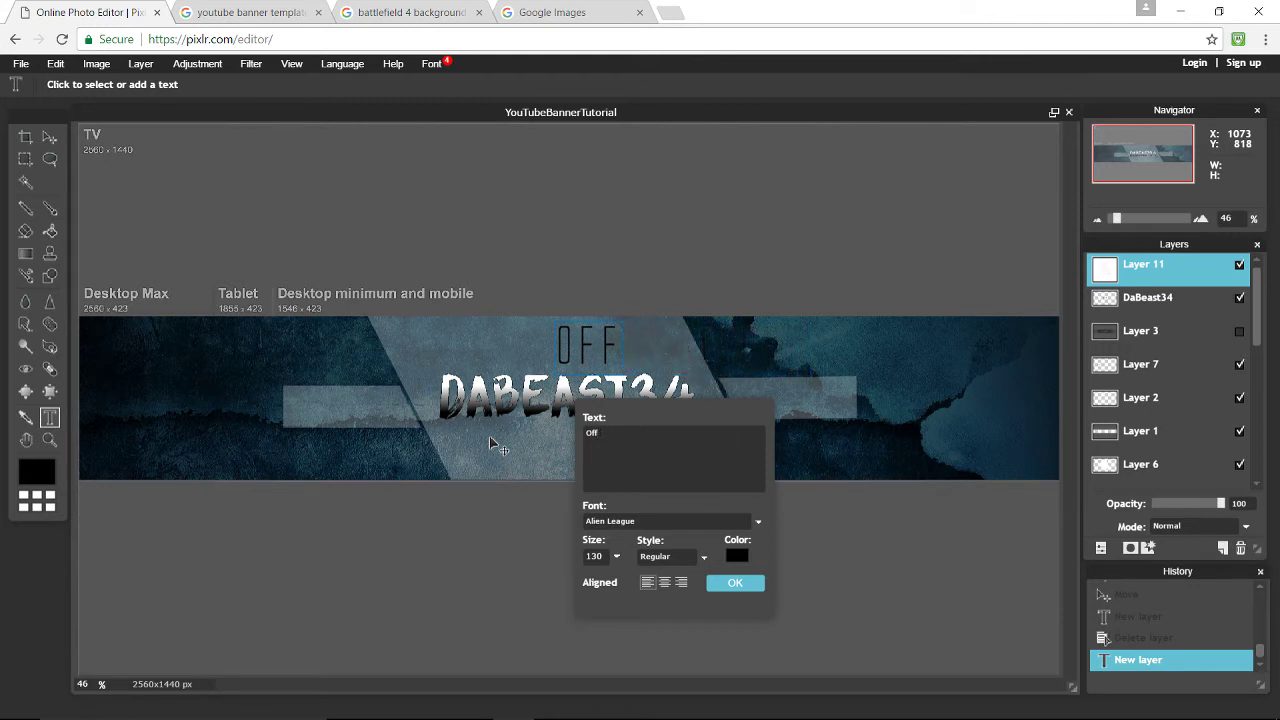
key(BackSpace)
text(Tips)
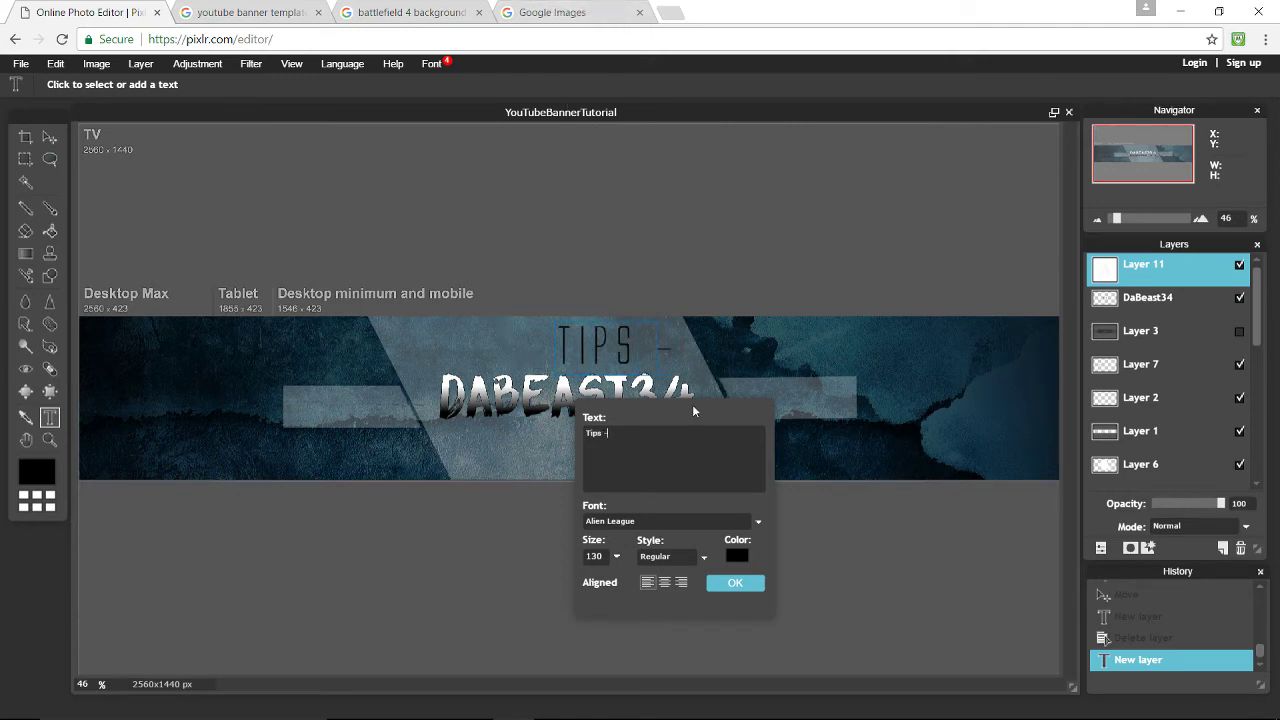
Copy a middle dot (·) from a Google web search for 'type dot' and return to Pixlr
click(505, 8)
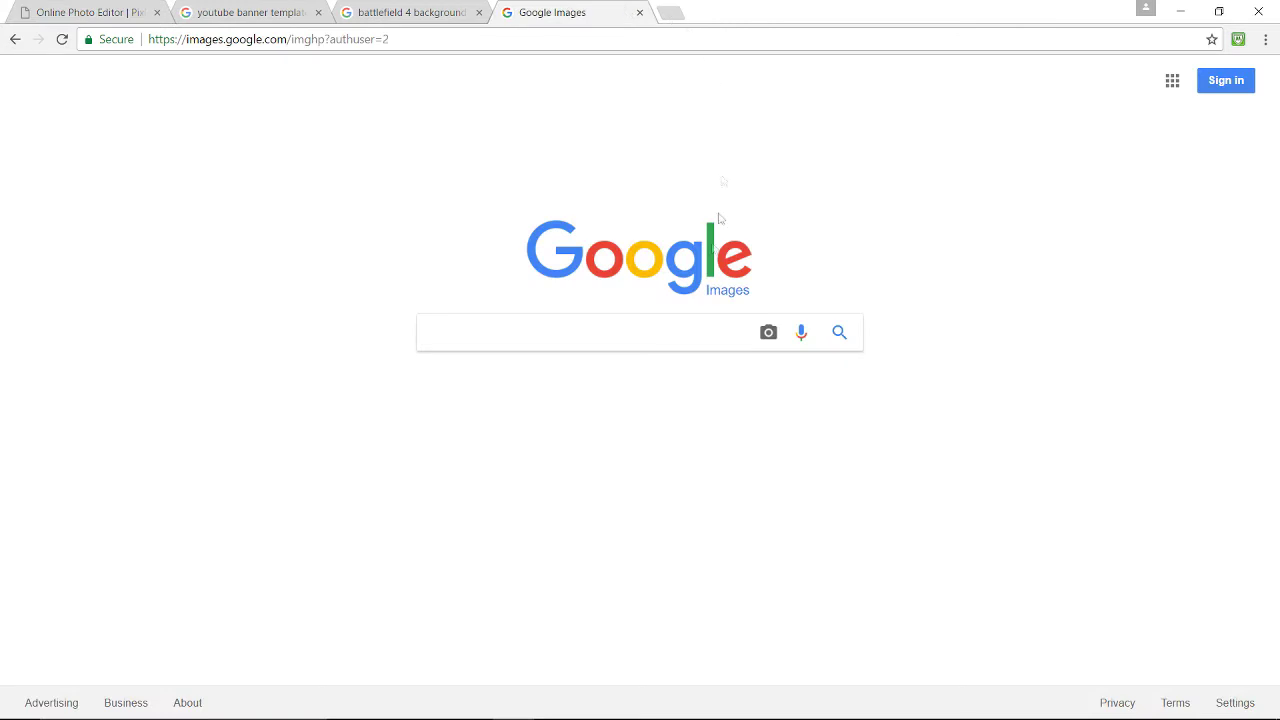
text(type dot)
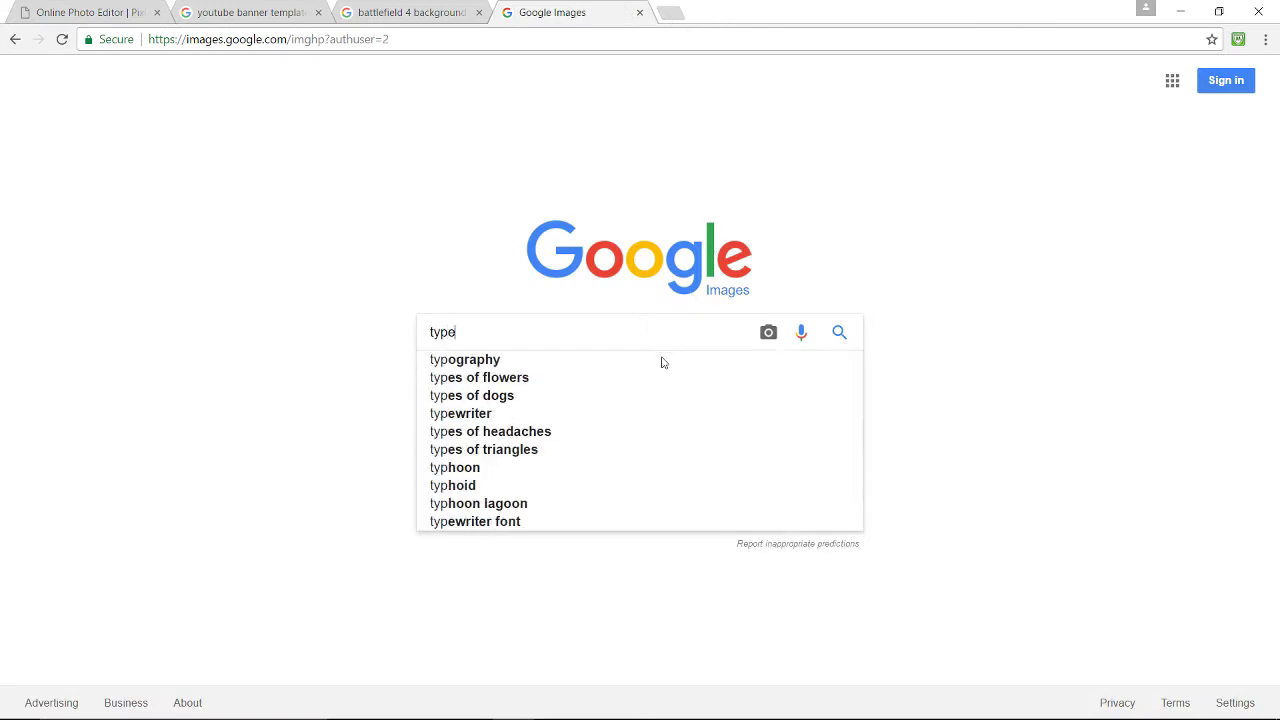
key(Return)
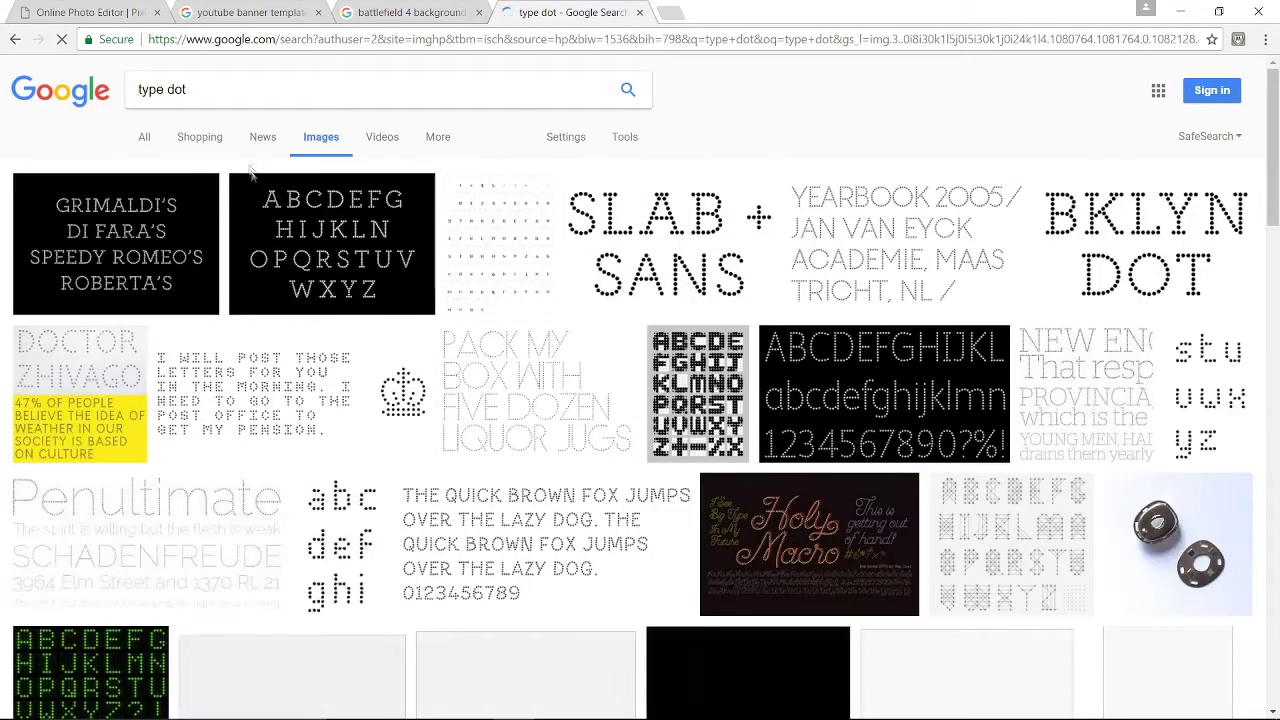
click(140, 135)
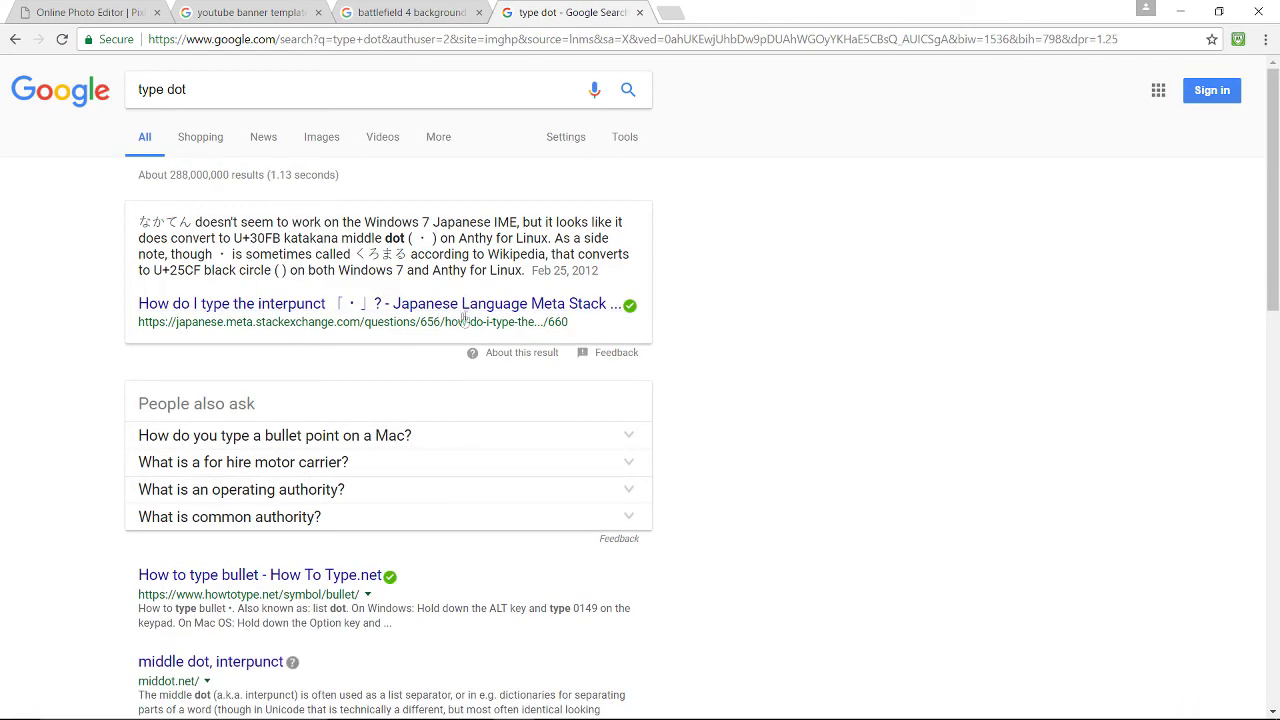
double_click(422, 238)
click(404, 10)
click(90, 8)
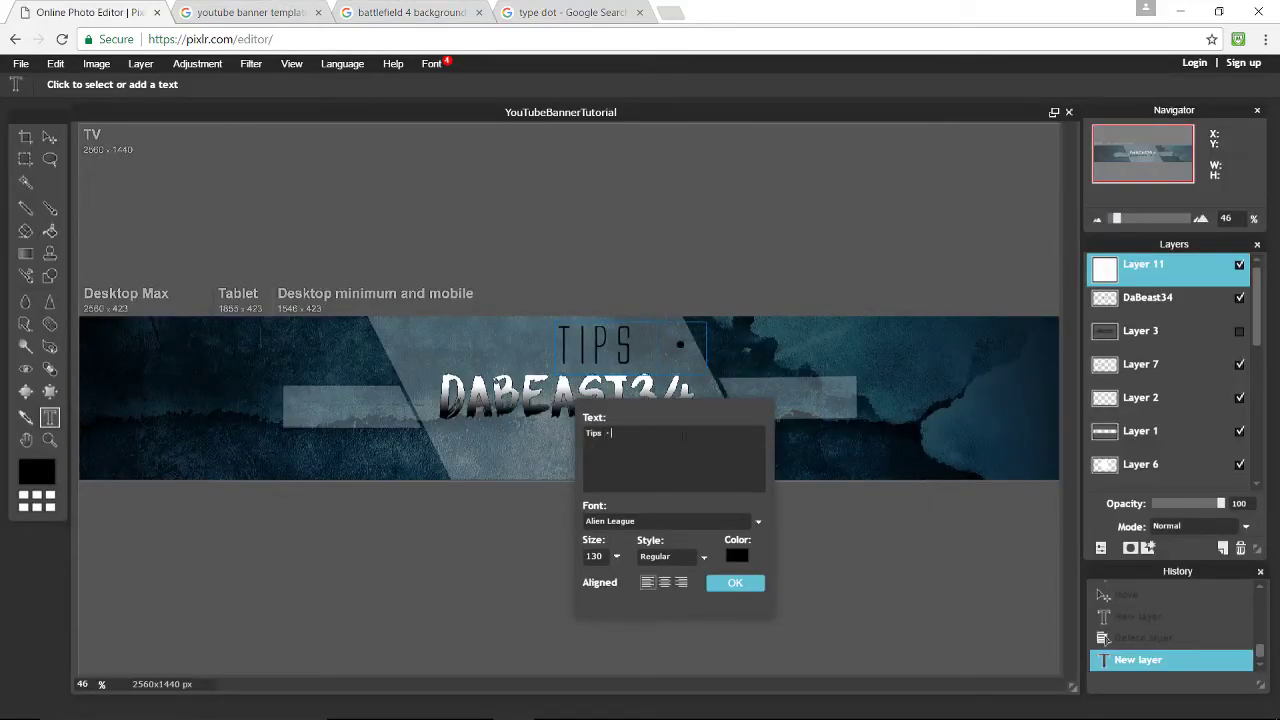
Complete the tagline as 'Tips · Tutorials · Gaming' at size 61 and nudge it into place
key(BackSpace)
text(Tutorials · Gaming)
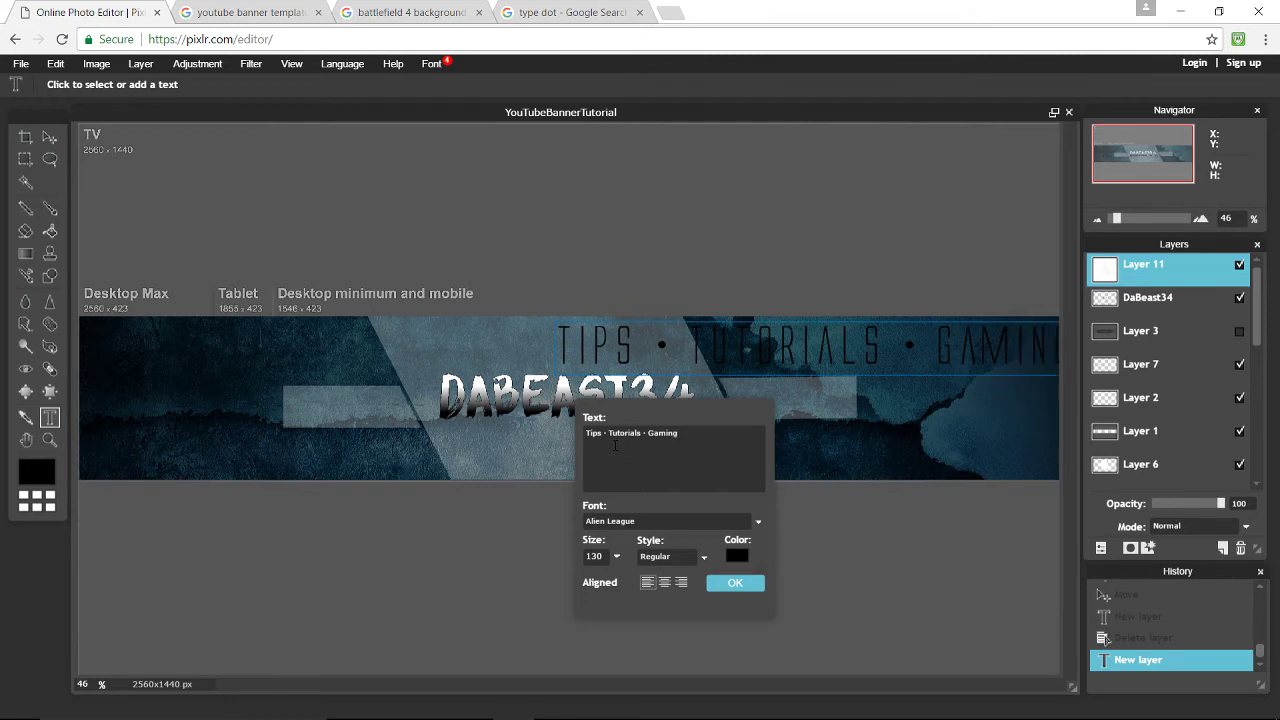
click(616, 556)
drag(603, 580, 574, 583)
click(735, 583)
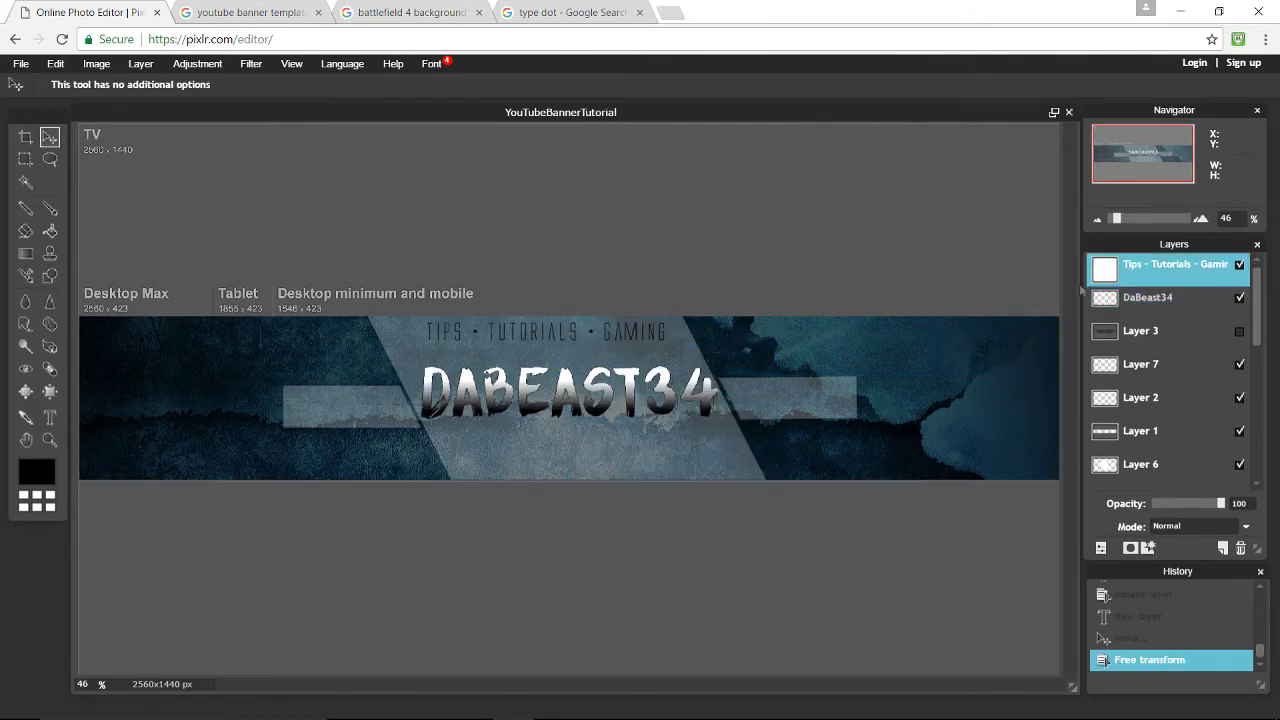
drag(570, 341, 581, 351)
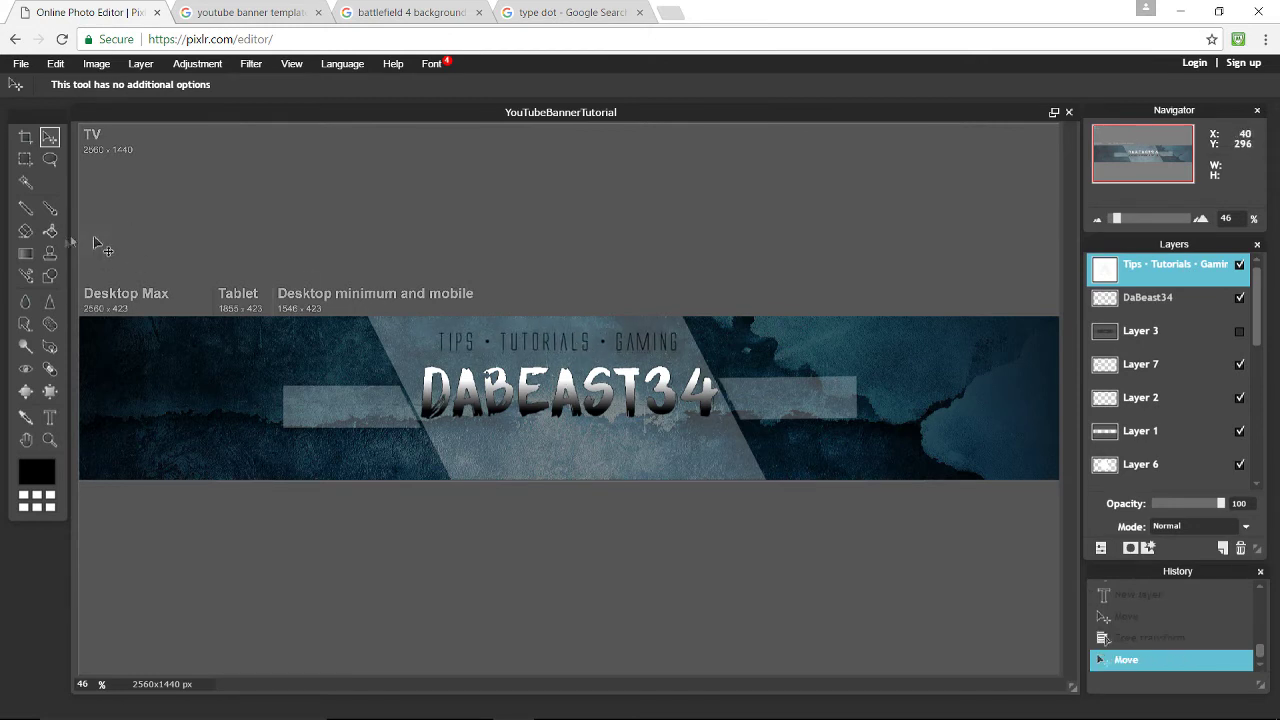
Recolour the tagline text white
click(50, 418)
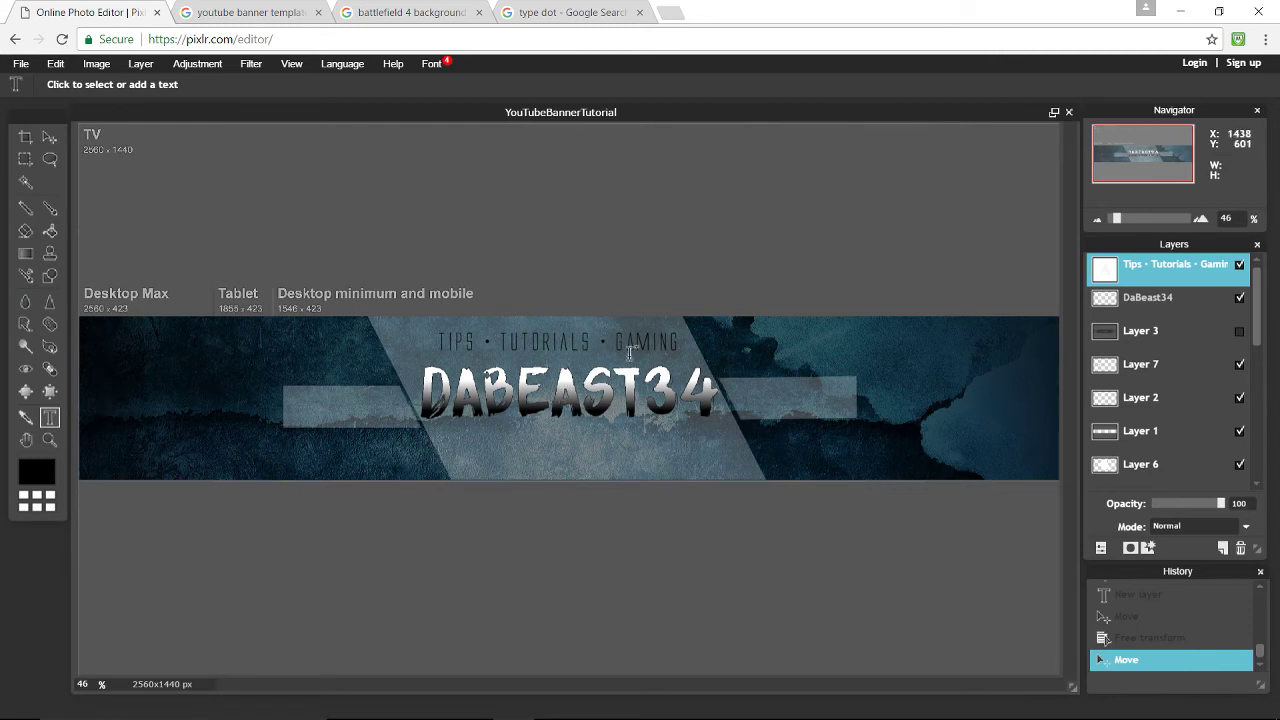
click(621, 315)
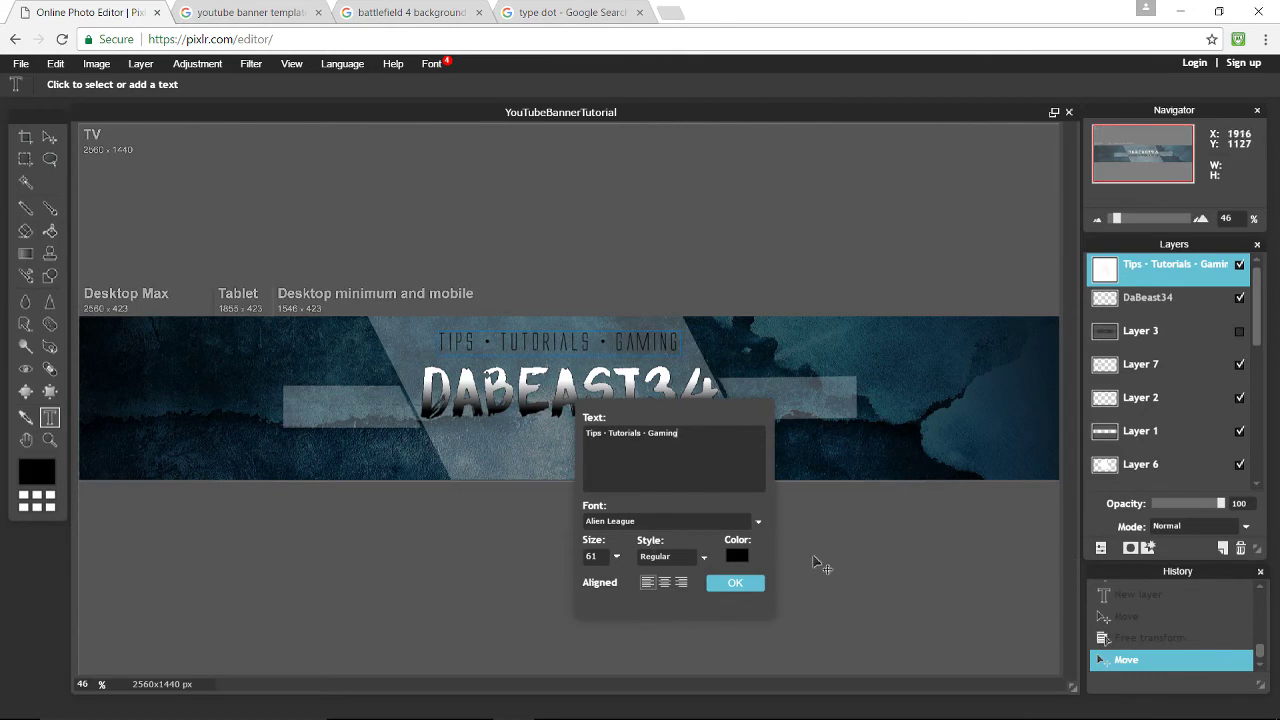
click(737, 555)
drag(461, 452, 910, 456)
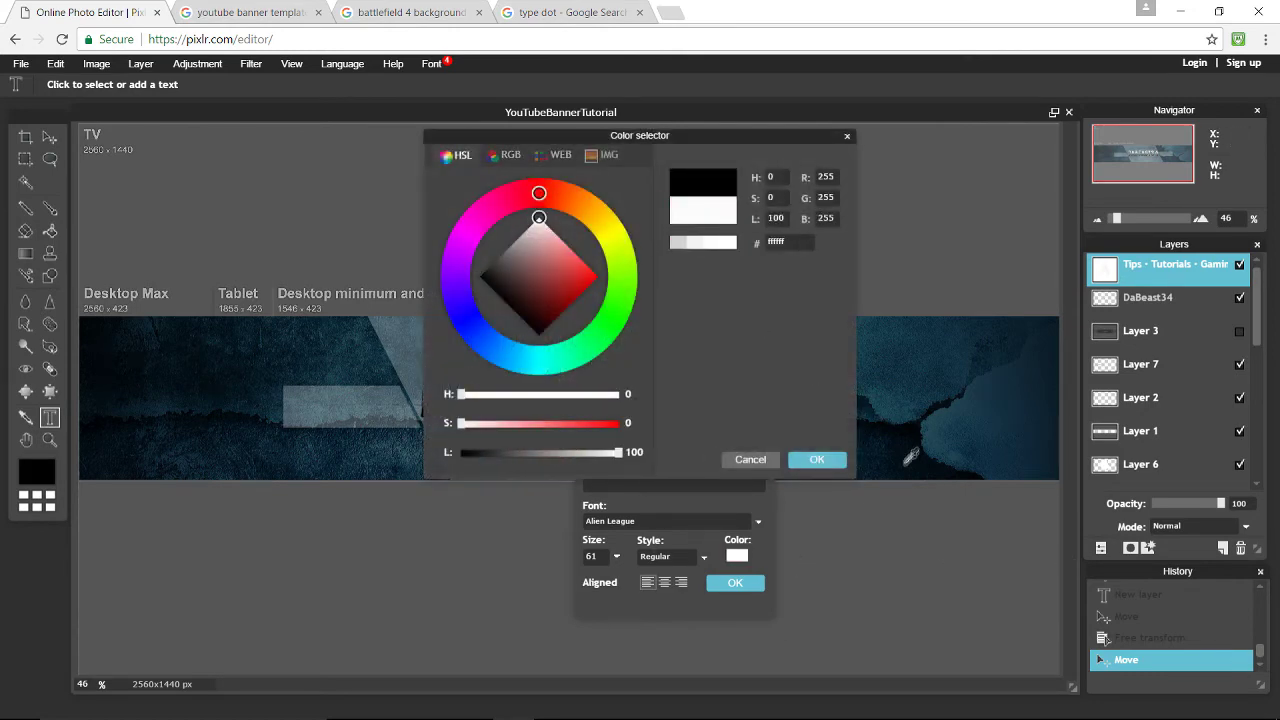
click(817, 459)
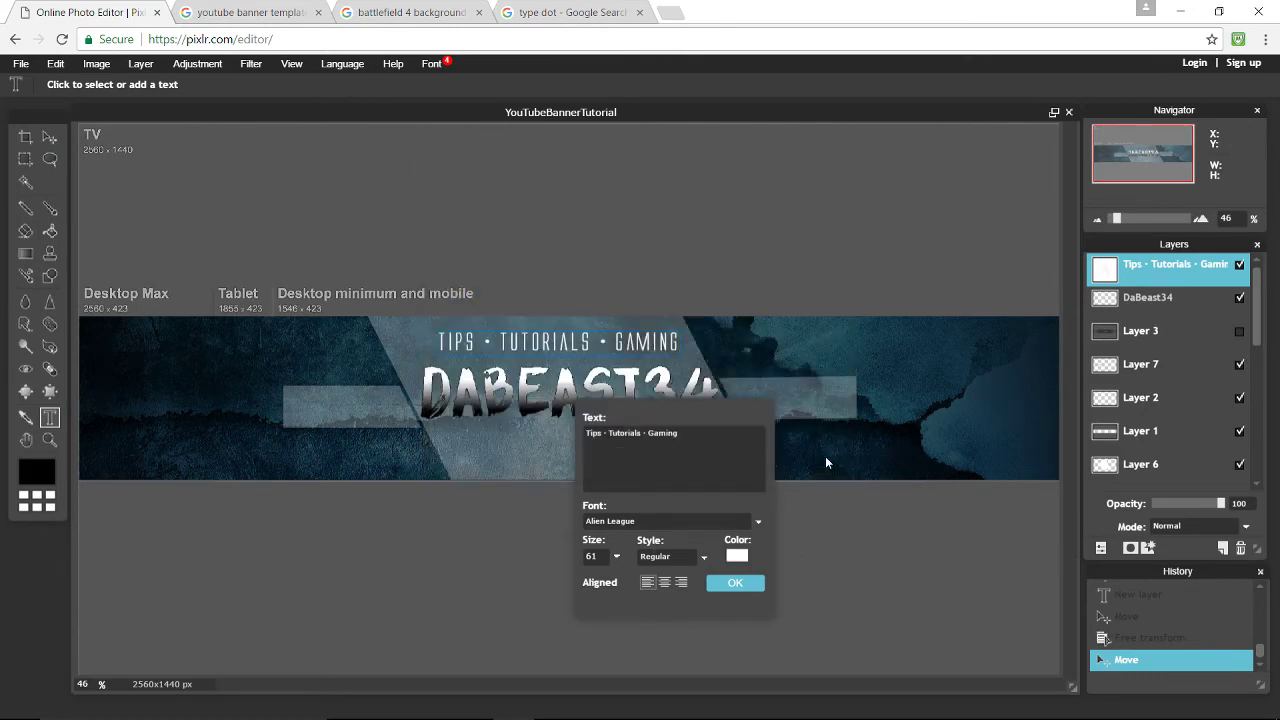
click(739, 584)
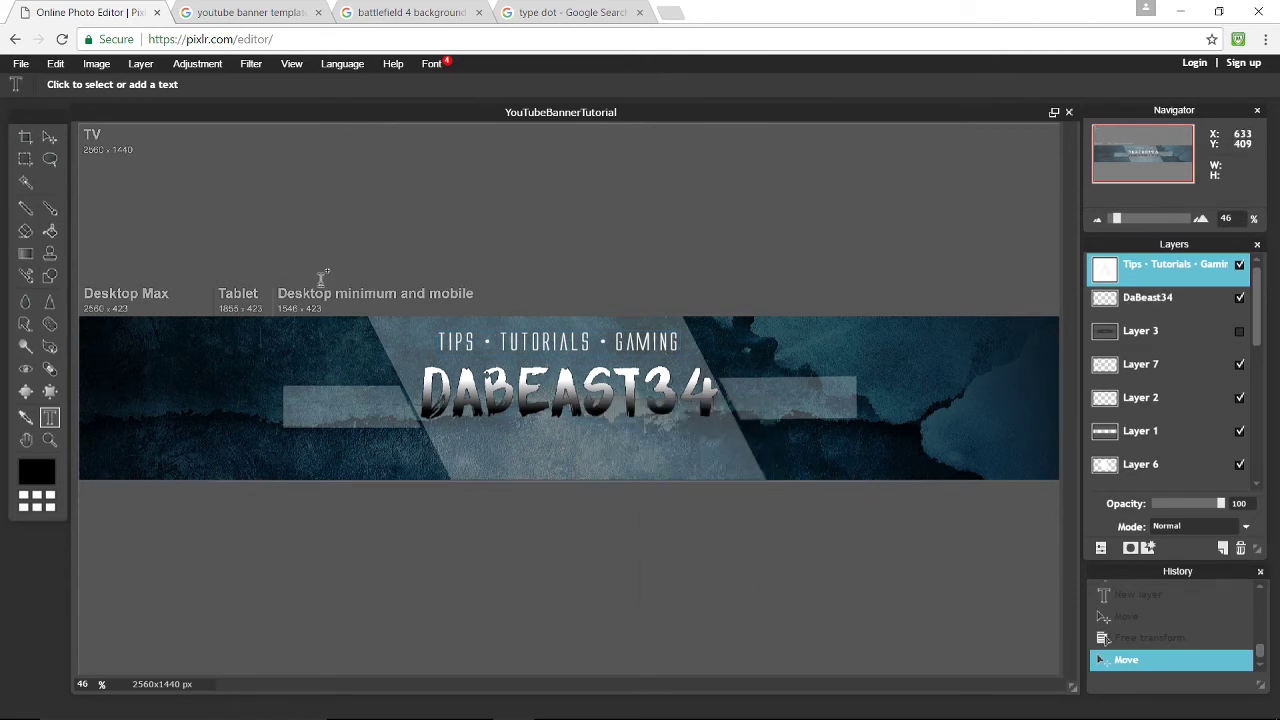
Rasterize the tagline layer and free-transform it slightly narrower
click(48, 136)
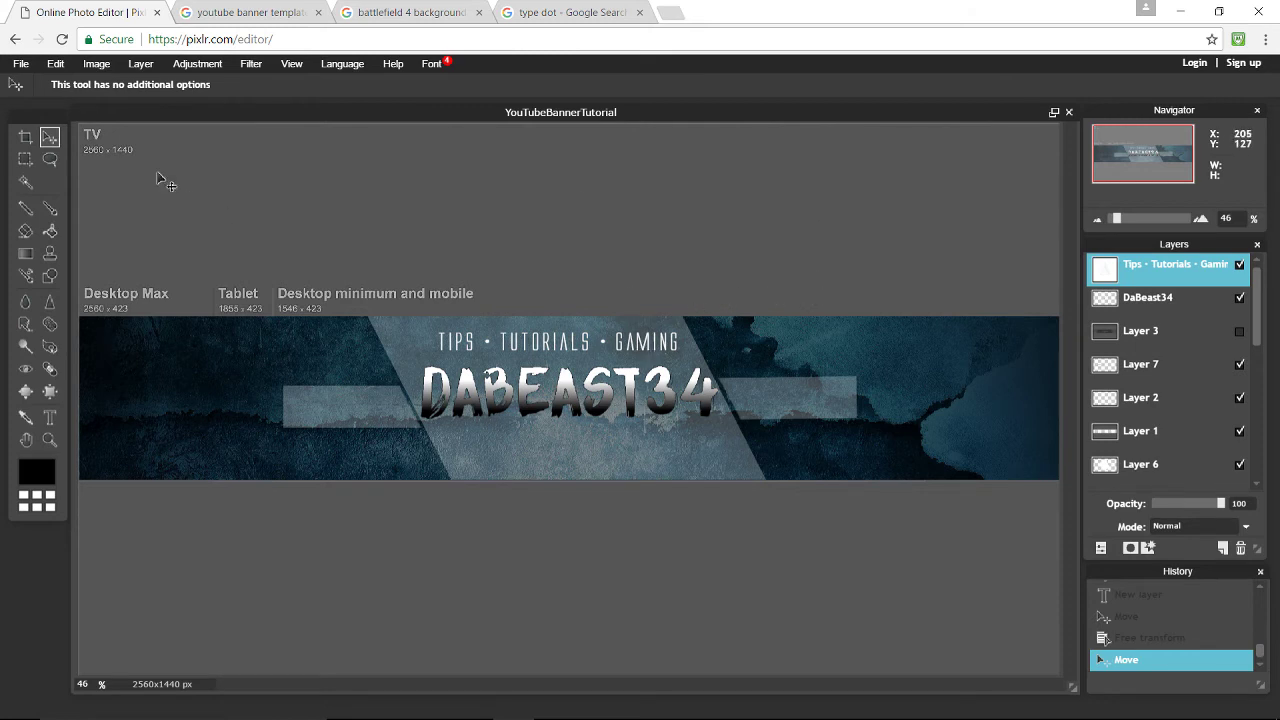
right_click(1175, 268)
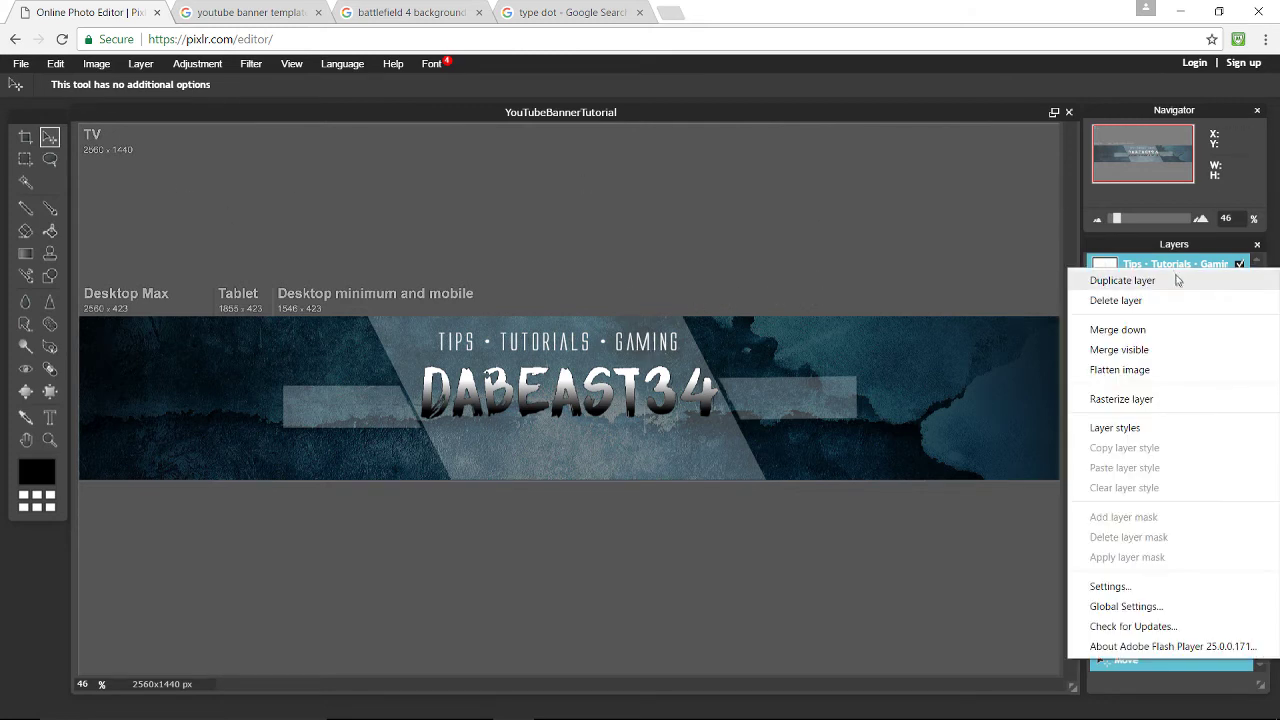
click(1121, 398)
click(55, 63)
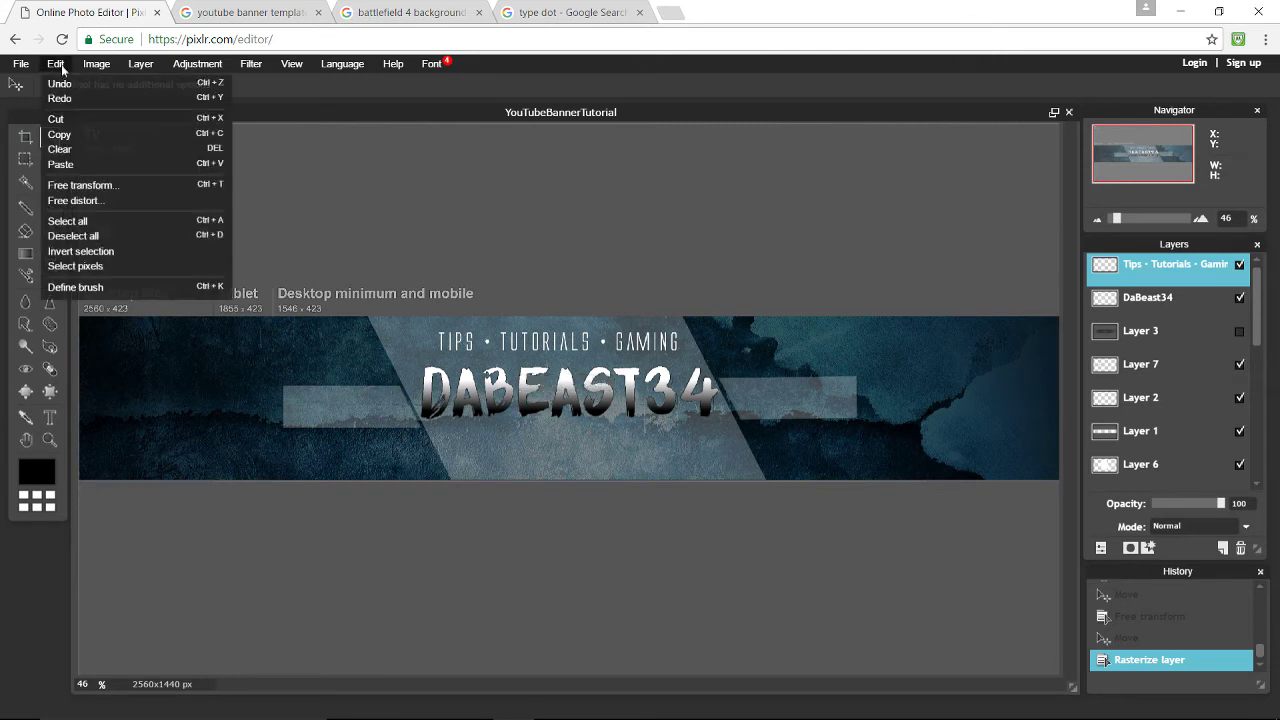
click(86, 177)
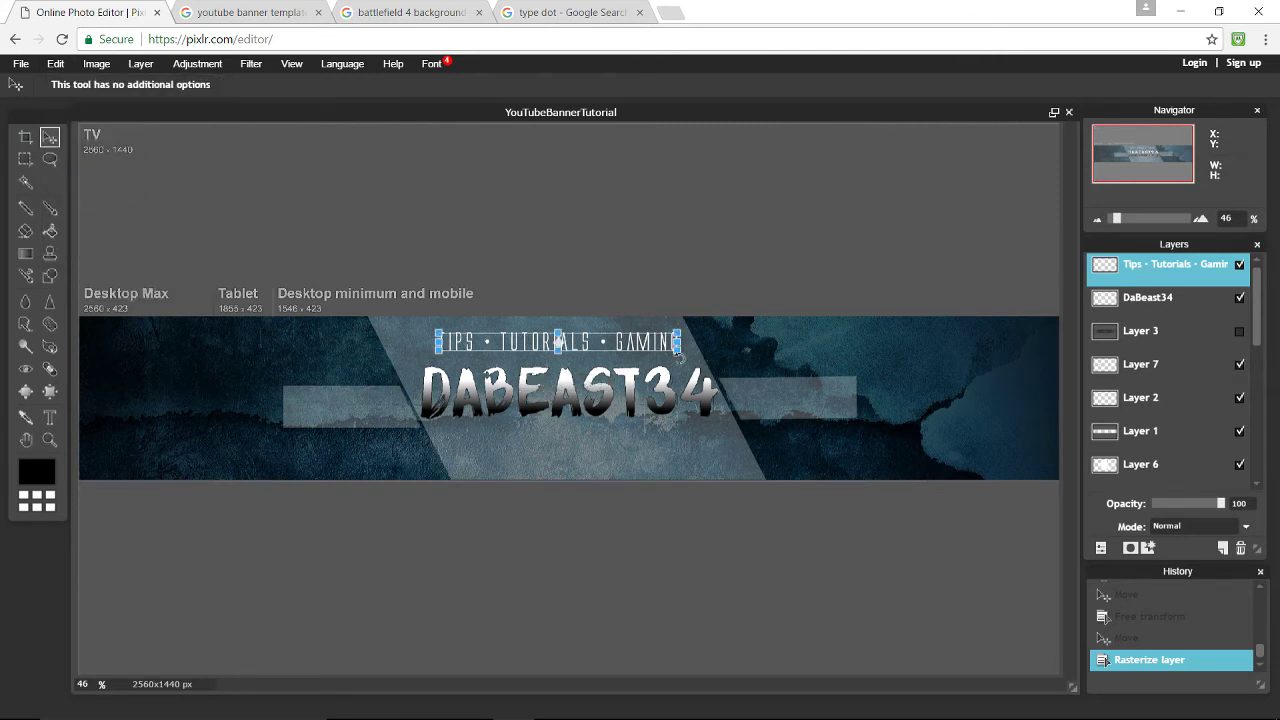
drag(681, 353, 681, 353)
click(624, 391)
click(564, 423)
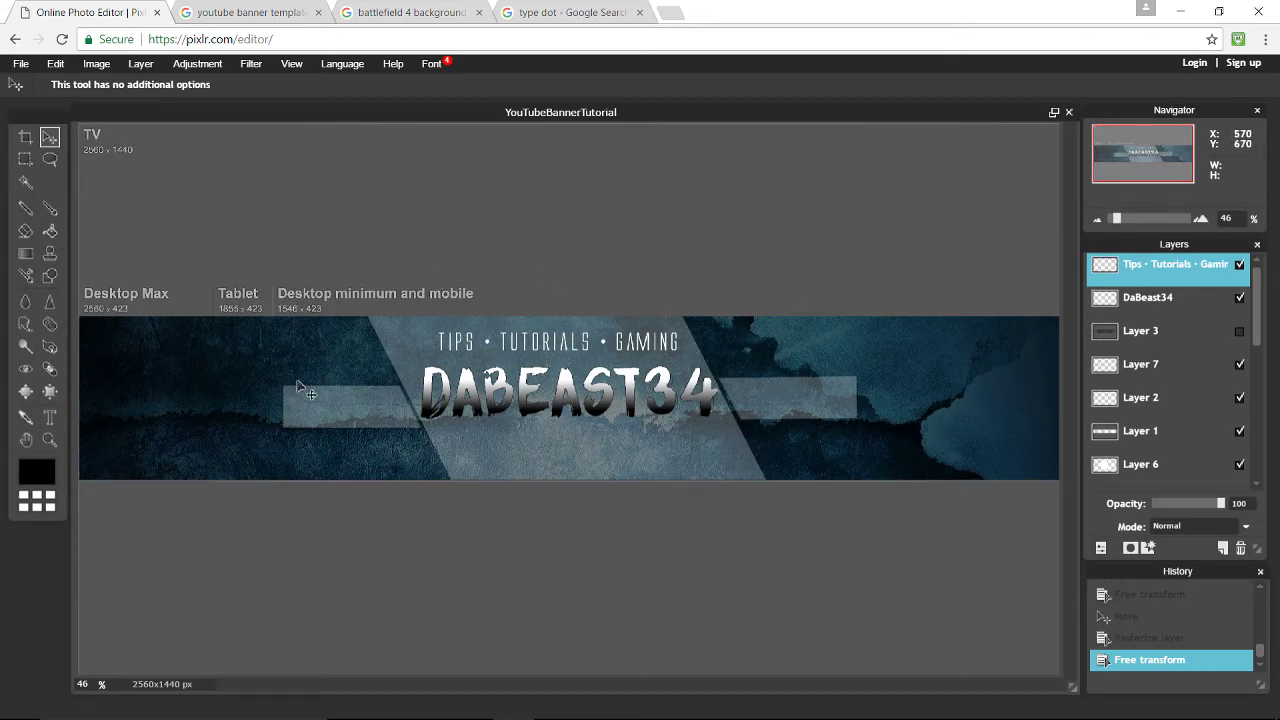
Start a DK Sensory Overload text layer on the left bar and type the Twitter handle
click(50, 418)
click(350, 405)
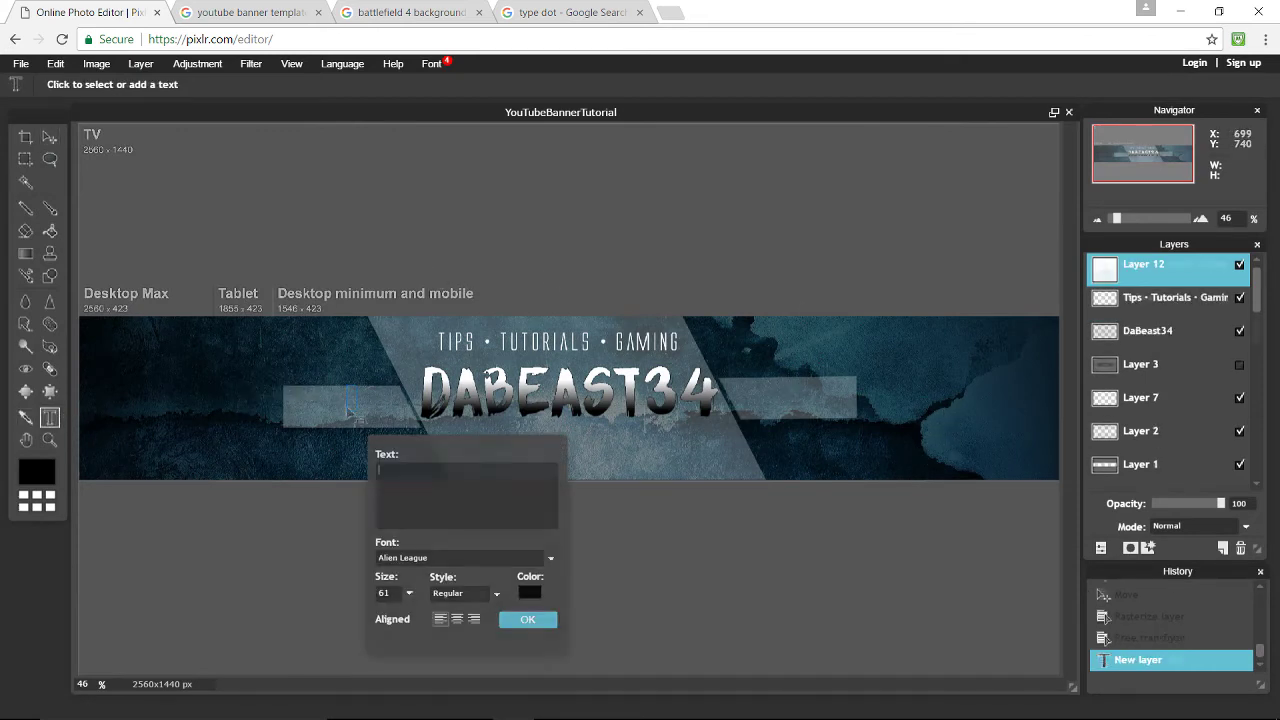
click(552, 558)
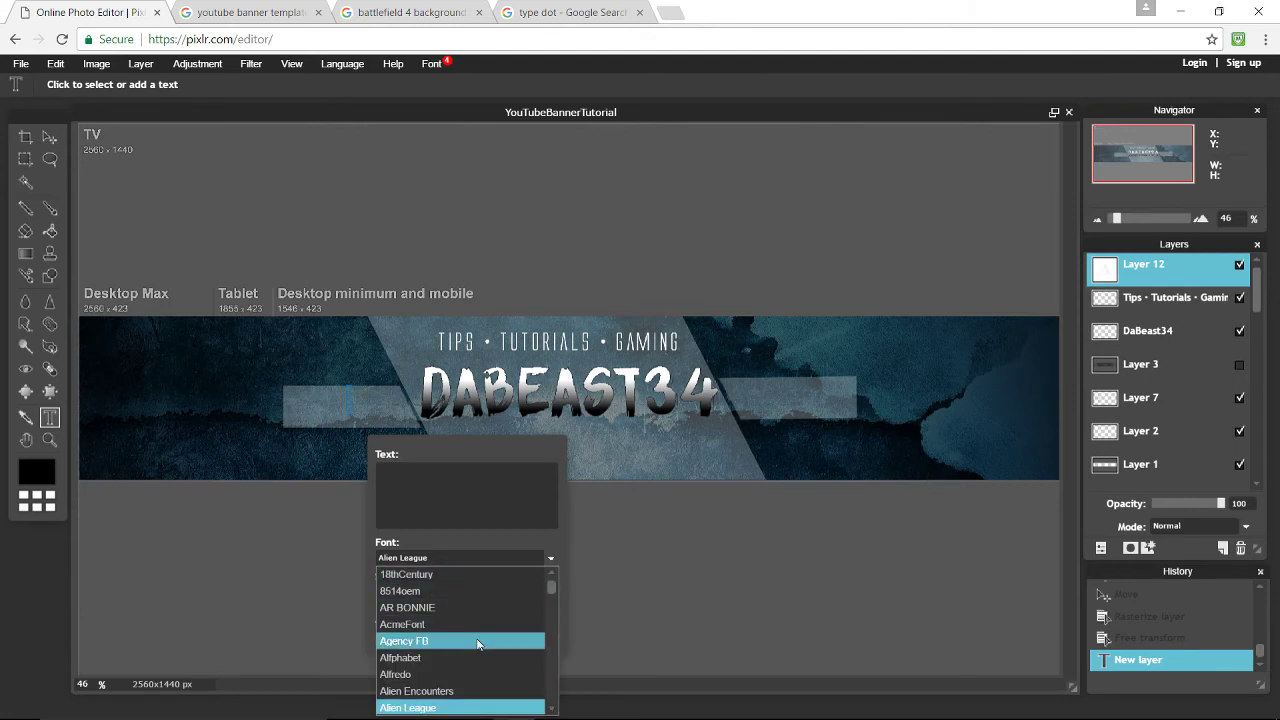
scroll(492, 640, down, 5)
scroll(490, 667, down, 3)
click(490, 667)
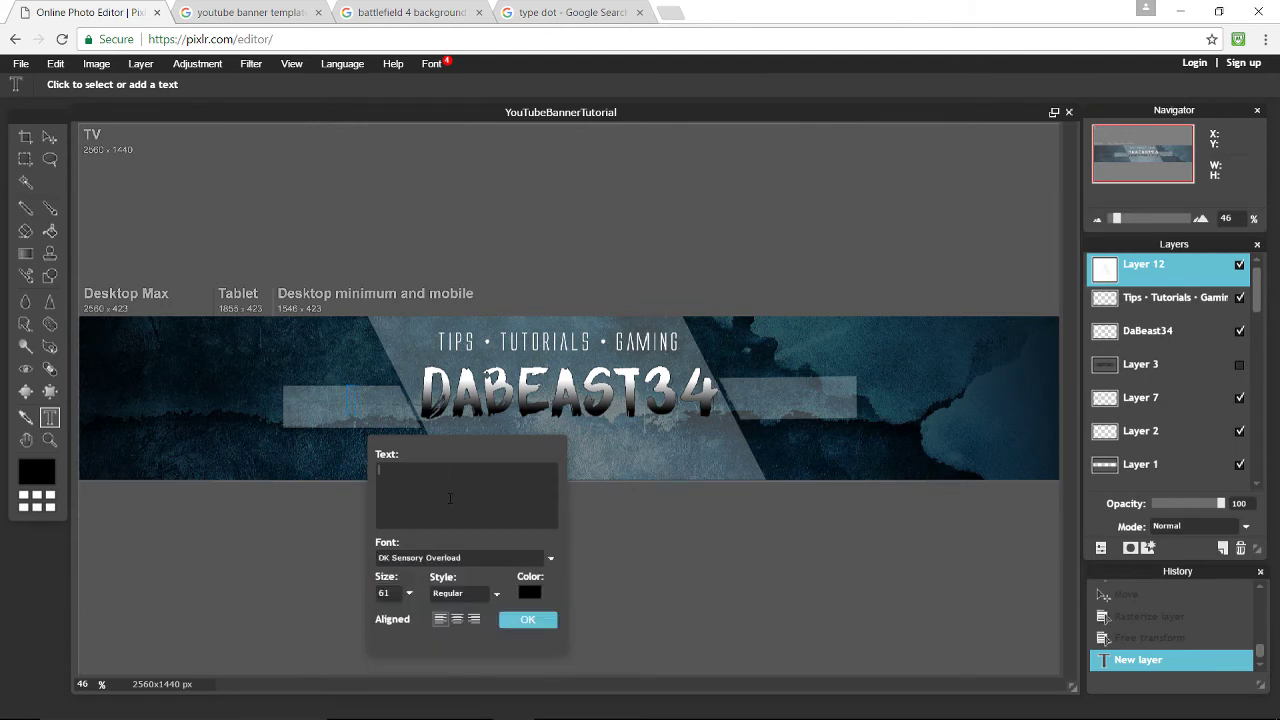
text(@Rea)
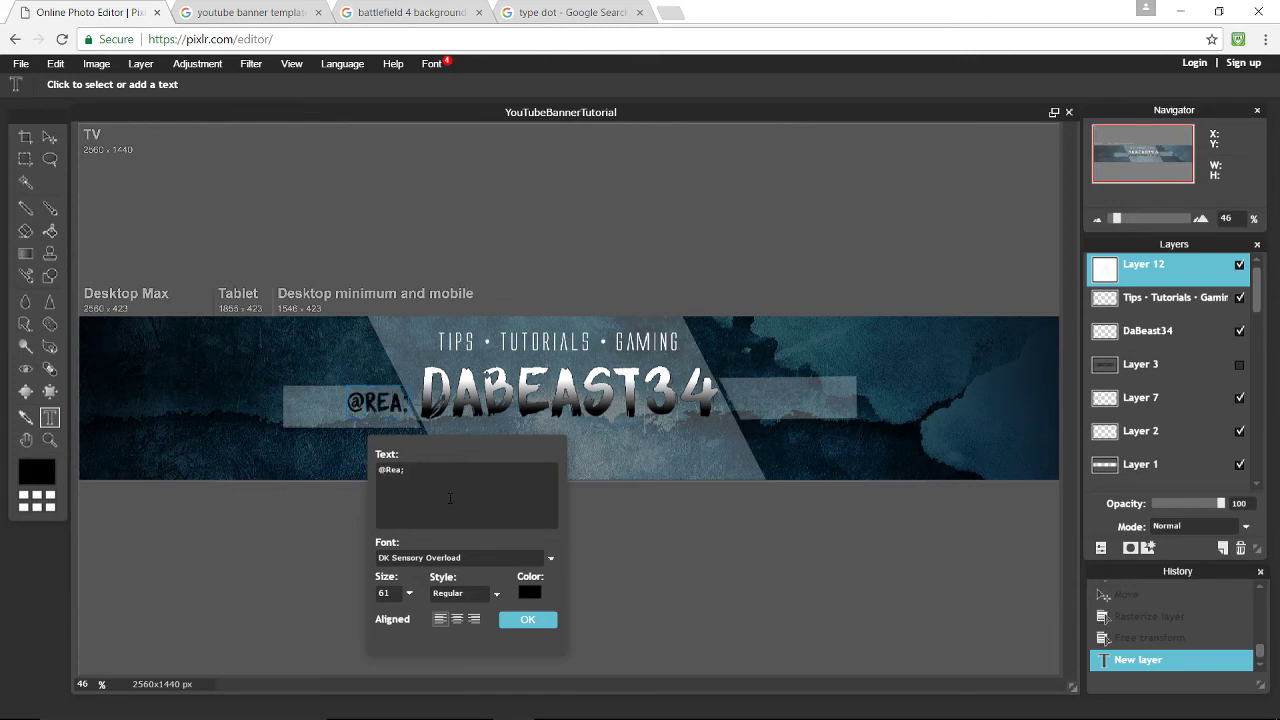
text(beast34)
Set the handle text to size 48 and move it onto the left translucent bar
click(409, 594)
drag(375, 620, 356, 618)
click(528, 619)
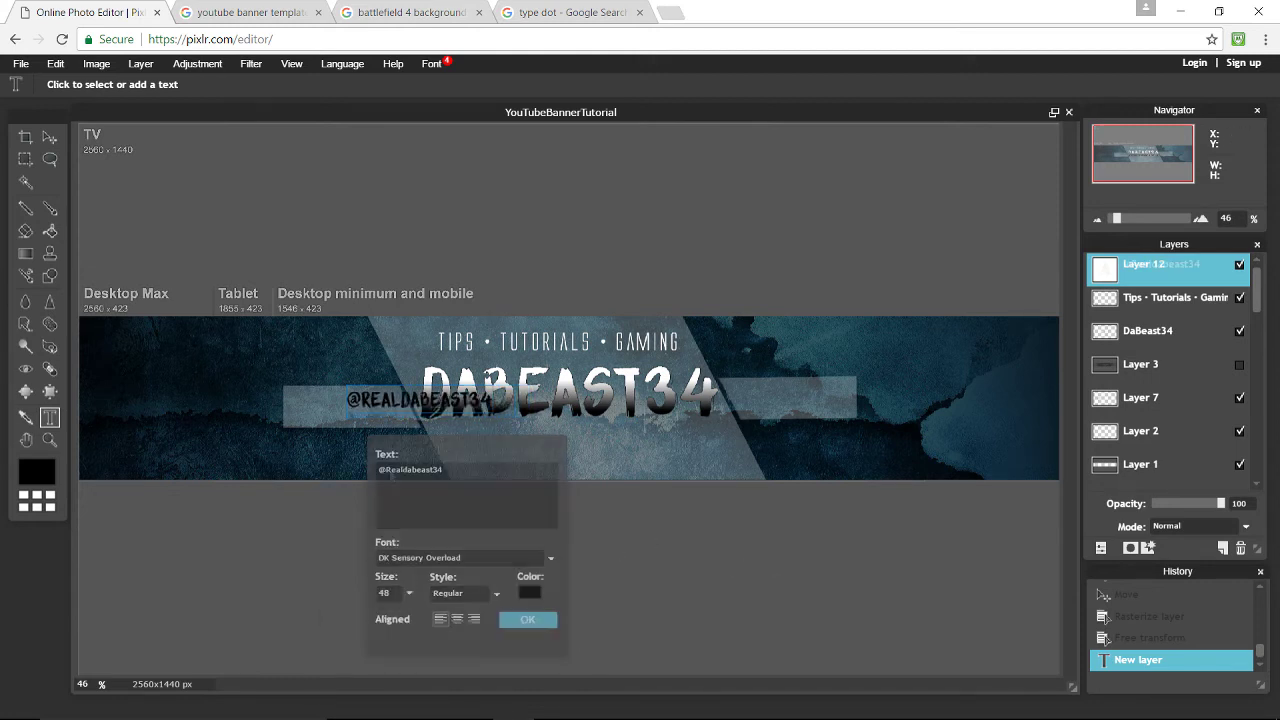
key(v)
drag(430, 396, 365, 403)
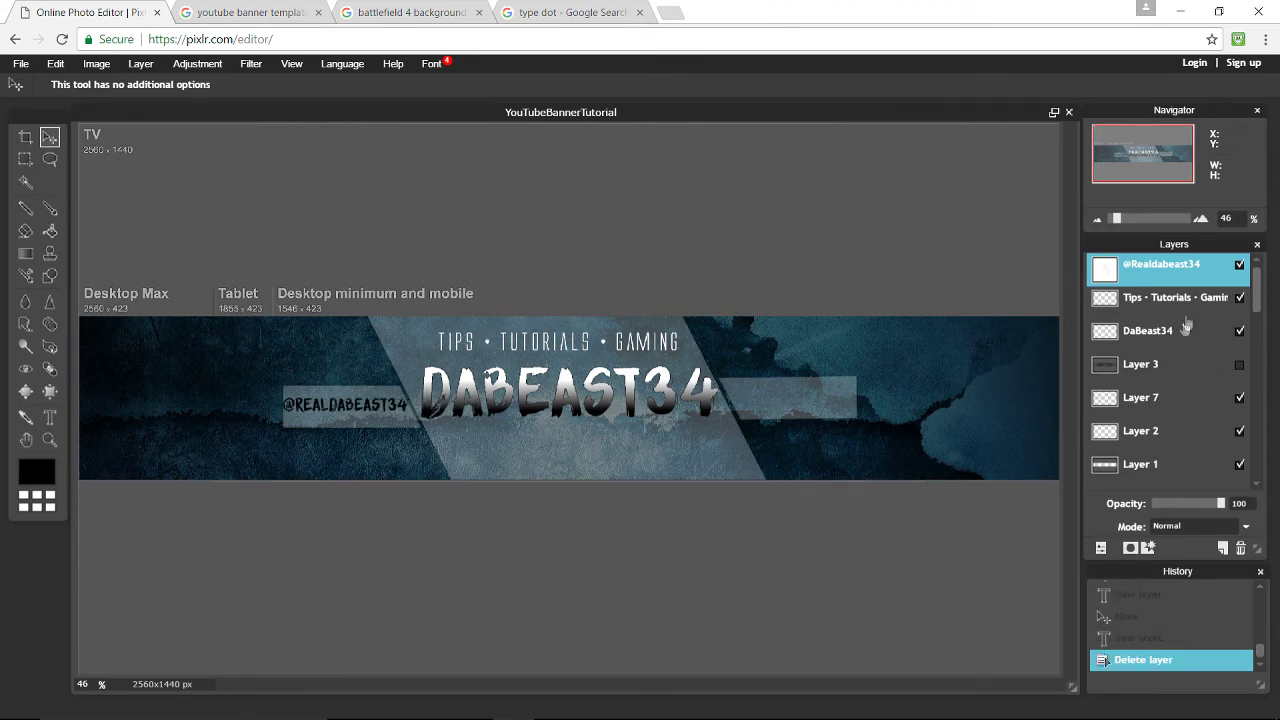
Rasterize the left-bar handle text layer
right_click(1133, 263)
click(1014, 251)
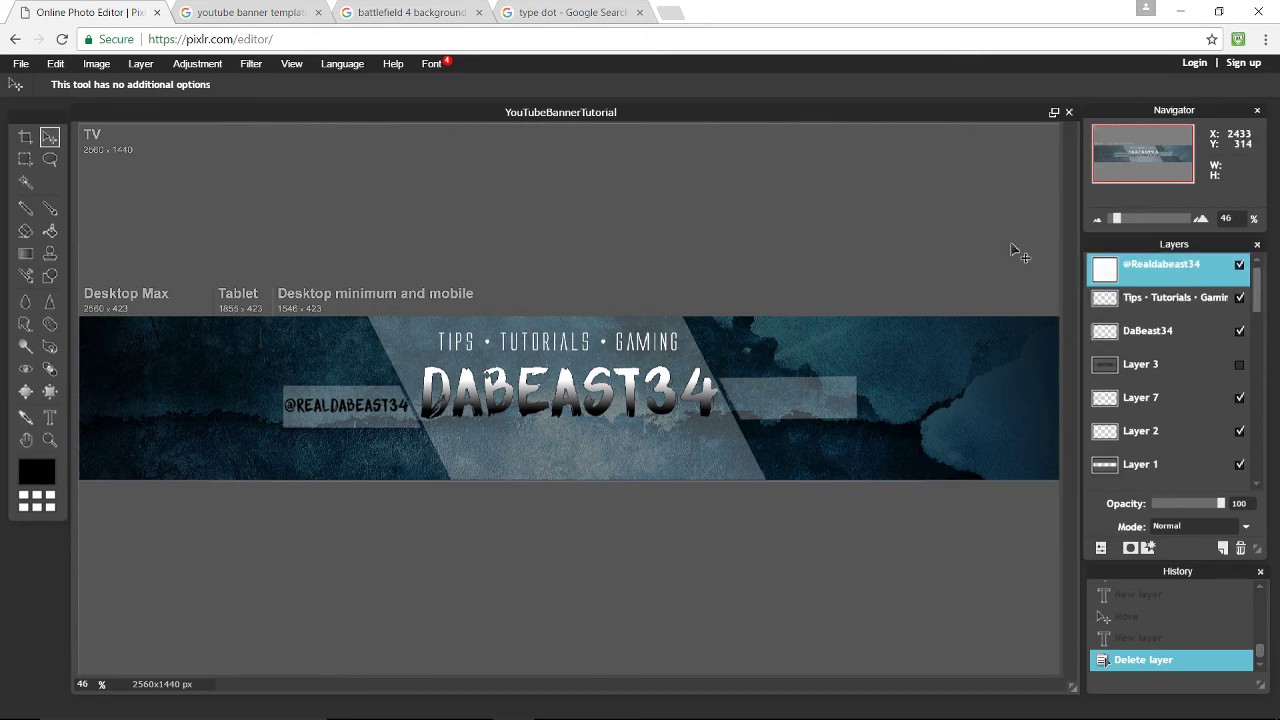
right_click(1172, 274)
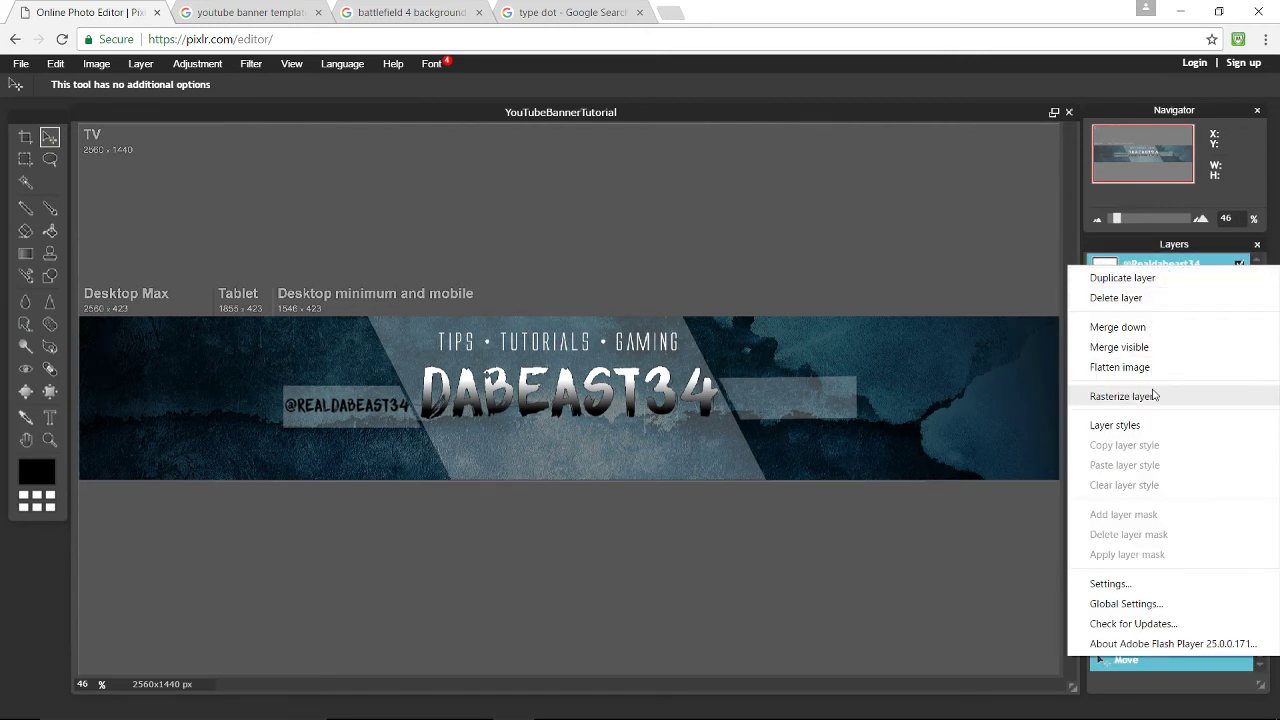
click(1155, 394)
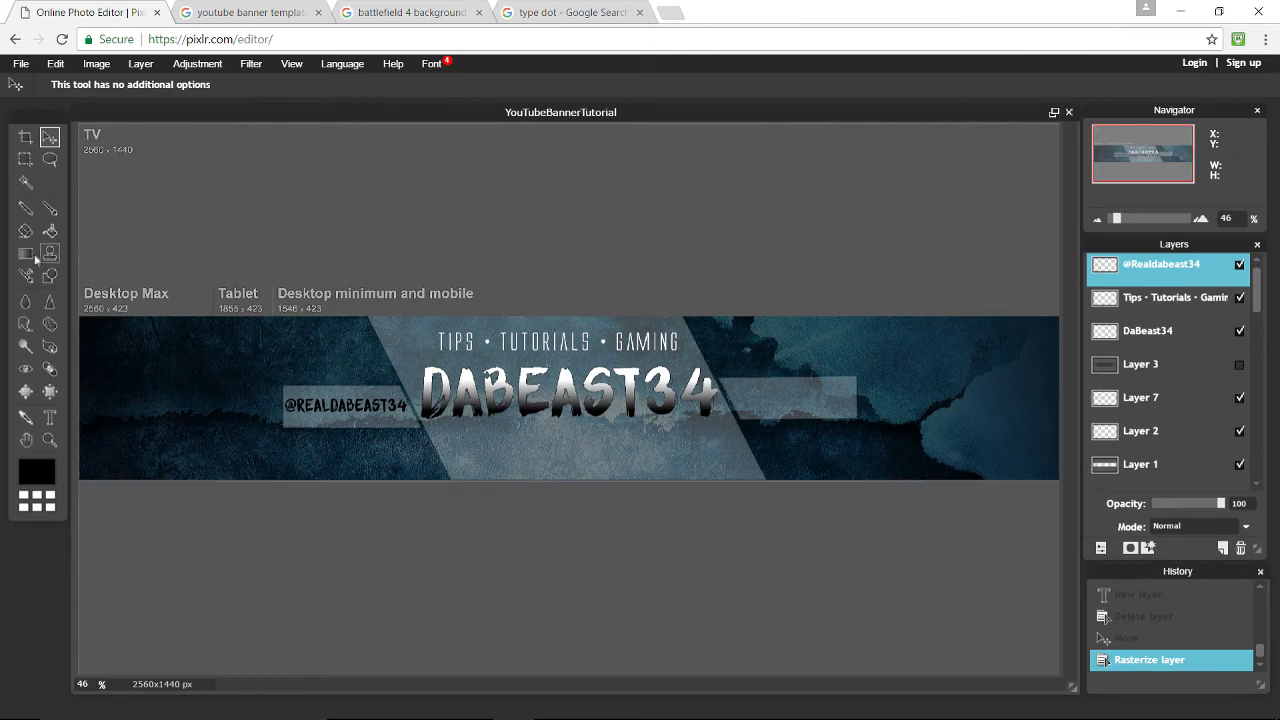
Magic Wand-select the handle's letters and fill them with a chrome gradient
key(g)
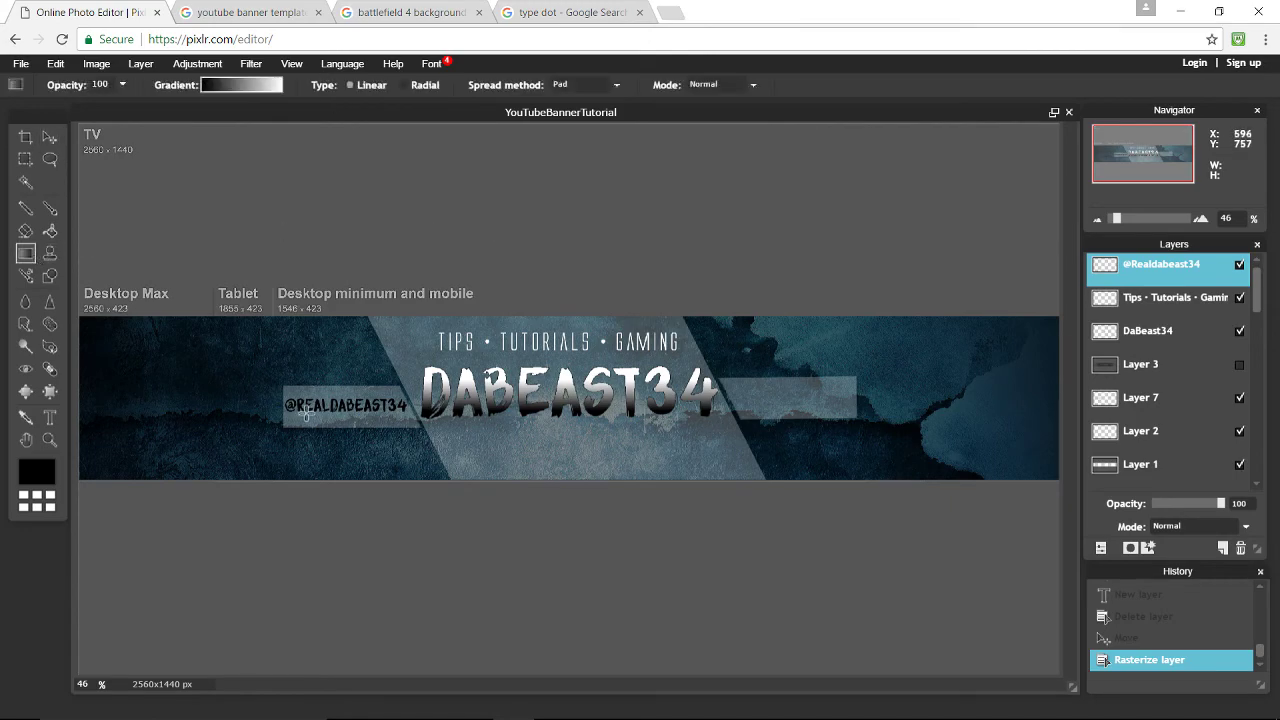
scroll(305, 414, up, 2)
scroll(331, 420, down, 3)
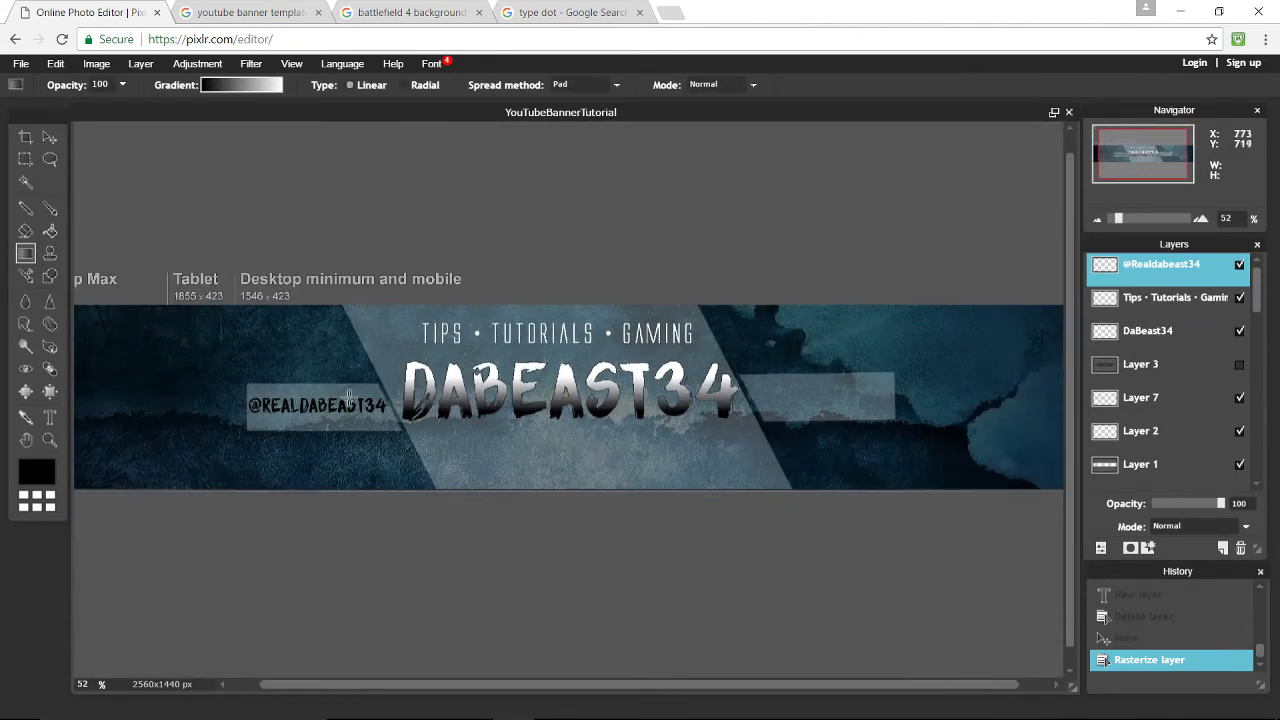
scroll(320, 356, up, 1)
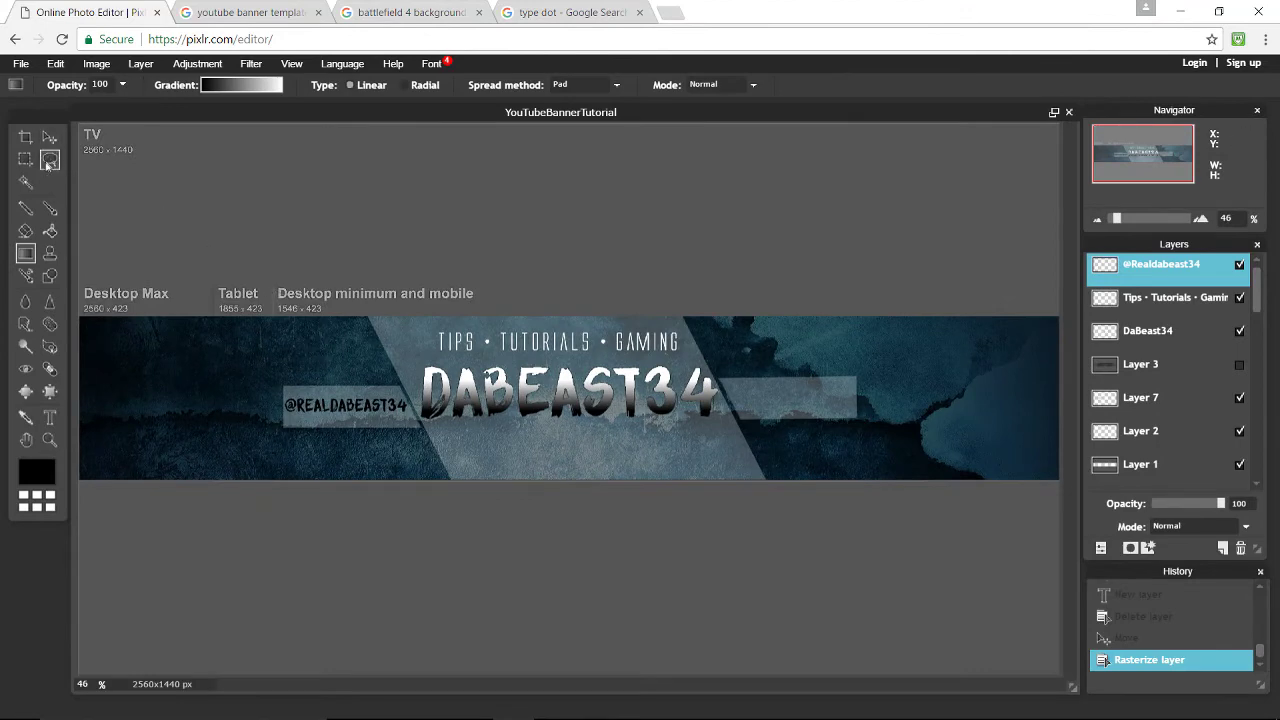
key(w)
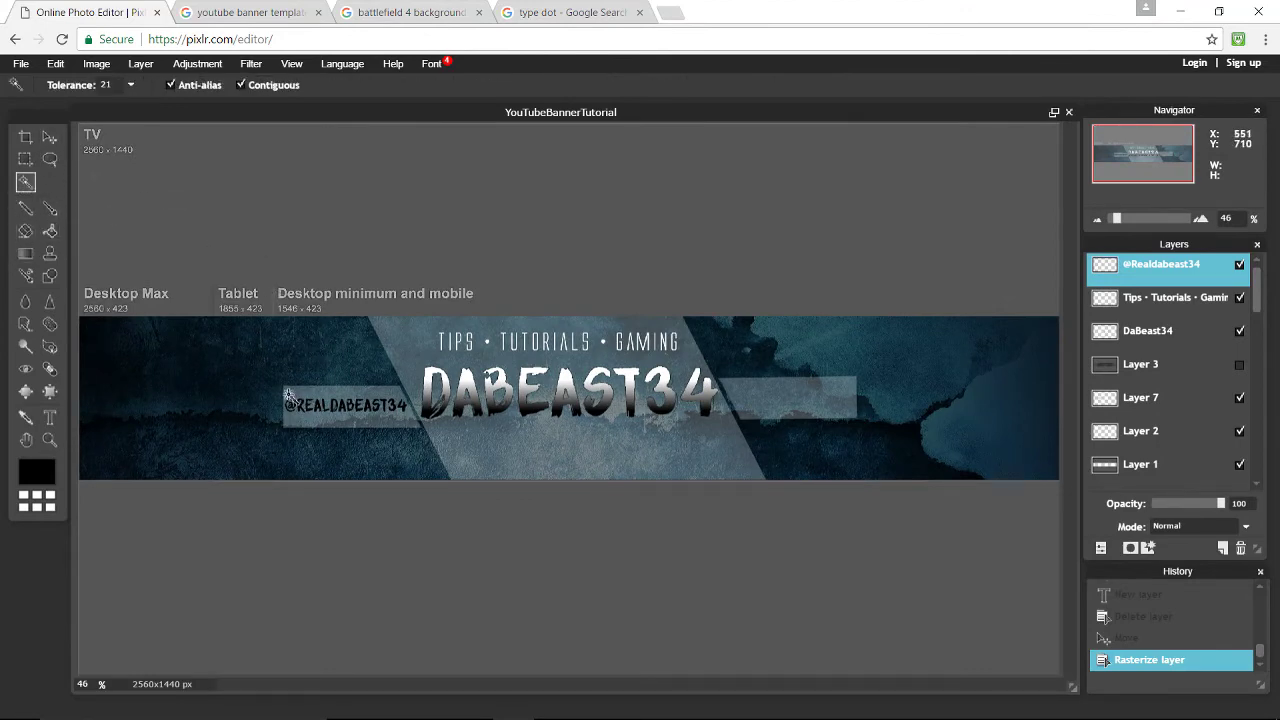
click(295, 413)
scroll(300, 413, up, 6)
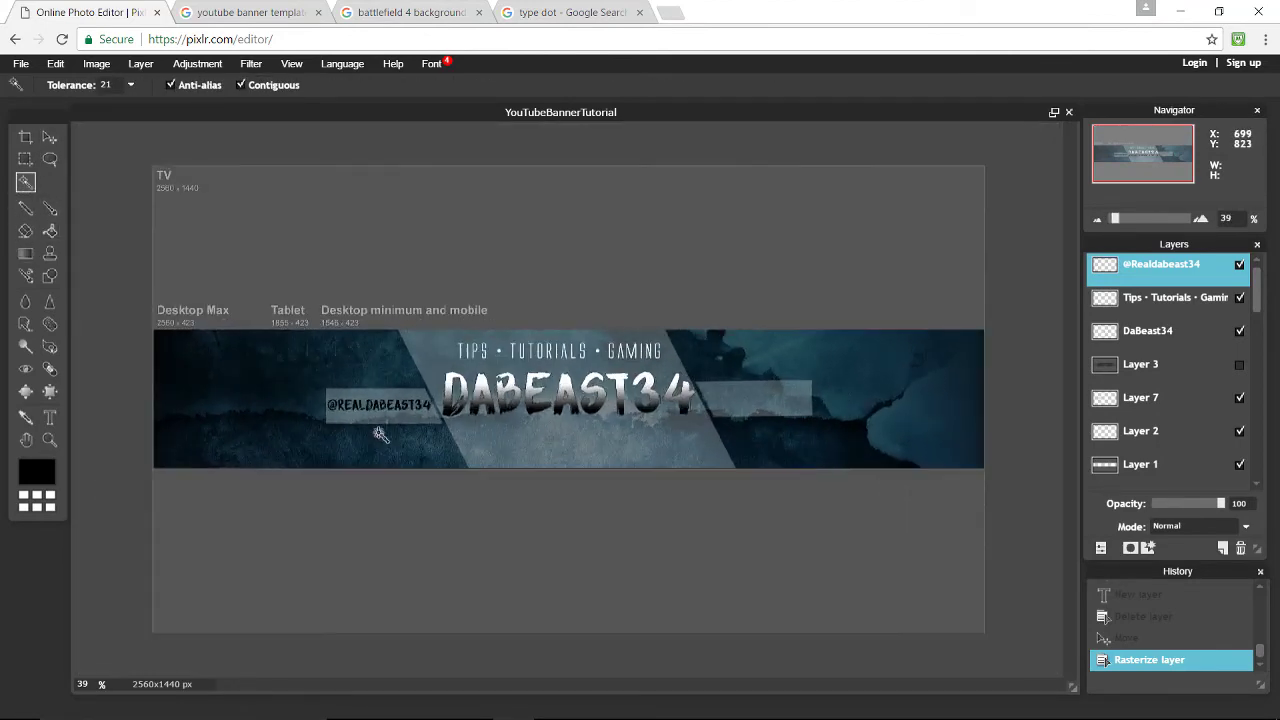
key(g)
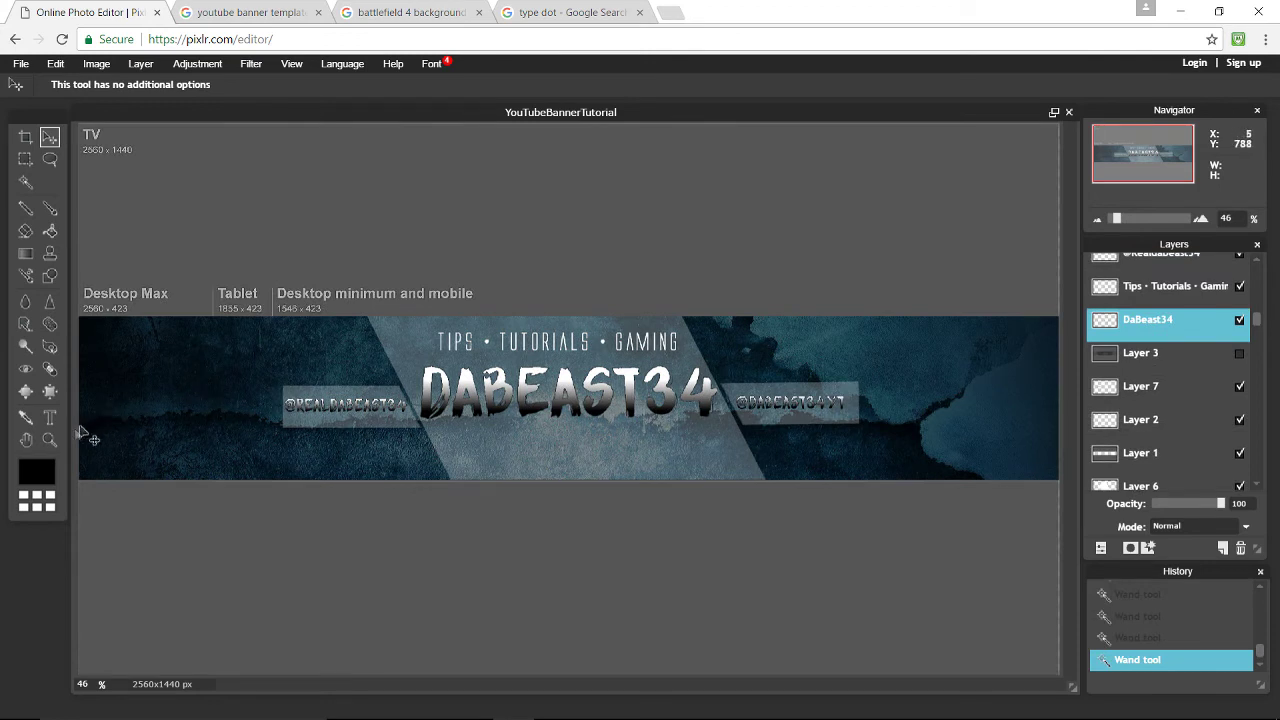
click(50, 418)
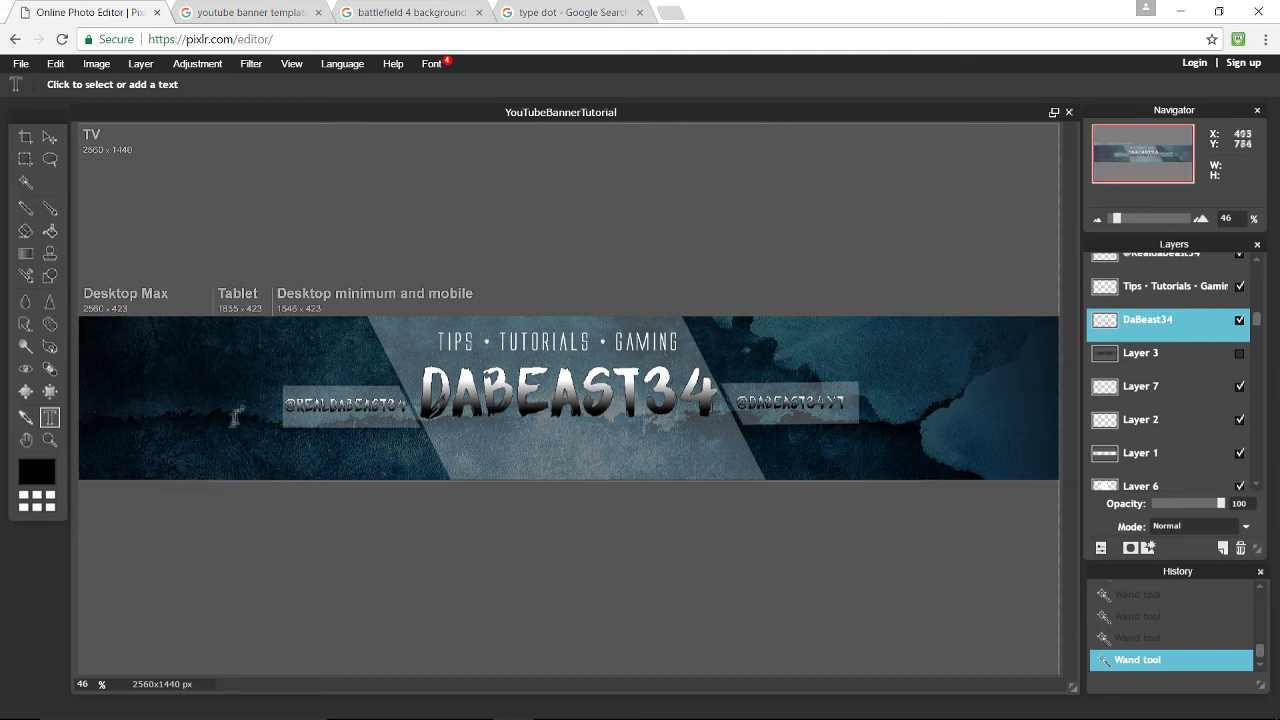
Add a white 'Twitter' label in Alien League above the left handle bar
click(306, 373)
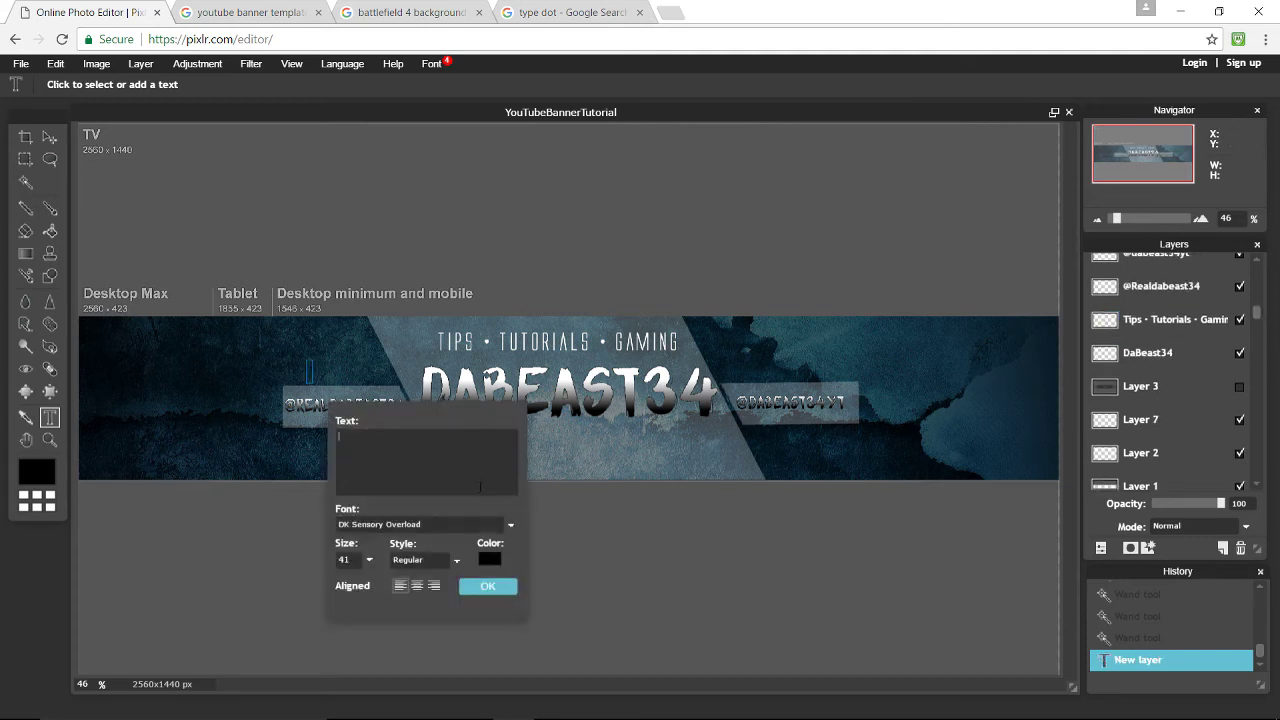
text(Twitter)
click(511, 525)
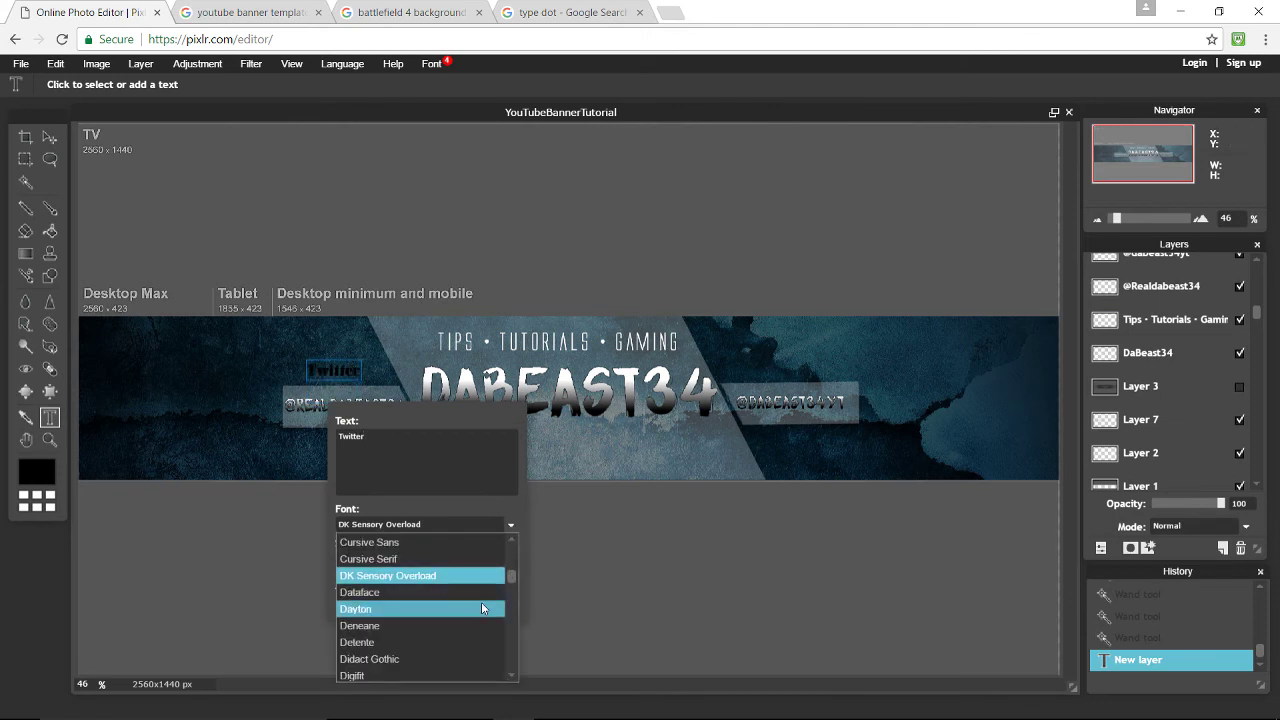
scroll(460, 602, down, 2)
scroll(454, 602, up, 10)
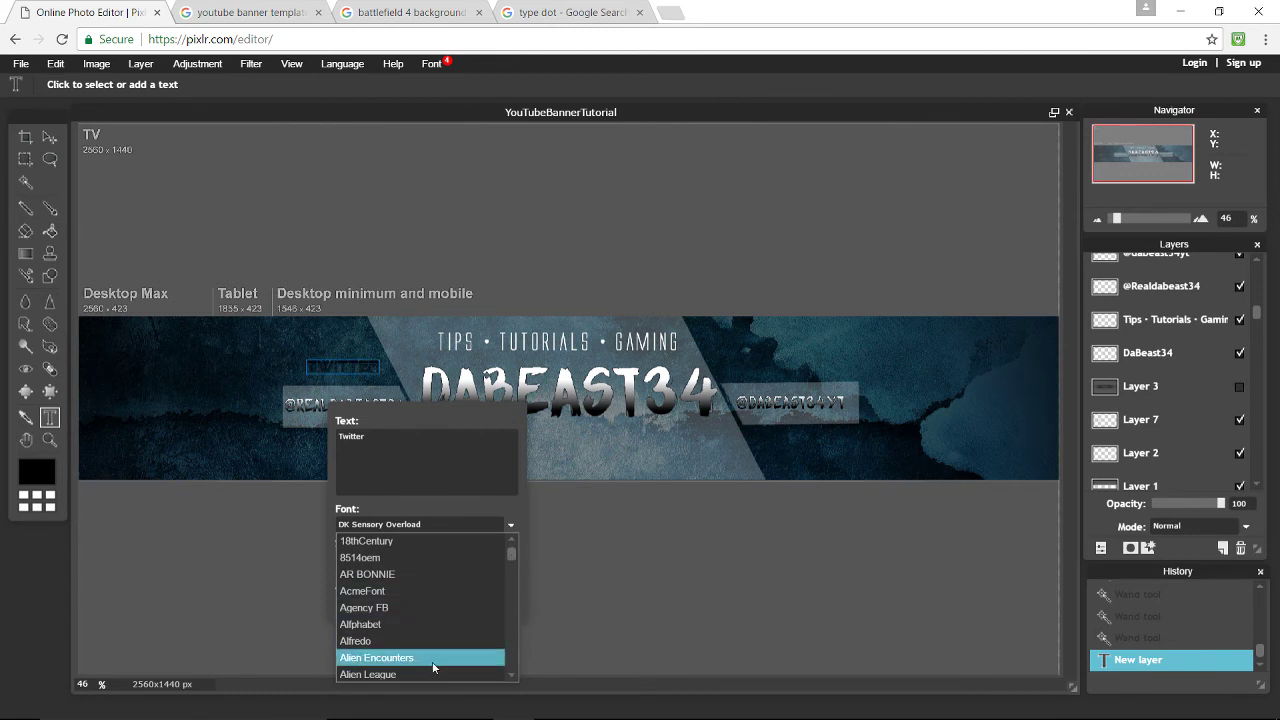
click(430, 674)
click(490, 559)
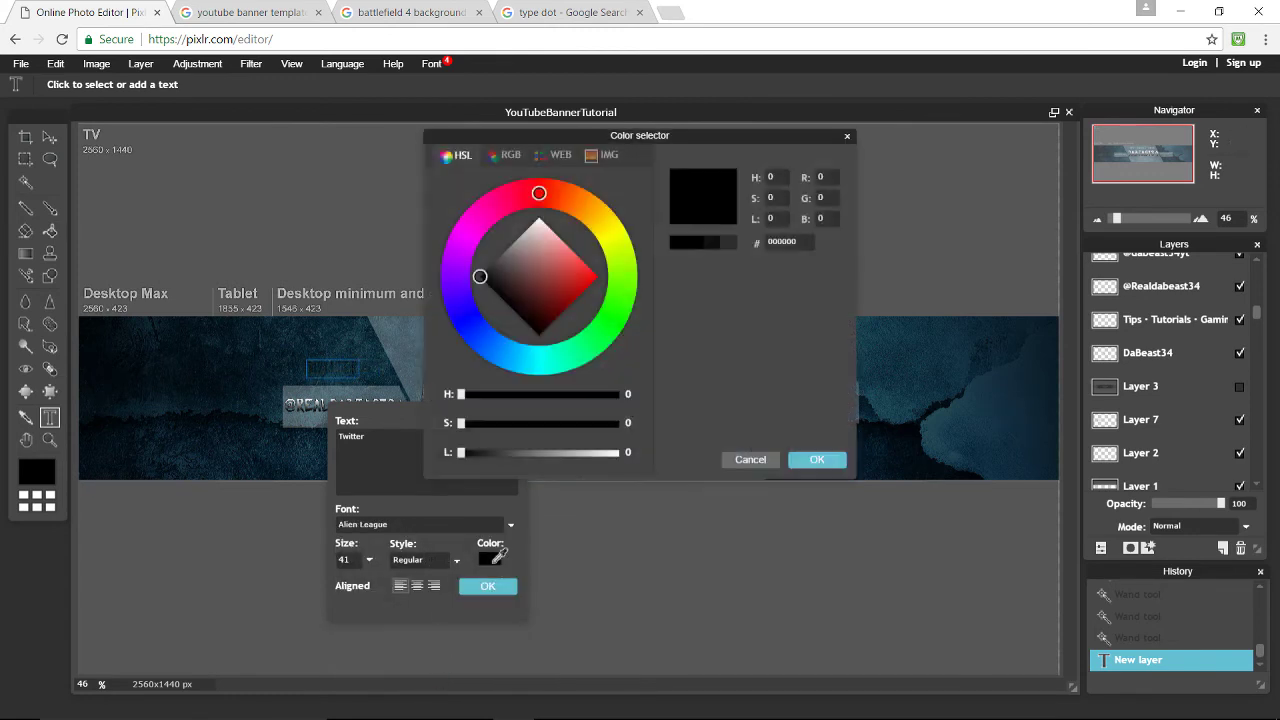
drag(516, 305, 539, 88)
click(817, 459)
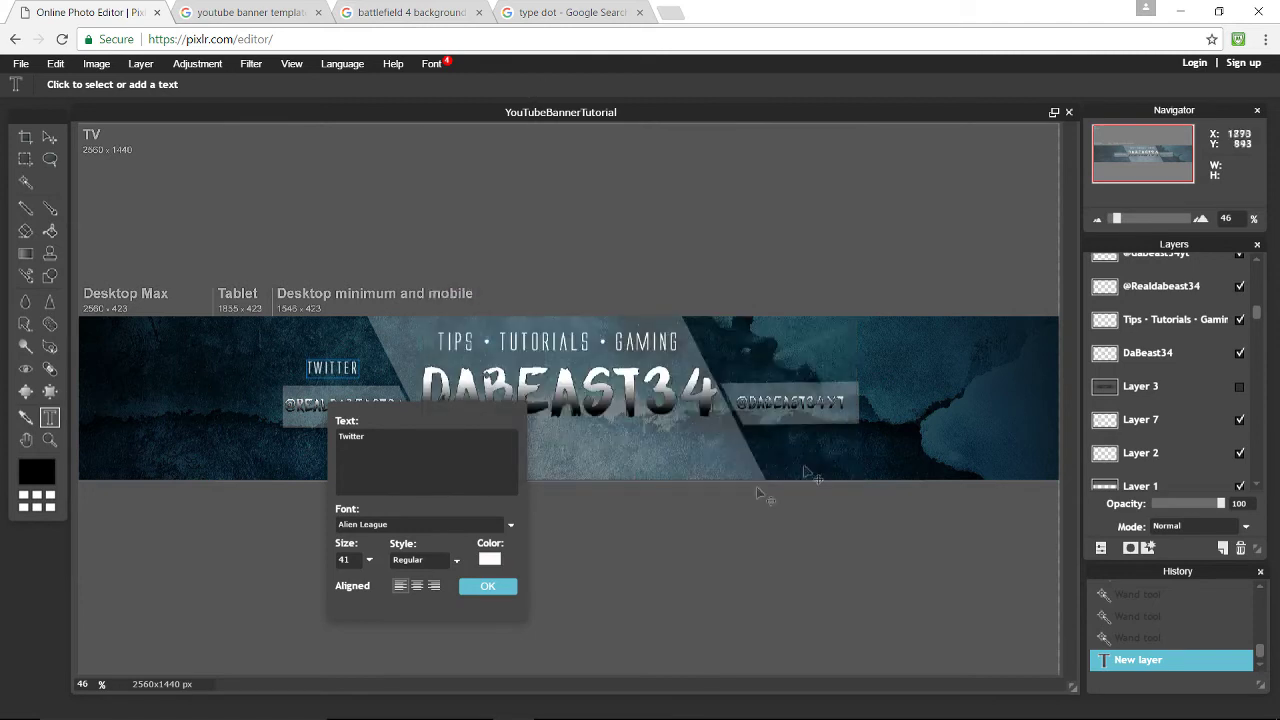
Duplicate the label, change it to 'Instagram', and move it above the right handle bar
key(v)
right_click(1140, 266)
click(1170, 288)
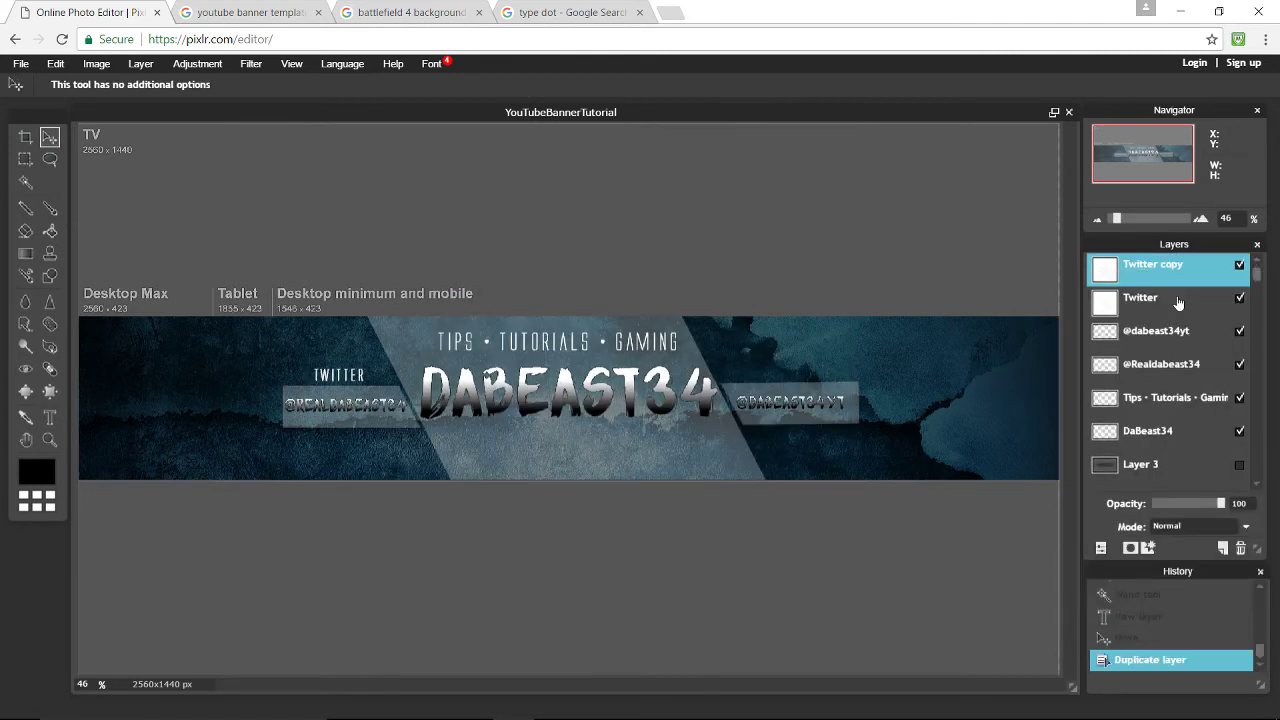
click(50, 418)
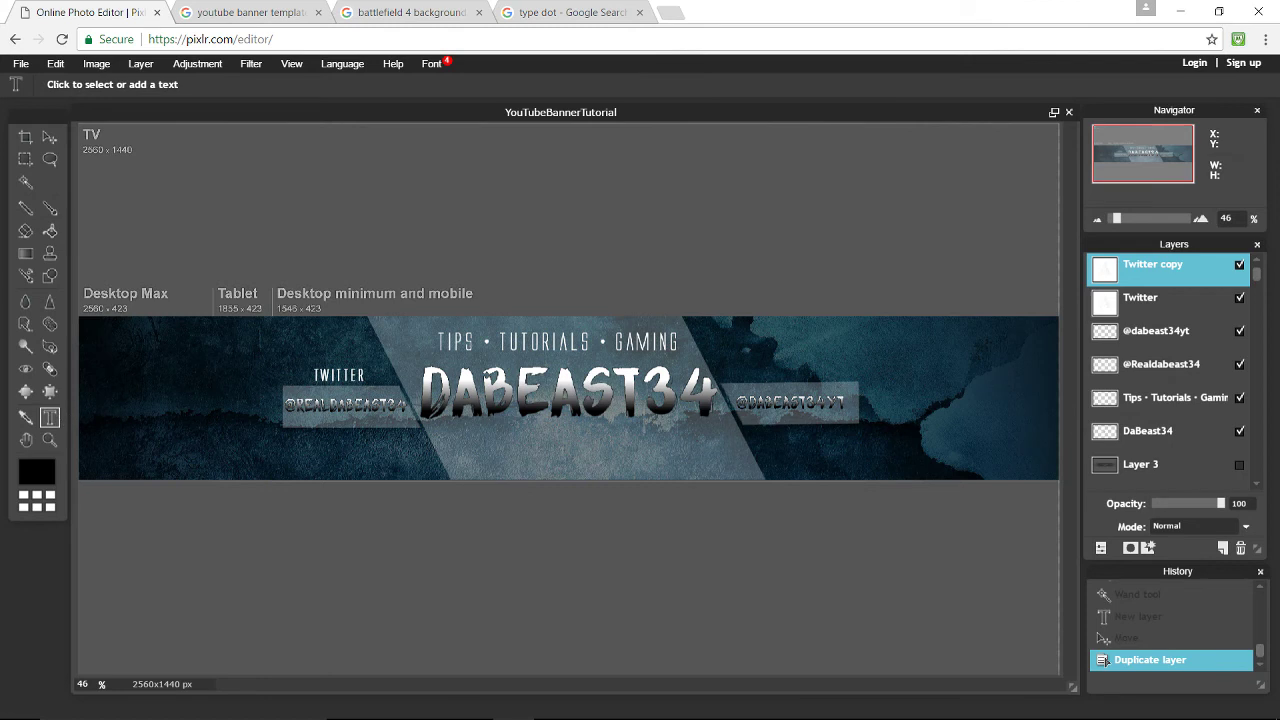
click(352, 375)
key(ctrl+a)
text(Ins)
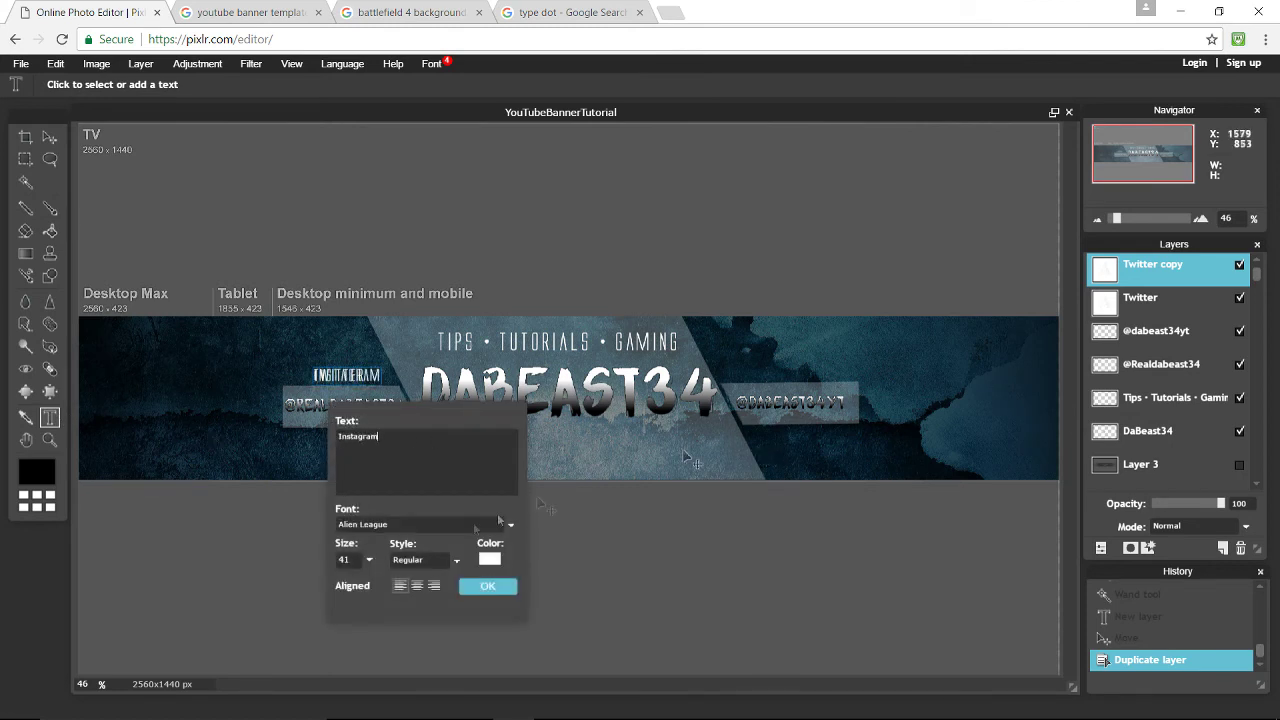
click(490, 587)
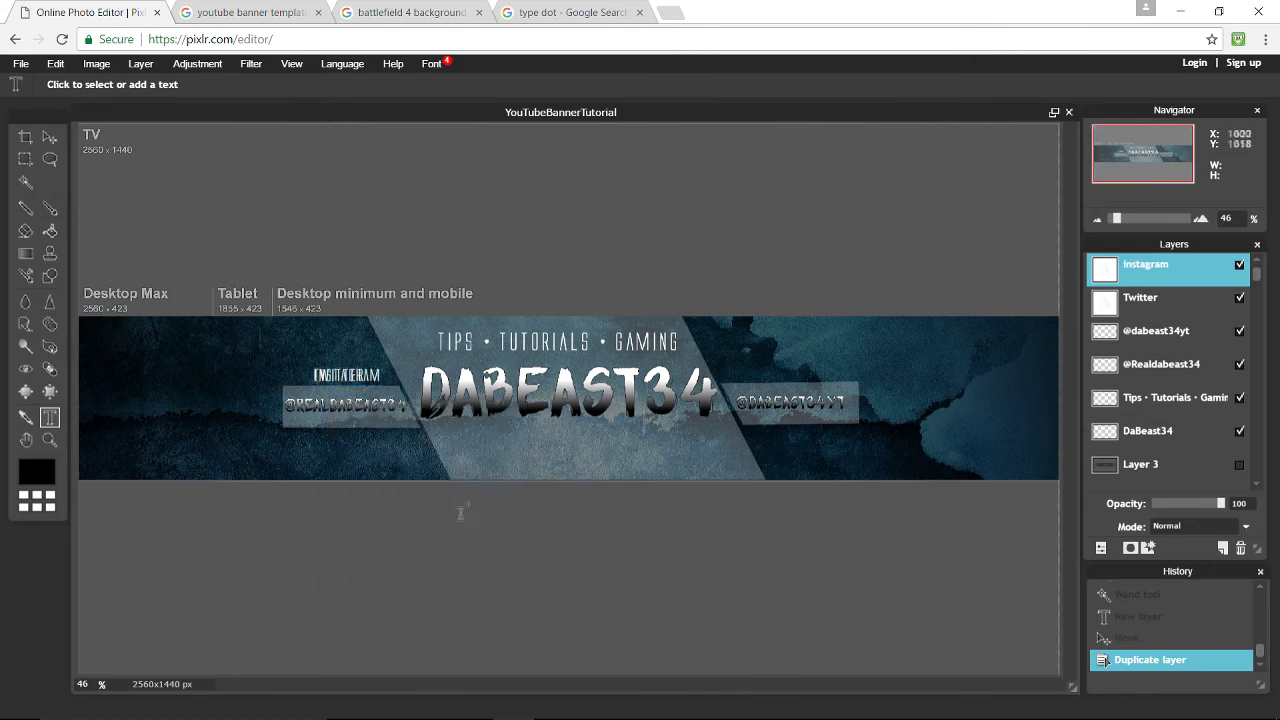
click(50, 137)
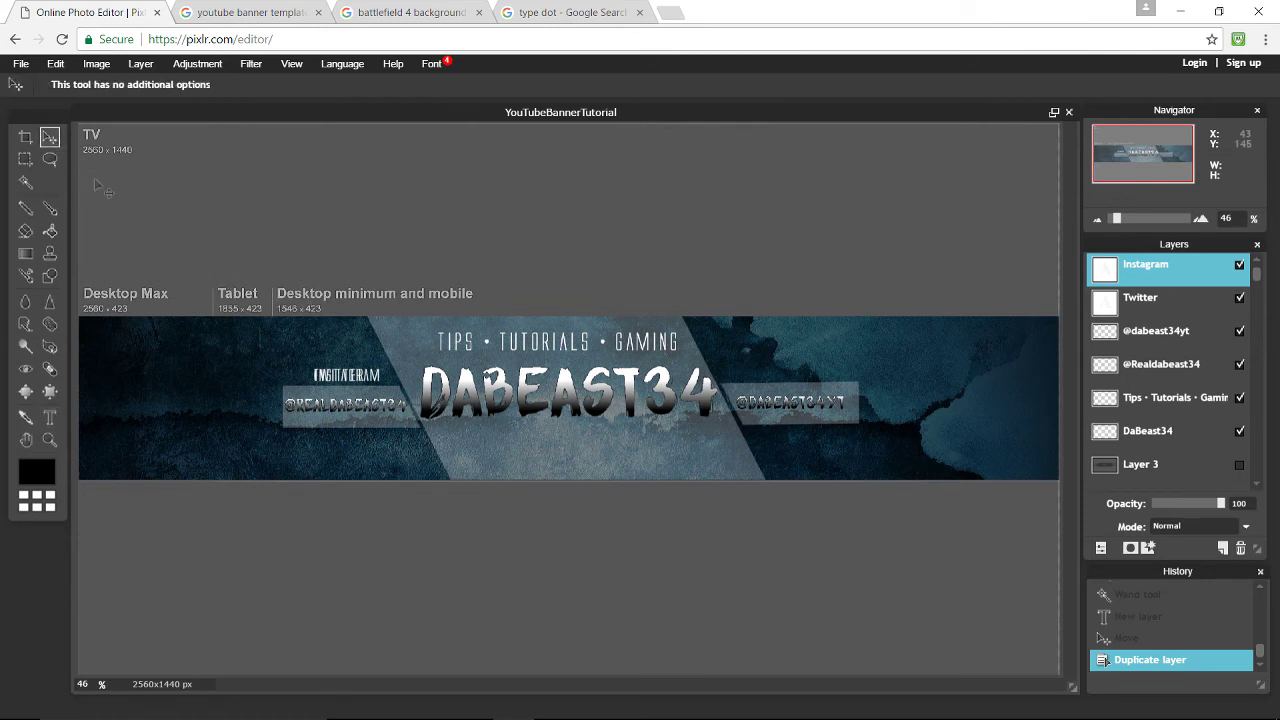
drag(354, 387, 790, 385)
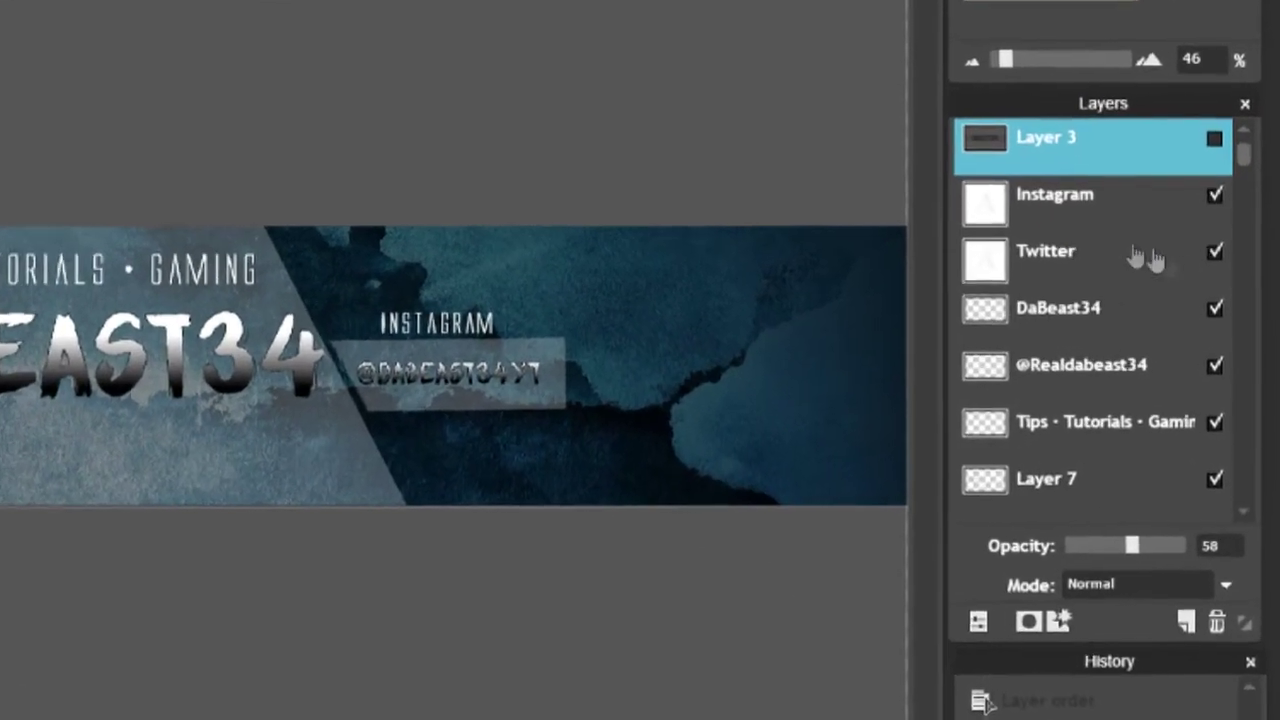
Give Layer 6 a black (000000) outer glow and an inner glow
scroll(1090, 250, down, 5)
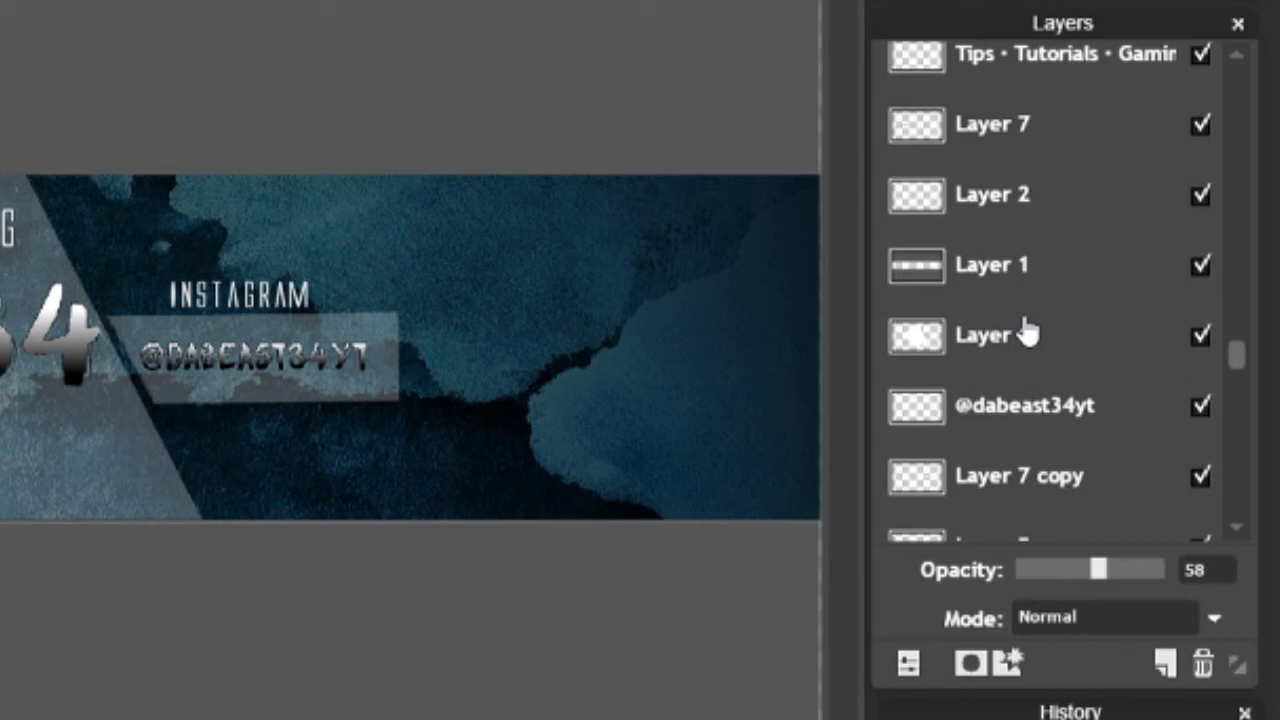
click(1020, 338)
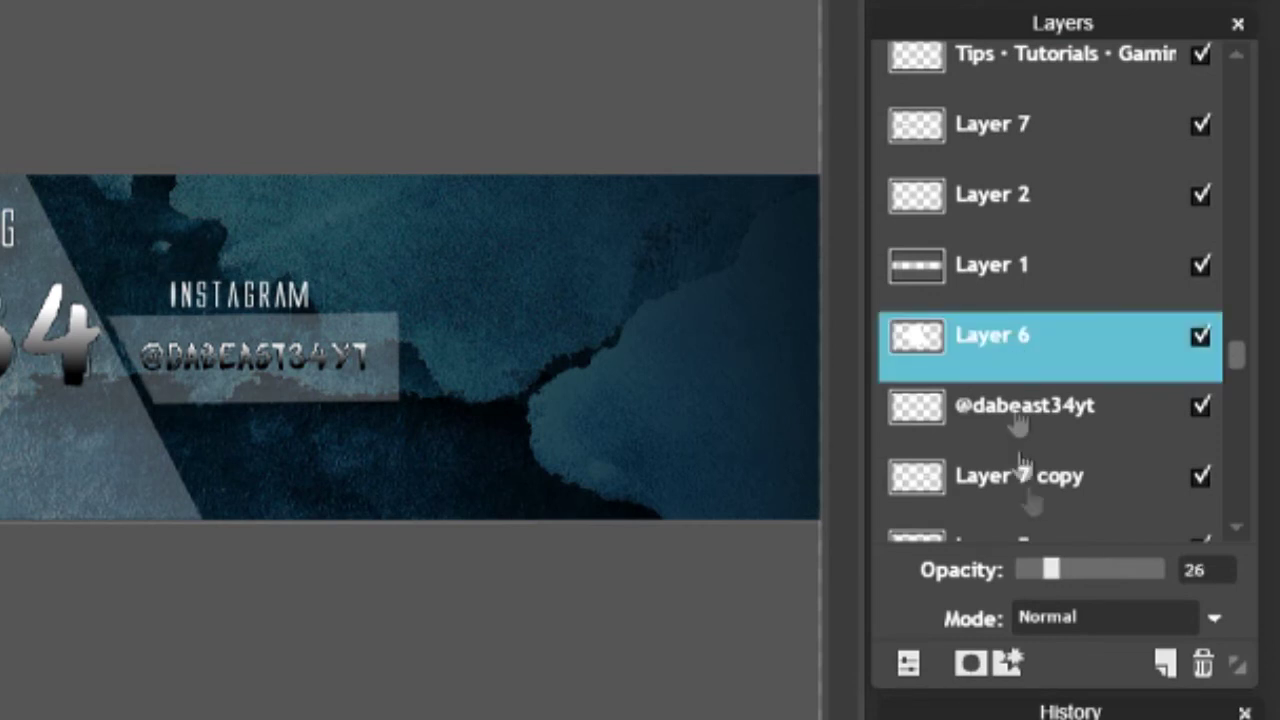
click(1008, 663)
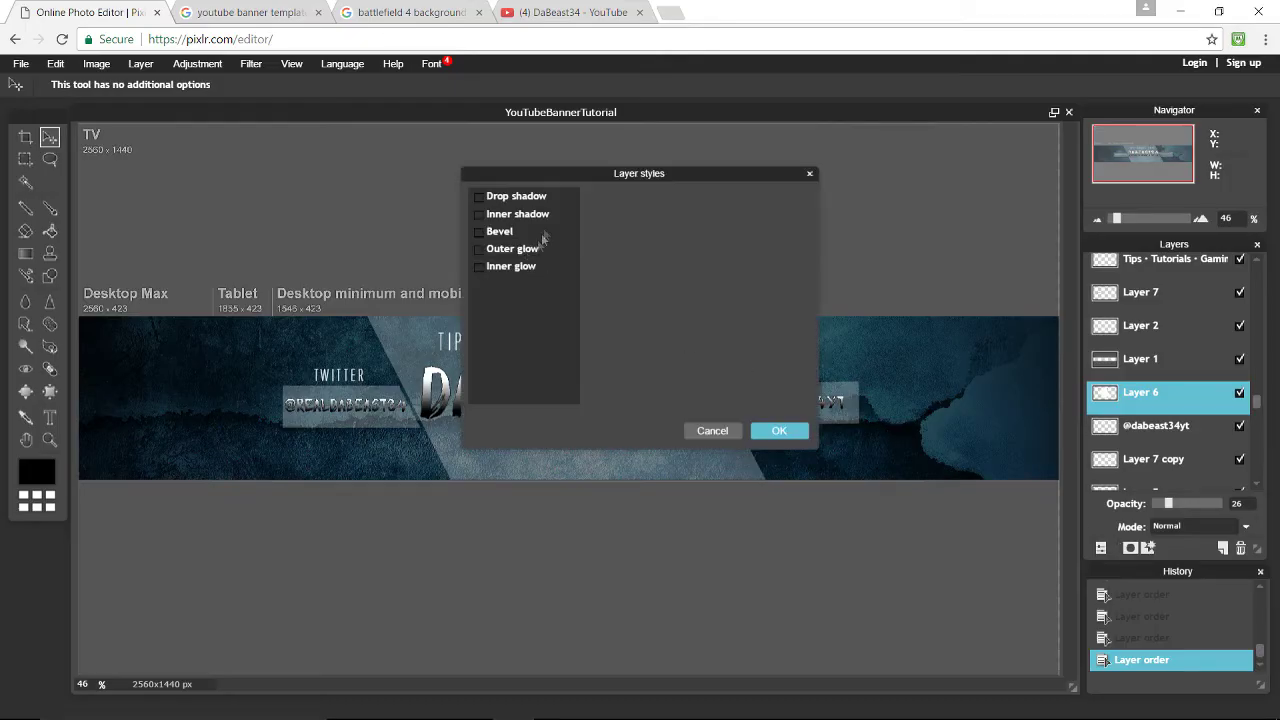
drag(716, 178, 981, 359)
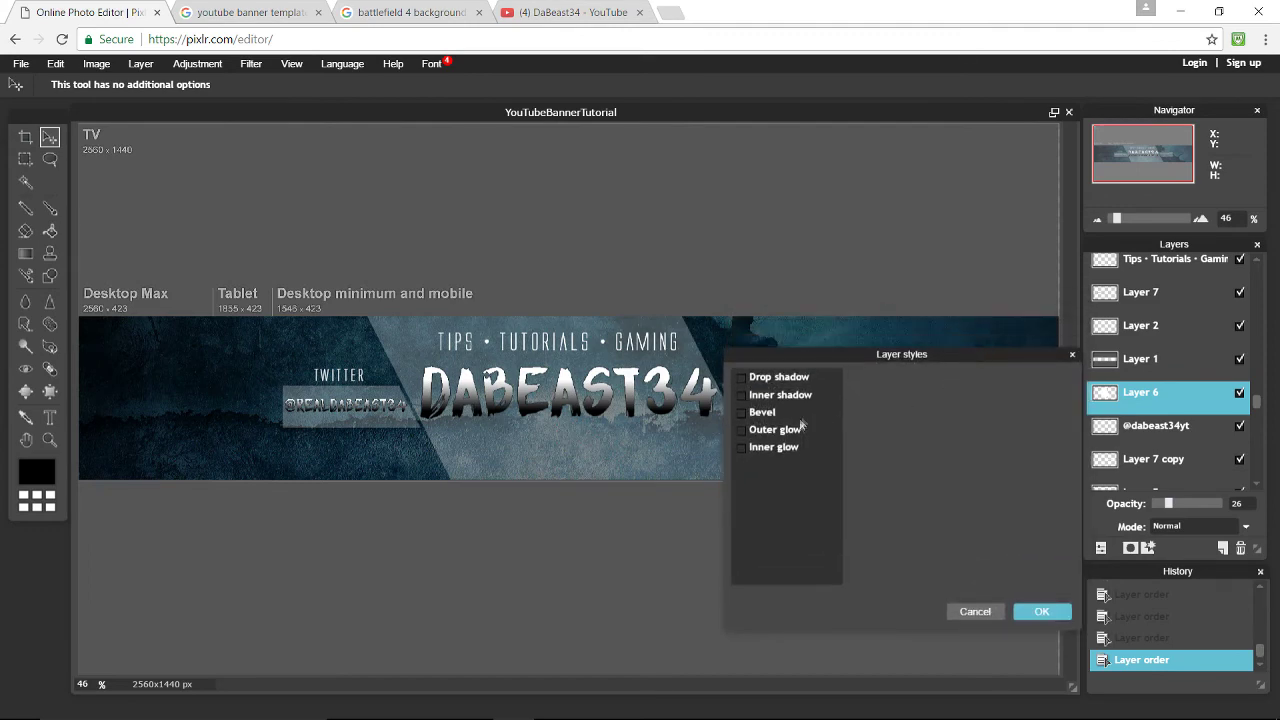
click(795, 437)
click(951, 459)
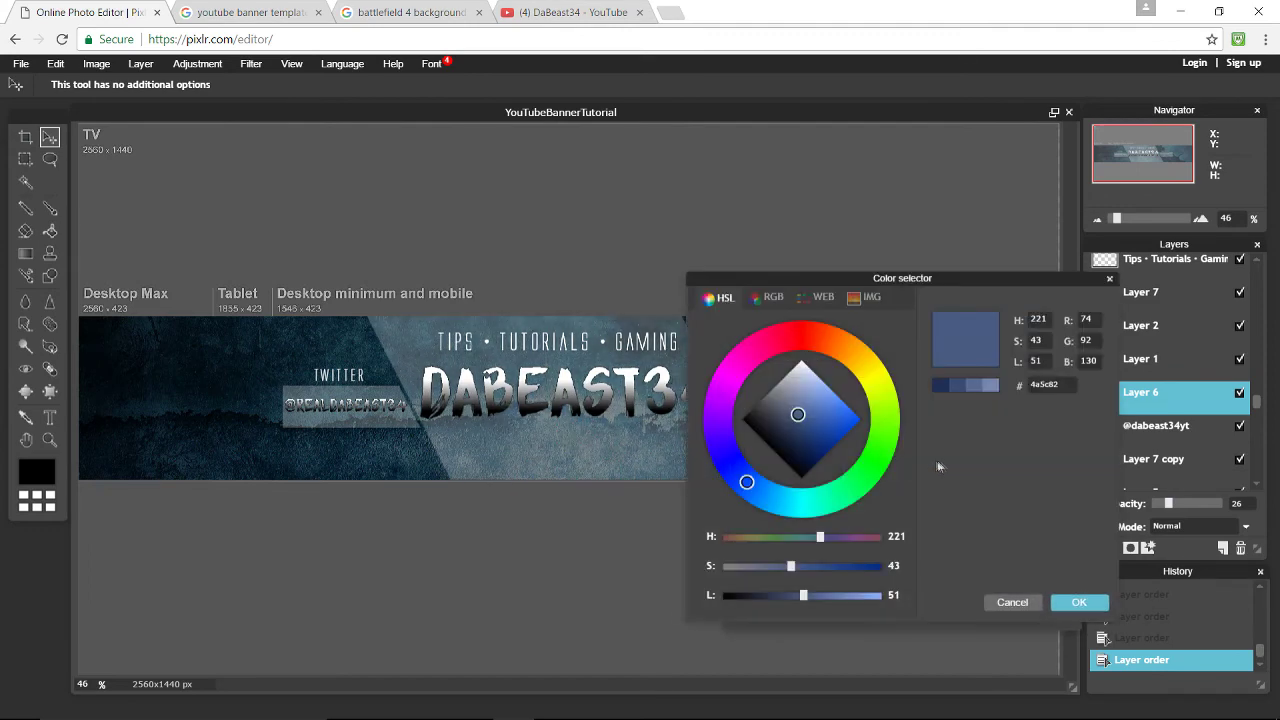
drag(762, 423, 667, 403)
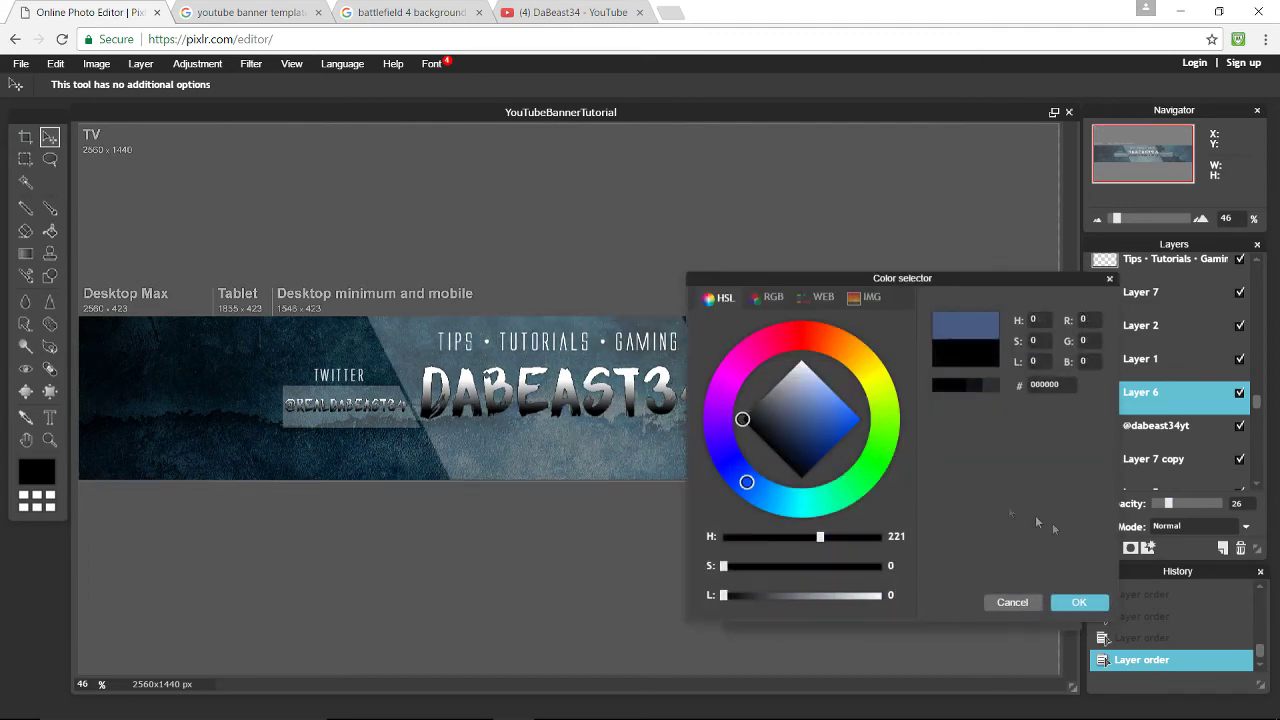
click(1083, 602)
click(741, 447)
click(1037, 612)
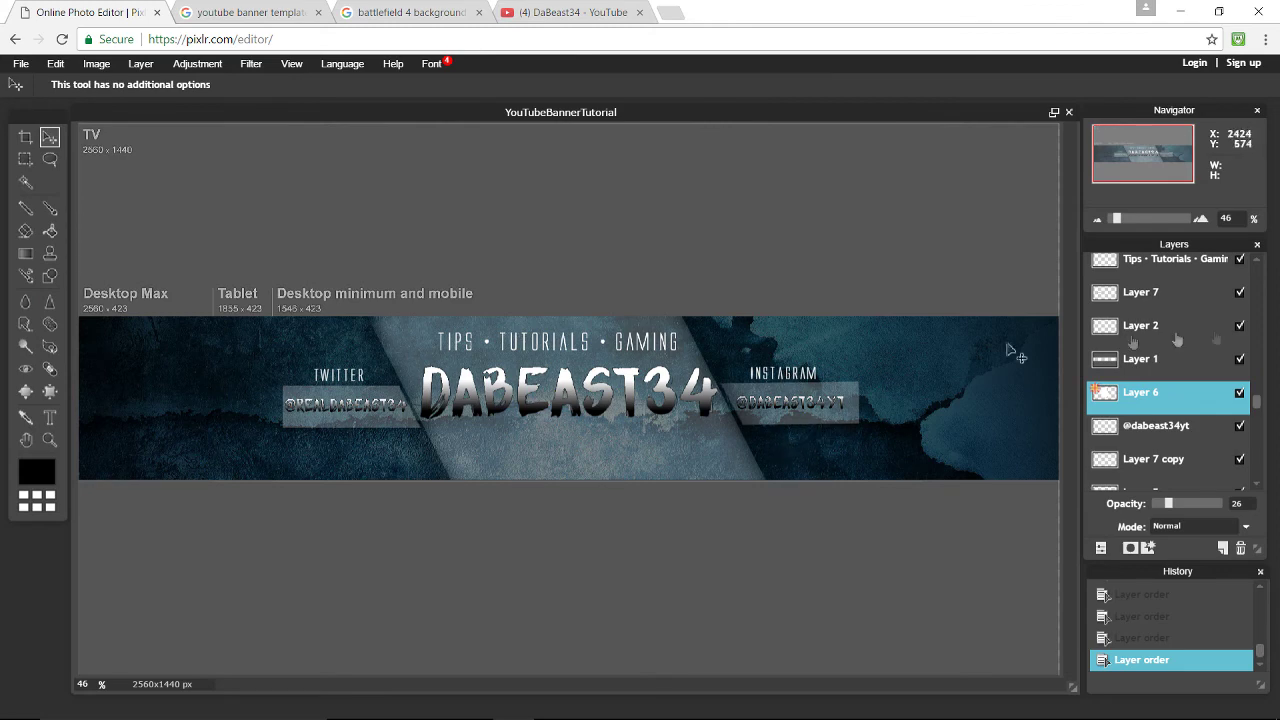
Select Layer 7 copy in the layers panel
scroll(1201, 437, up, 1)
scroll(1201, 437, up, 4)
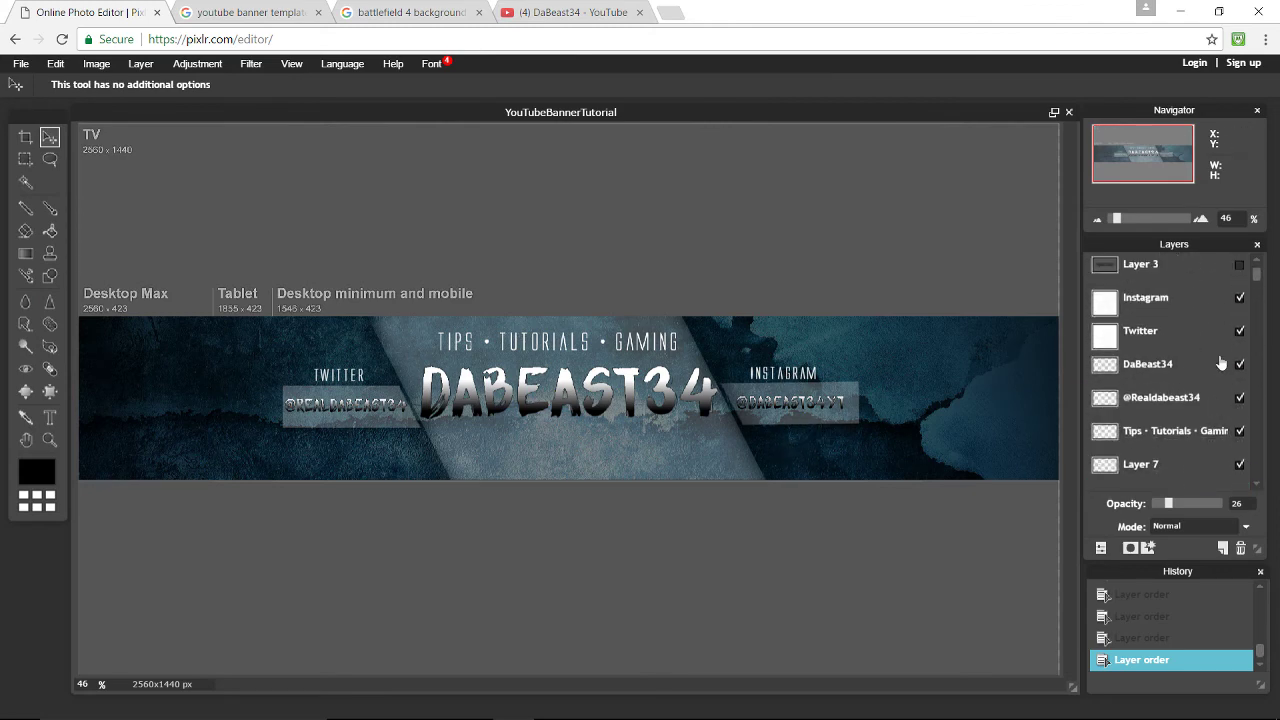
scroll(1187, 407, down, 4)
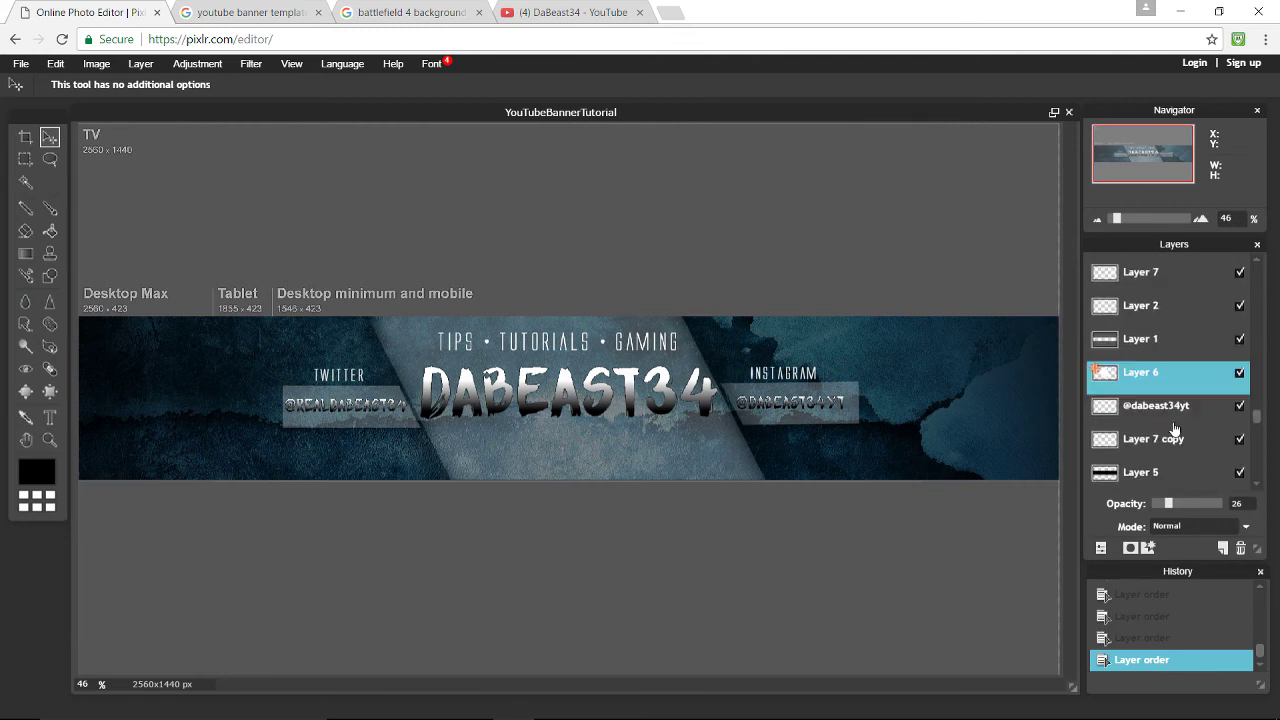
click(1174, 430)
scroll(1122, 438, up, 1)
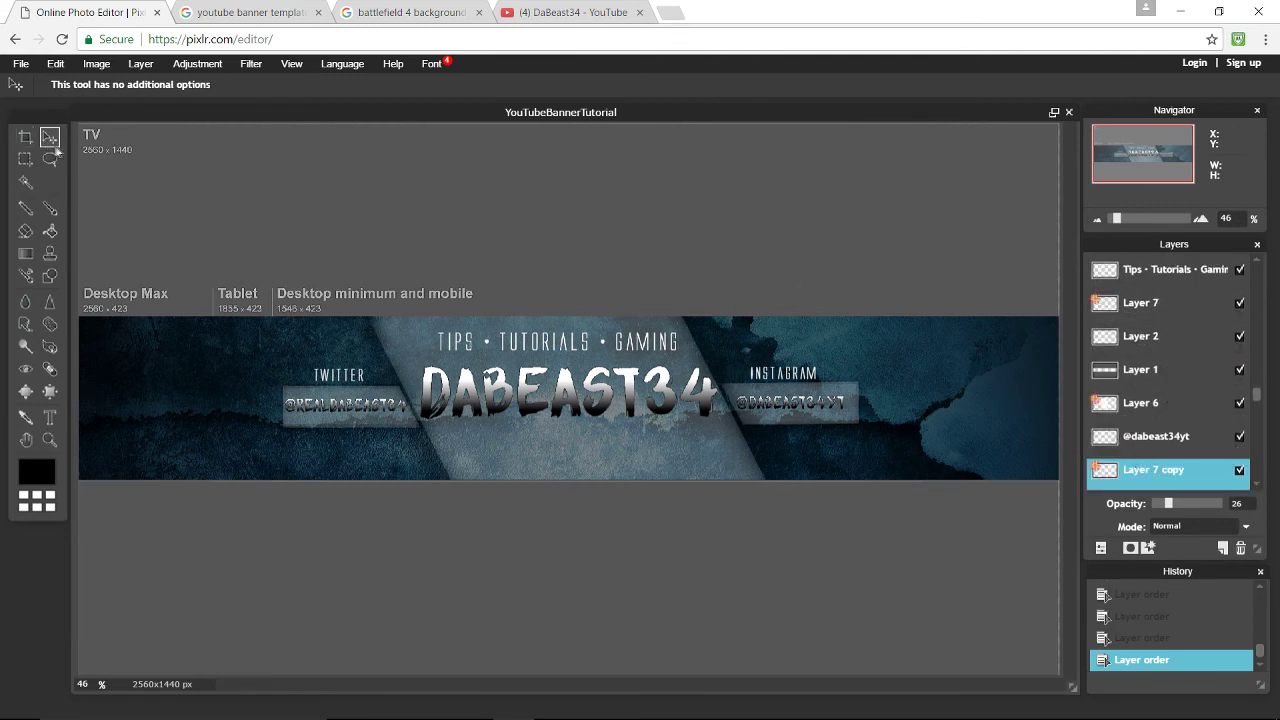
click(55, 63)
Save the banner as YouTubeBannerTutorial.jpg at JPEG quality 80, replacing the existing file
click(20, 63)
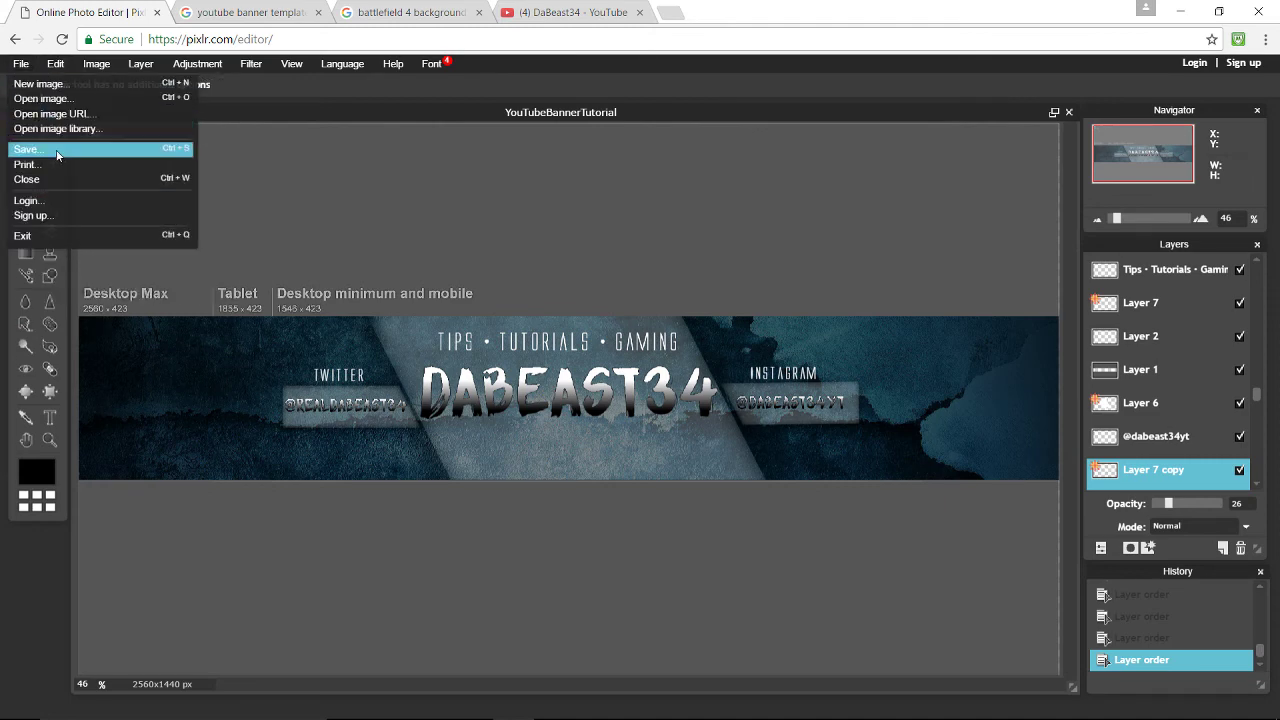
click(30, 148)
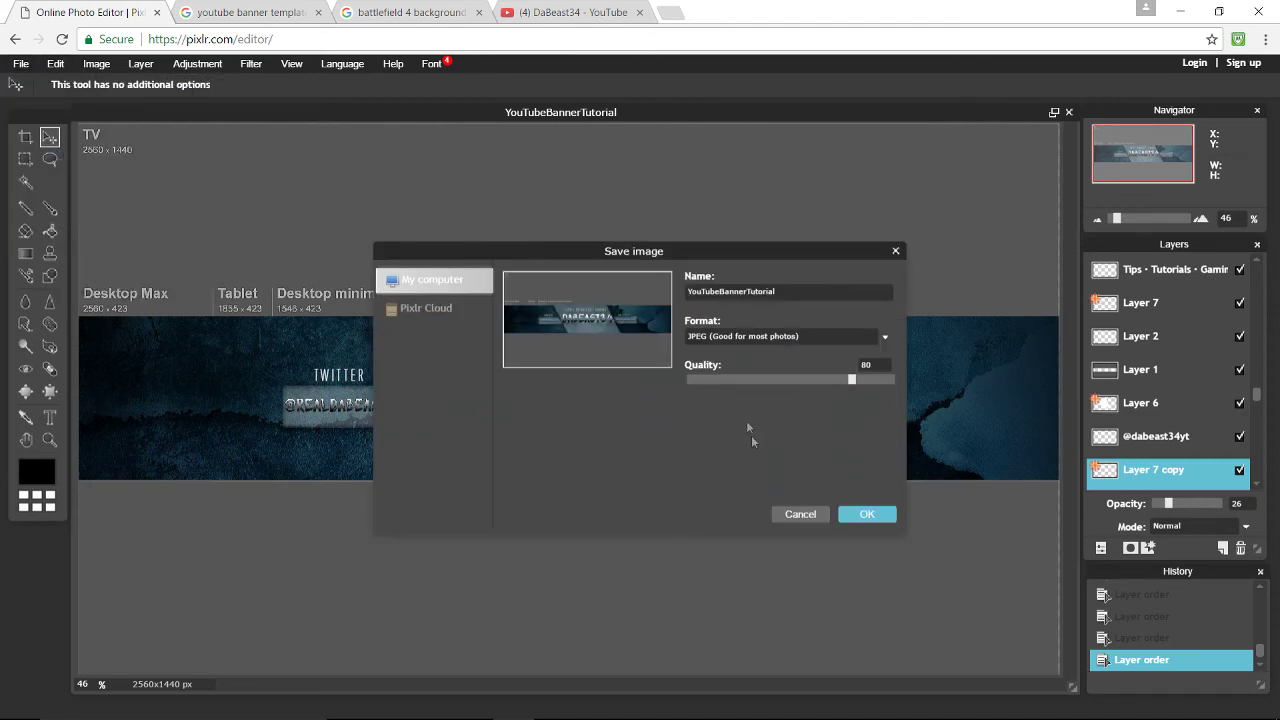
click(858, 514)
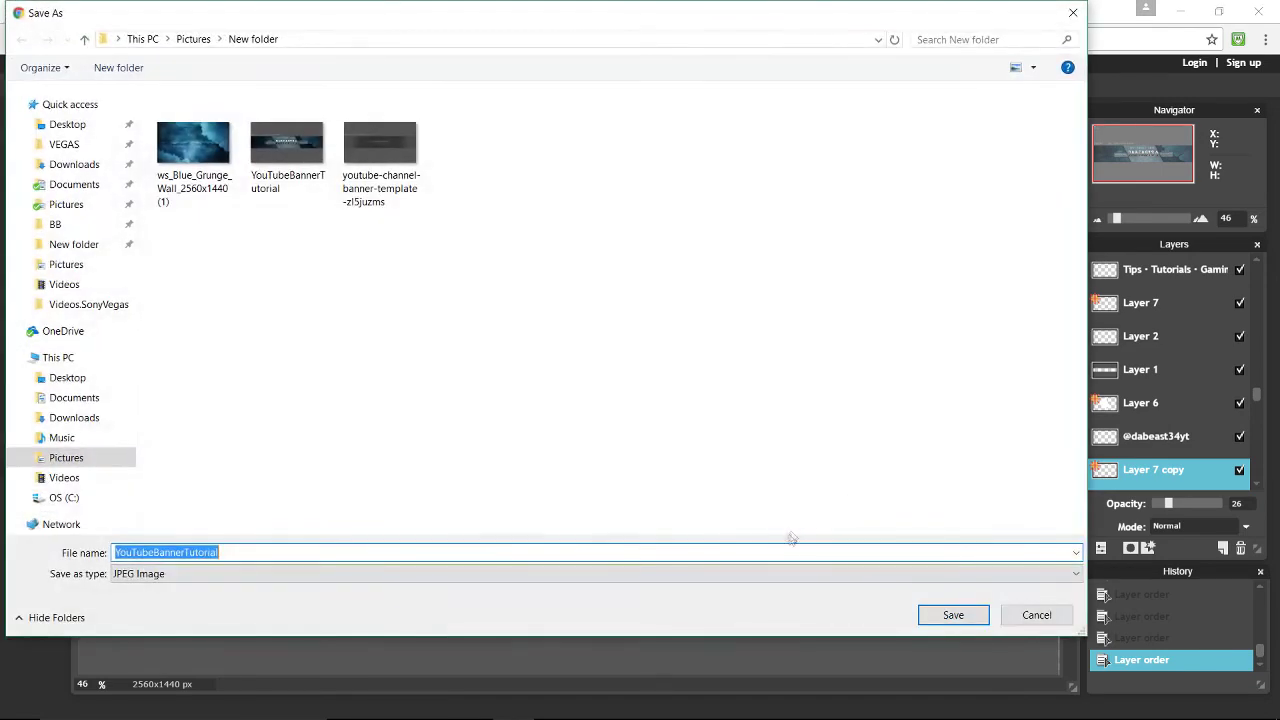
click(946, 615)
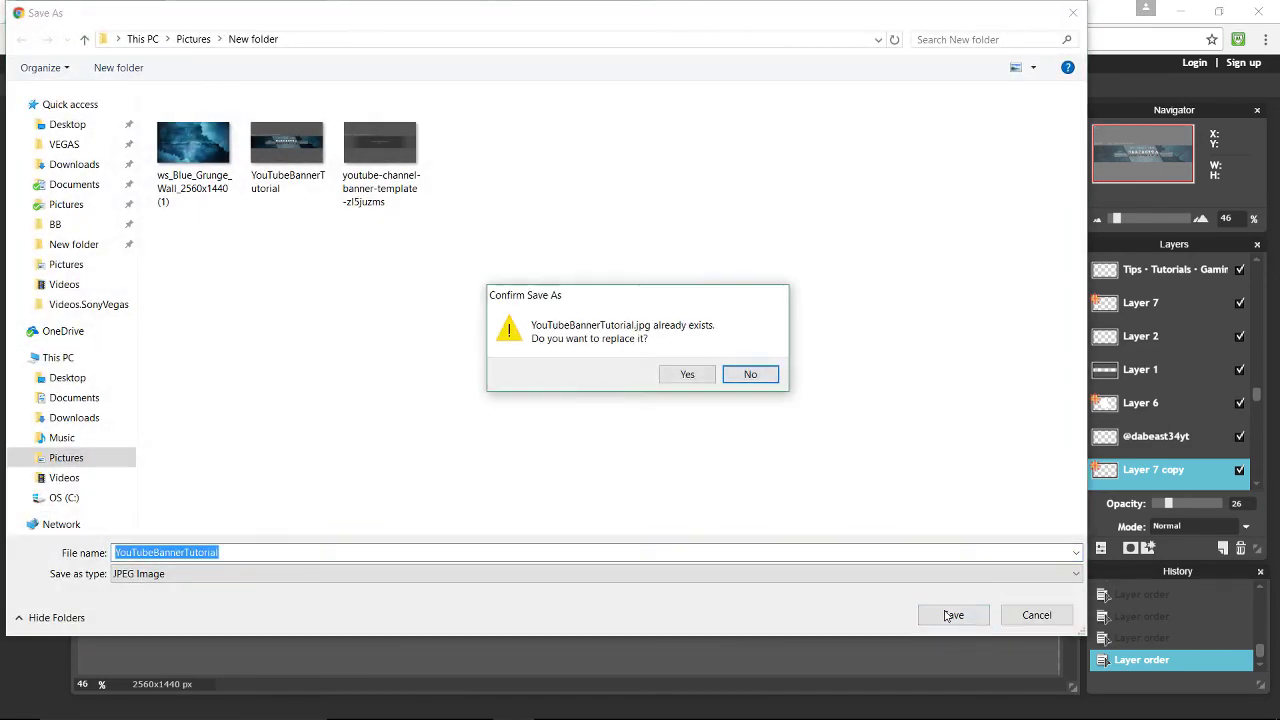
click(686, 374)
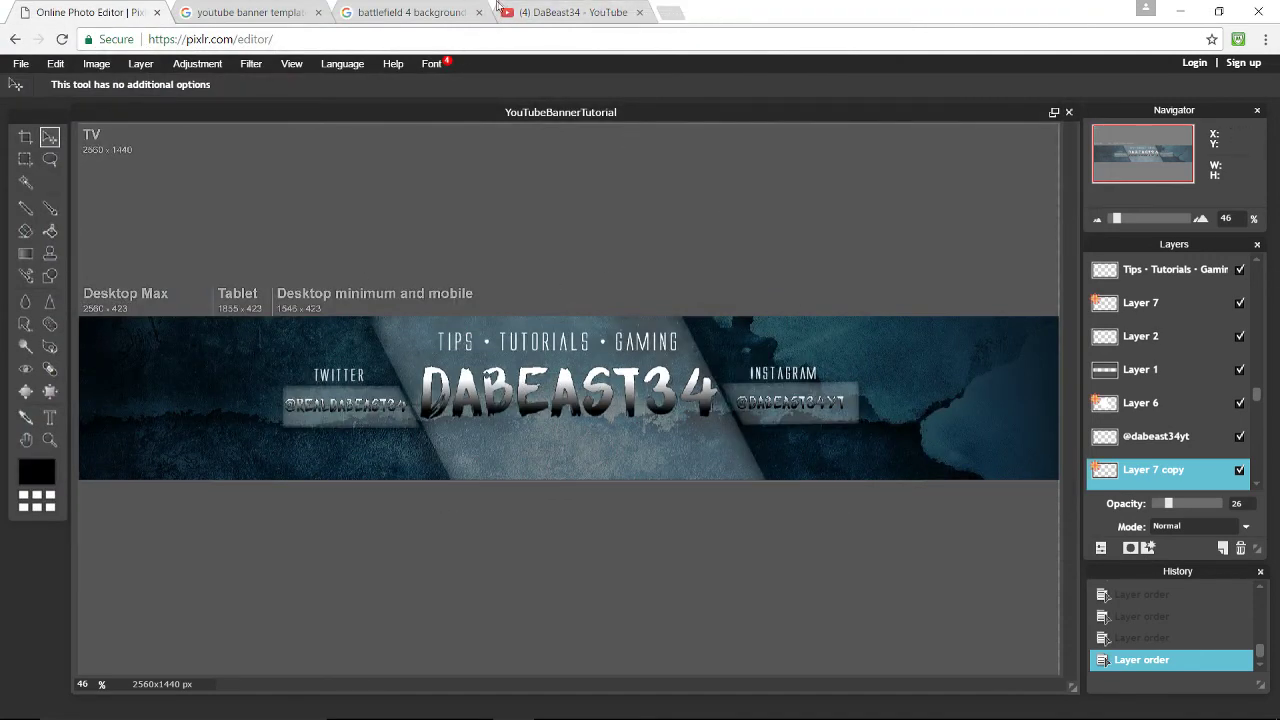
click(545, 12)
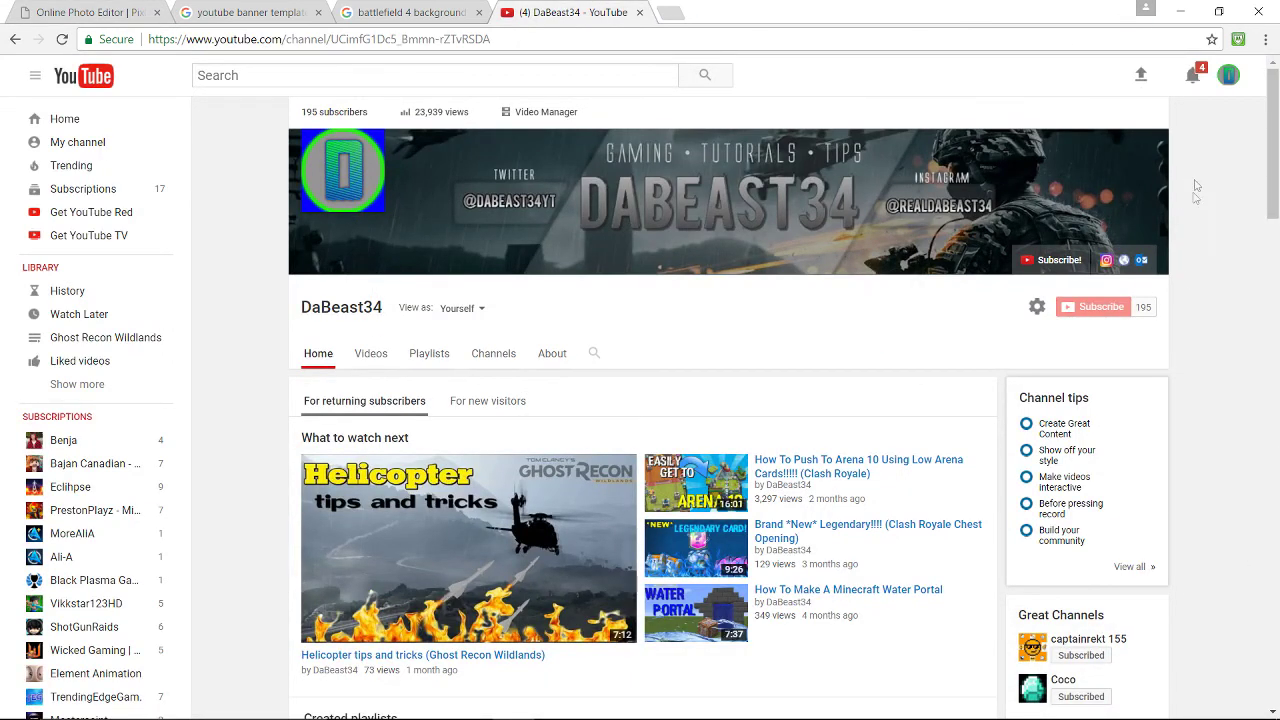
mouse_move(1157, 148)
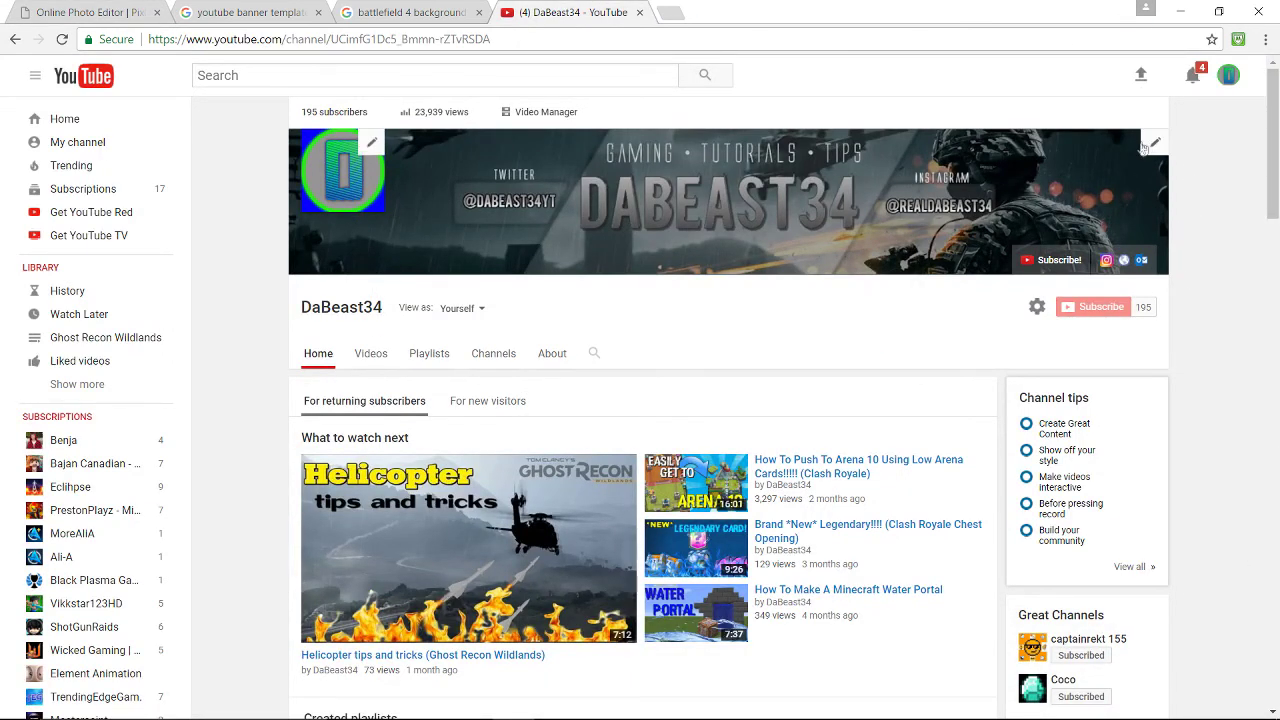
click(1155, 145)
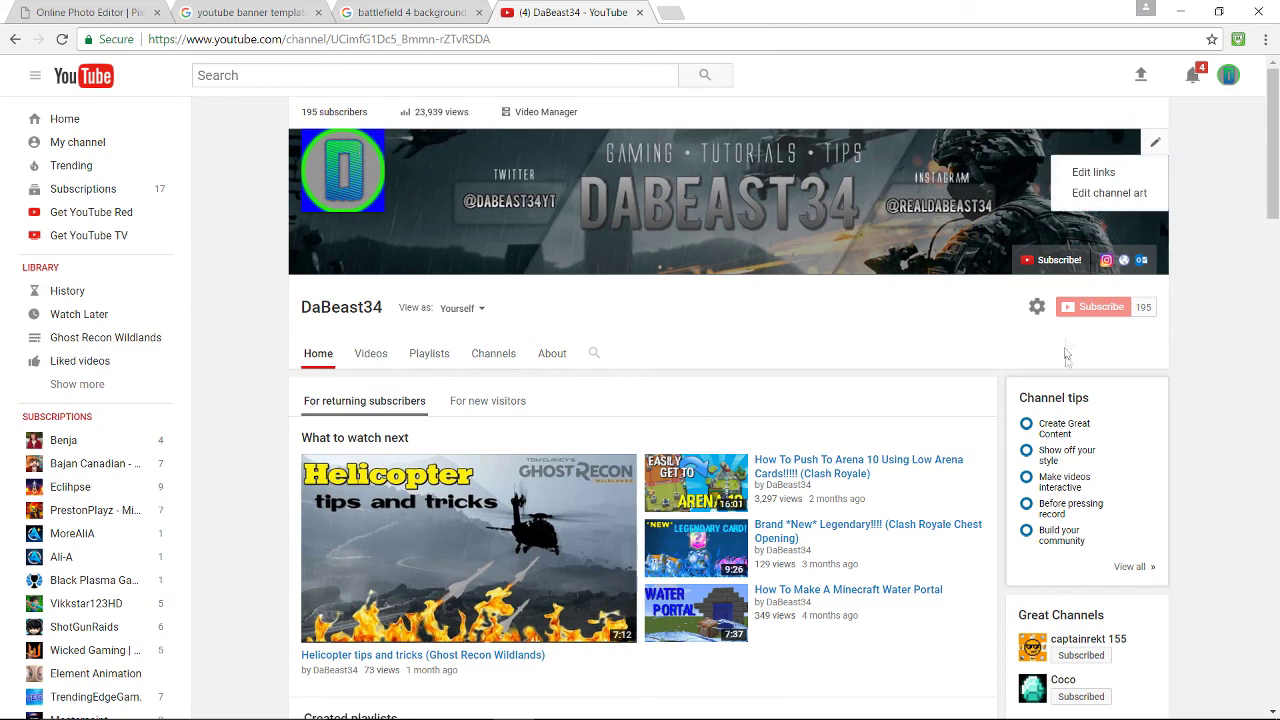
click(1130, 199)
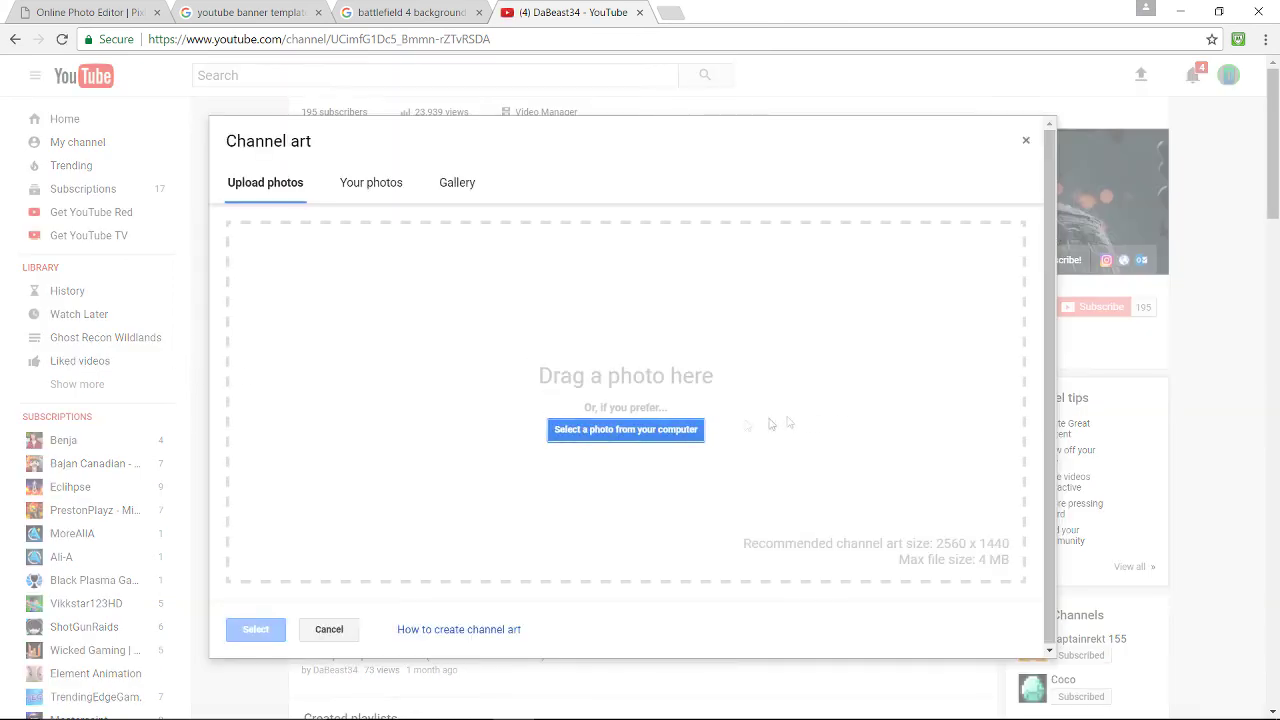
click(627, 431)
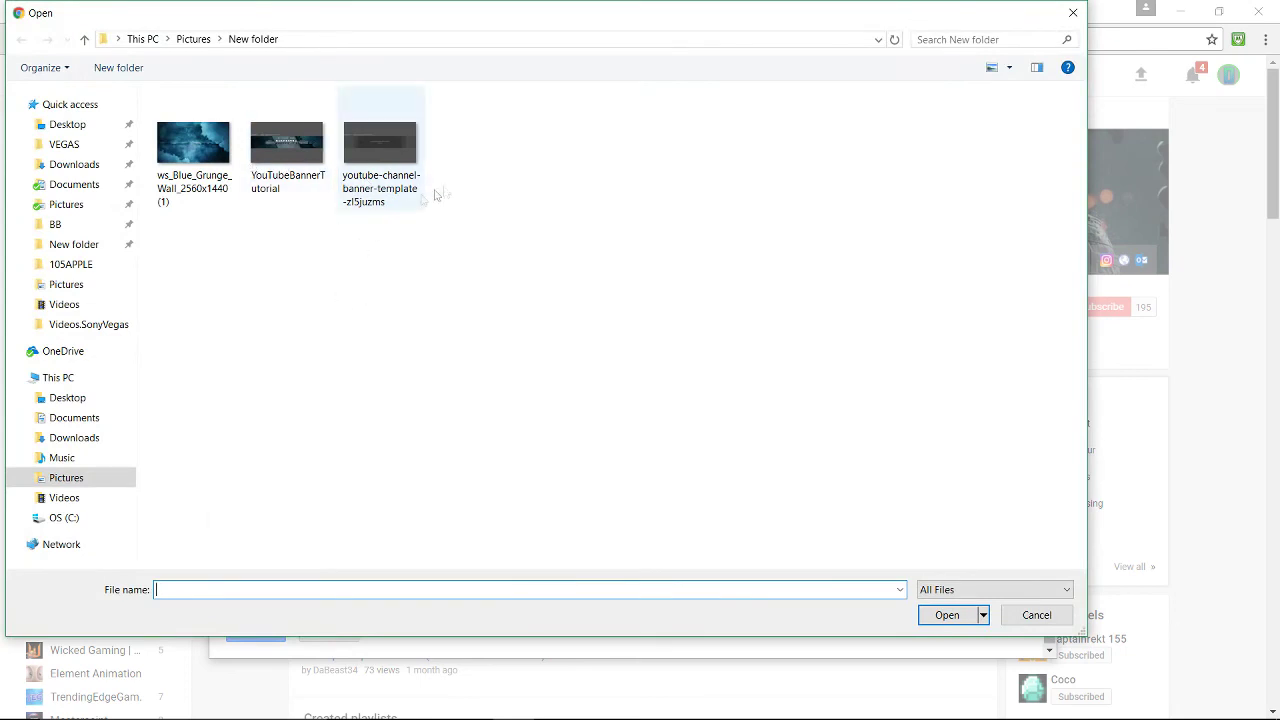
double_click(289, 140)
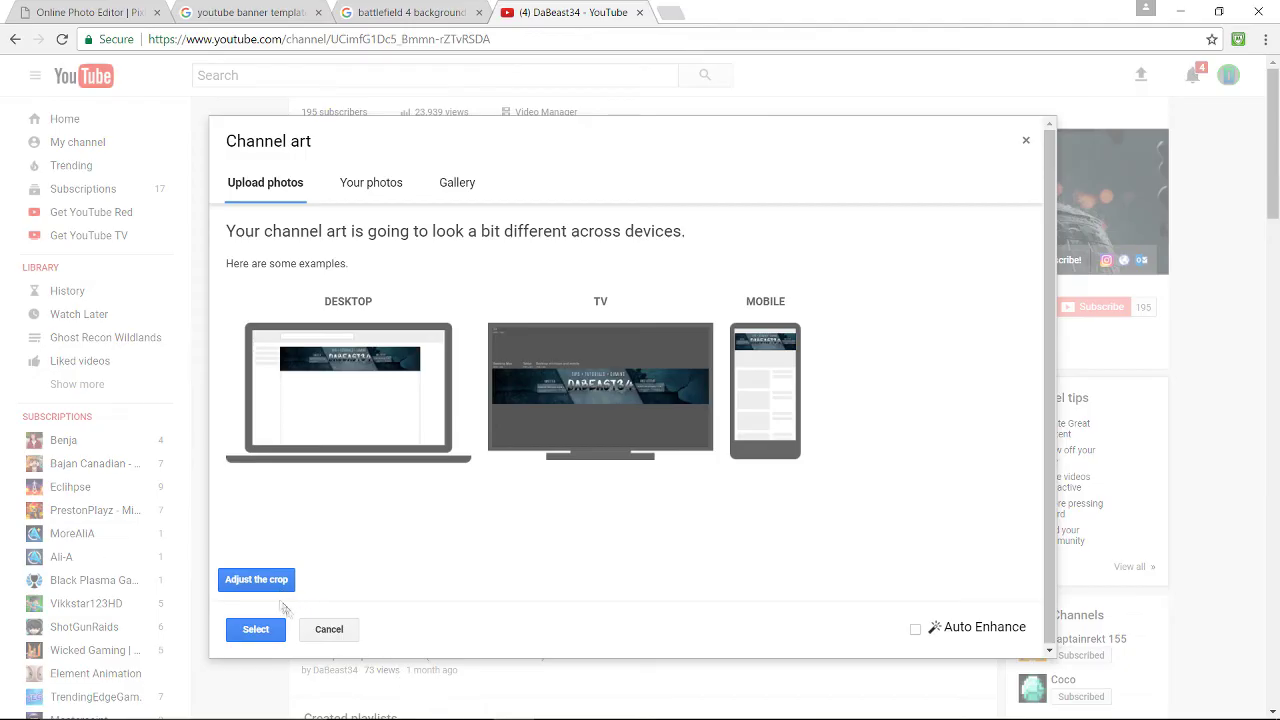
click(330, 630)
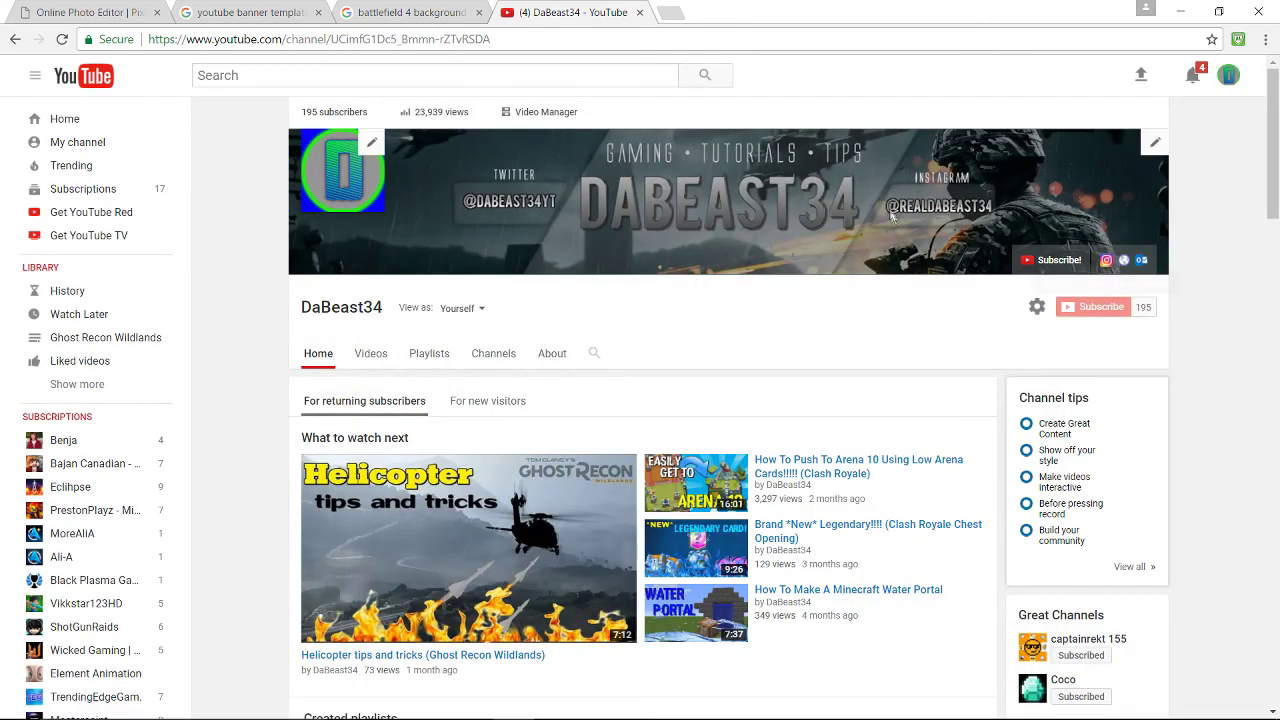
key(ctrl+1)
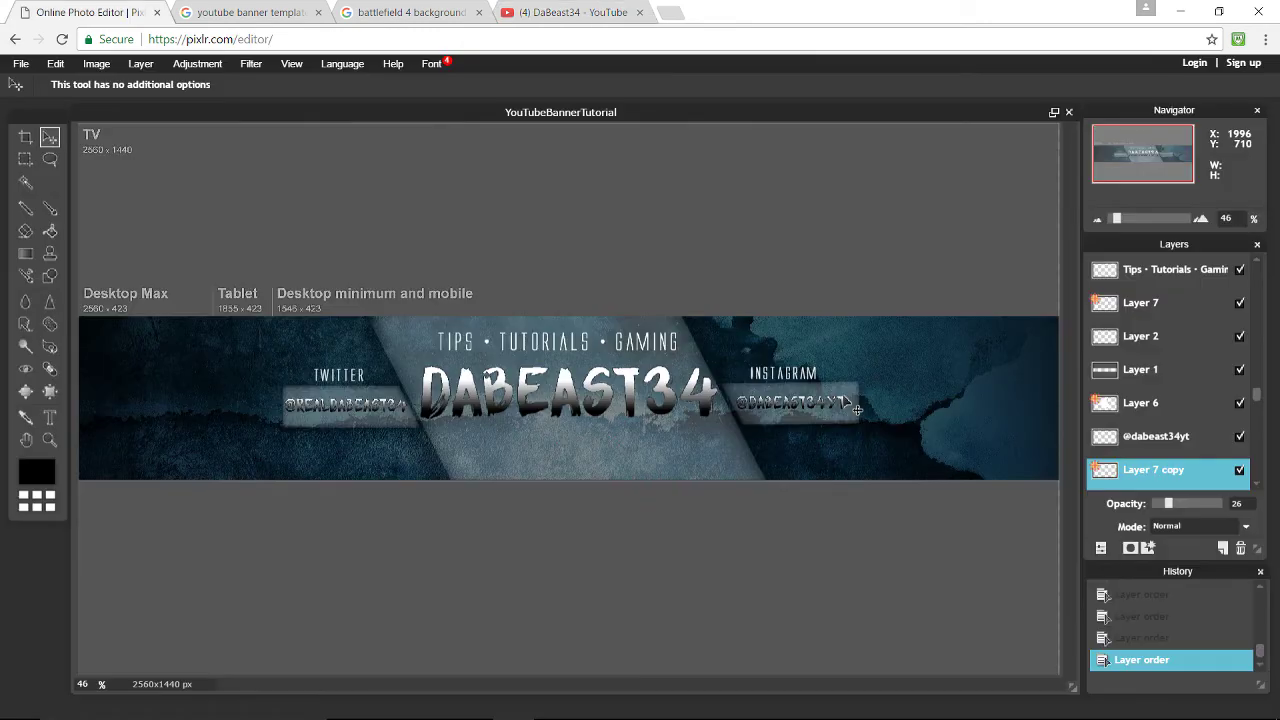